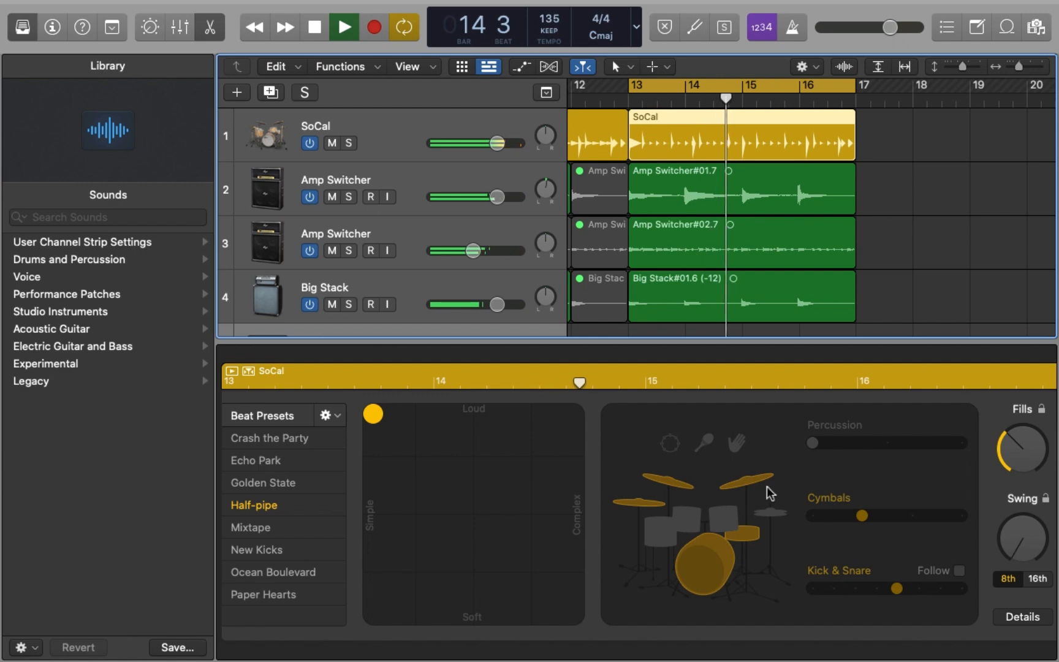
Compare the SoCal drum beat played with hi-hat against the same beat played with cymbals.
key("space")
left_click(771, 512)
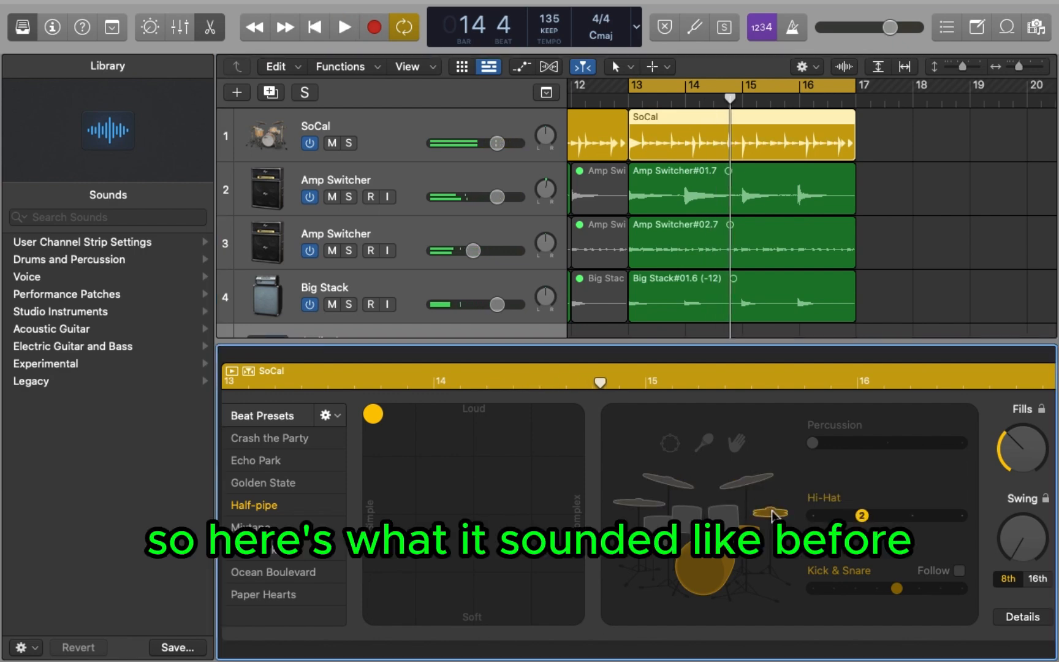
key("space")
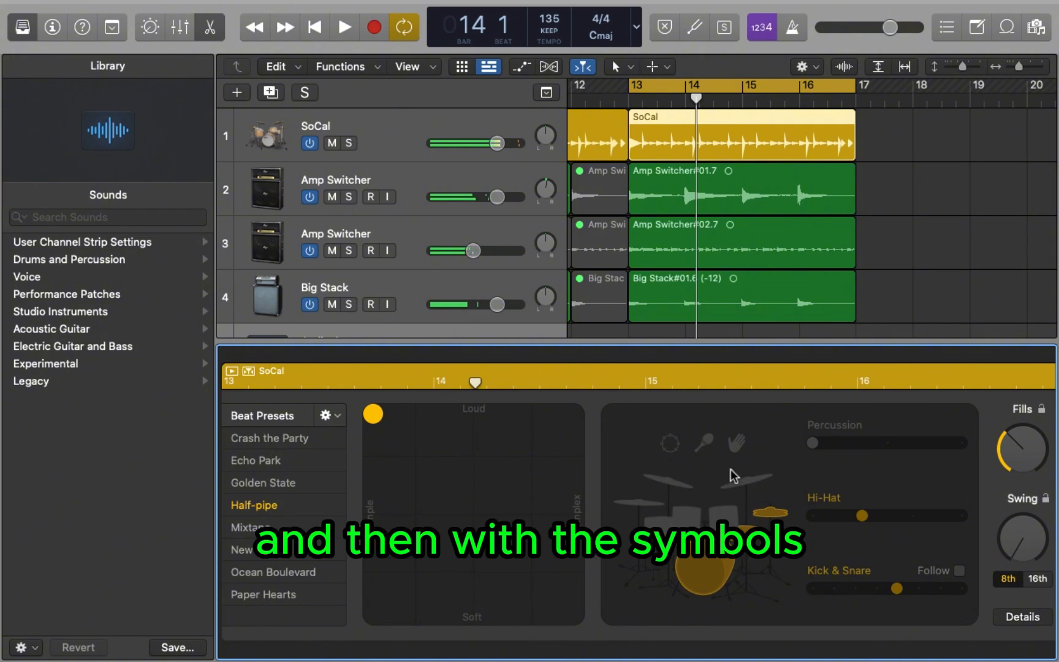
left_click(738, 487)
key("space")
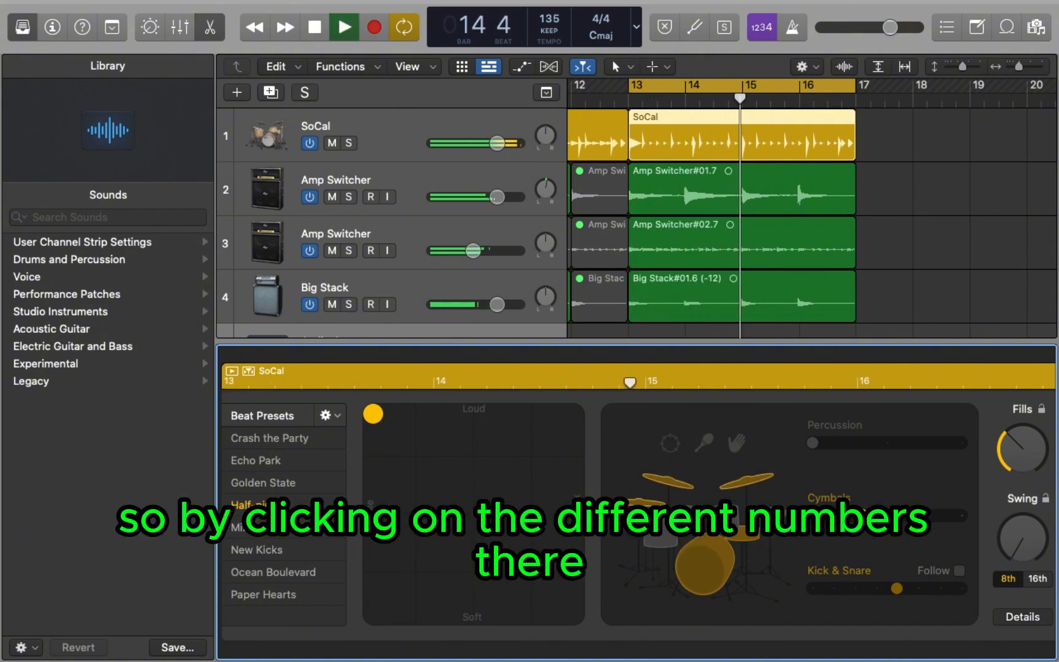
Audition Cymbals variations 3 and 4 for the SoCal region at bar 13, keep variation 4, and close the Drummer editor.
left_click(910, 515)
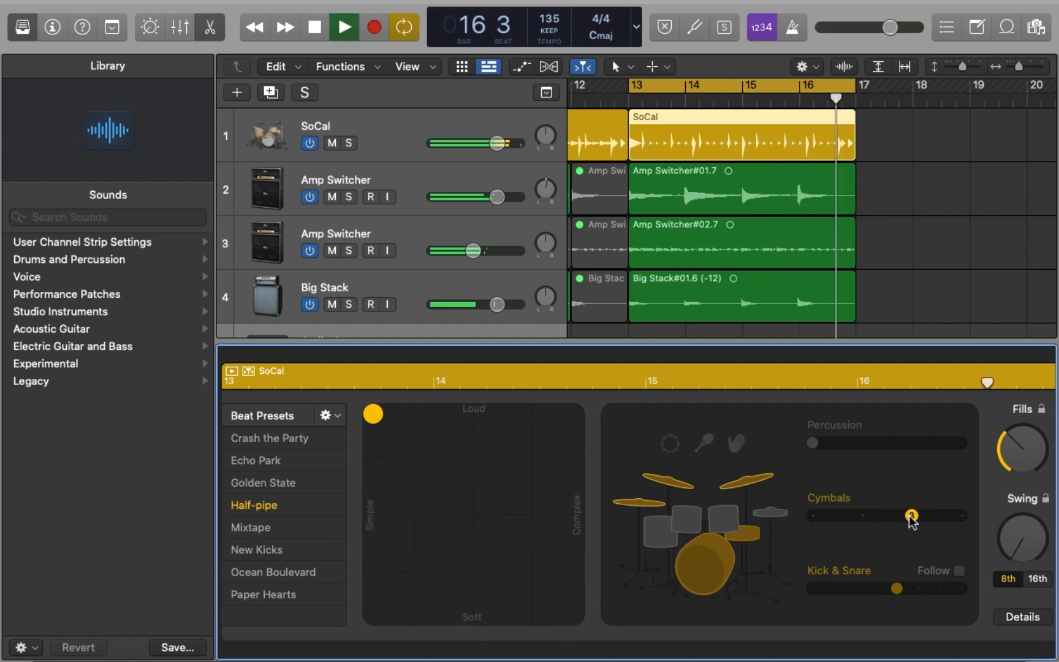
left_click(962, 516)
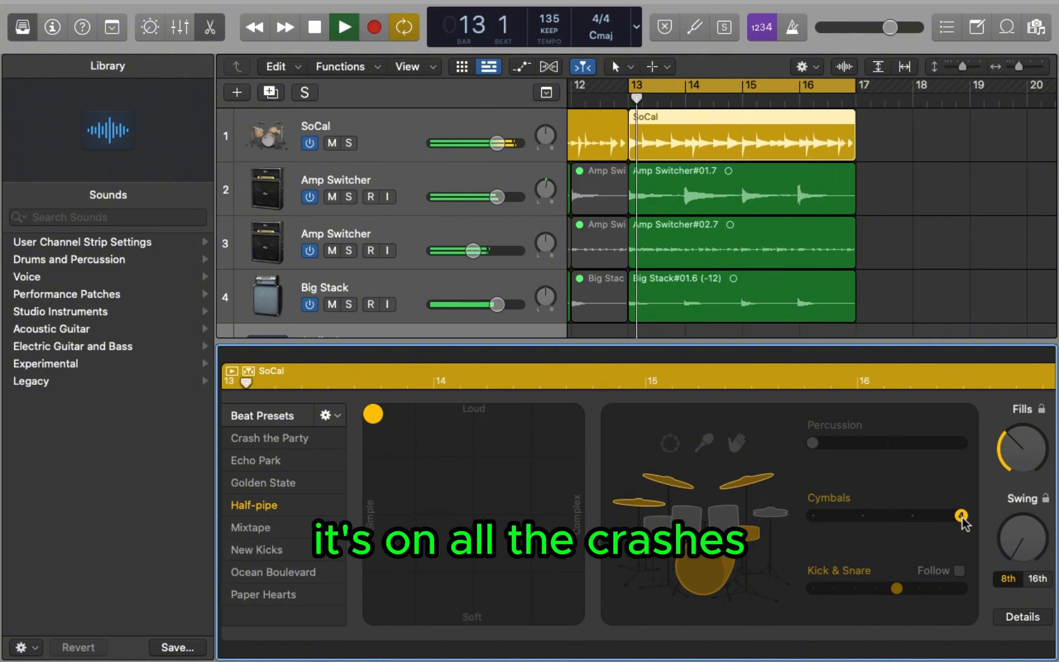
key("space")
key("e")
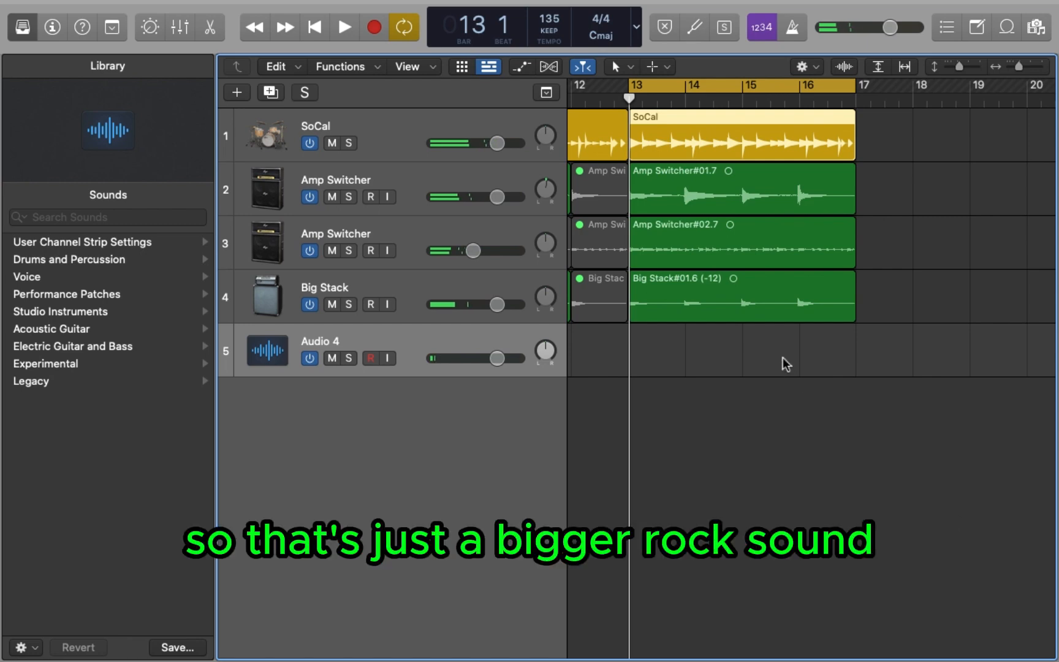
Replace the region at bar 13 on the first Amp Switcher track with a newly recorded four-bar guitar take.
key("super+Left")
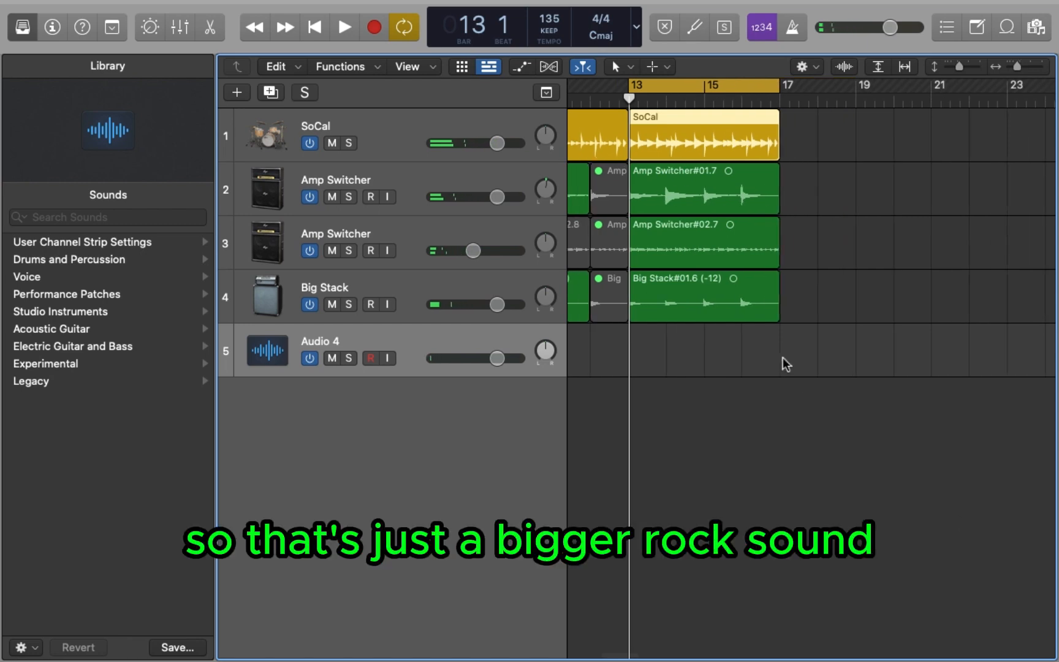
left_click(439, 181)
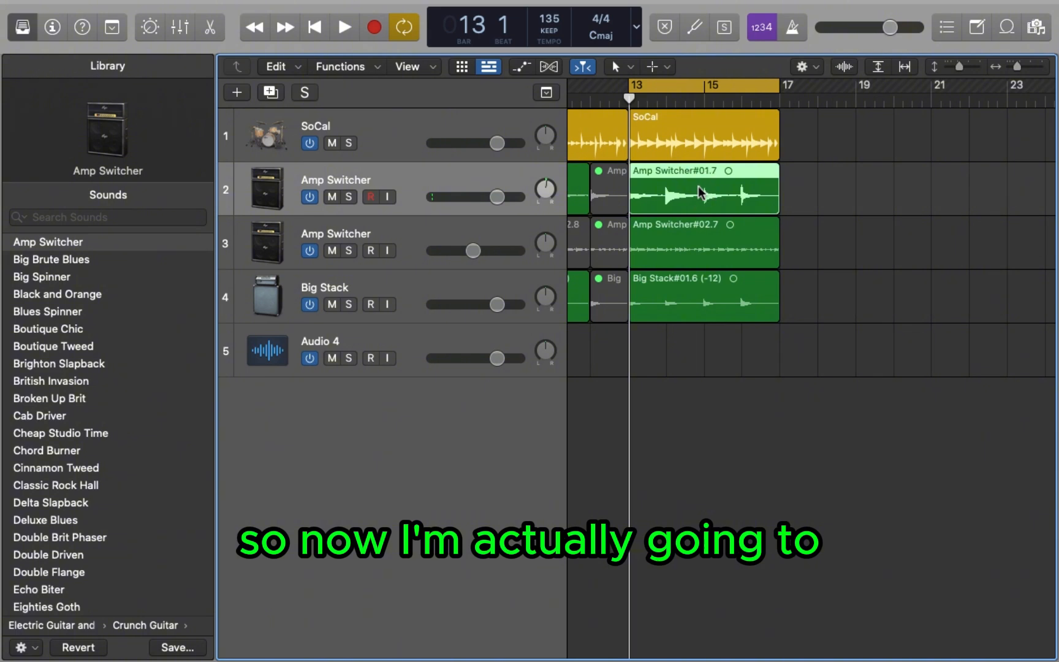
key("Delete")
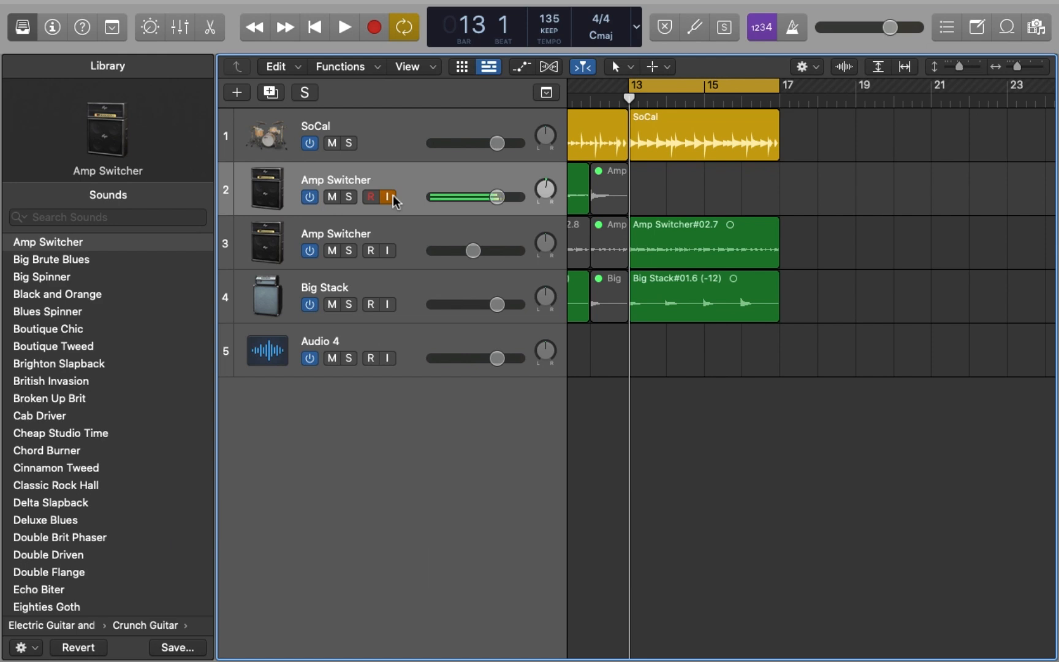
key("r")
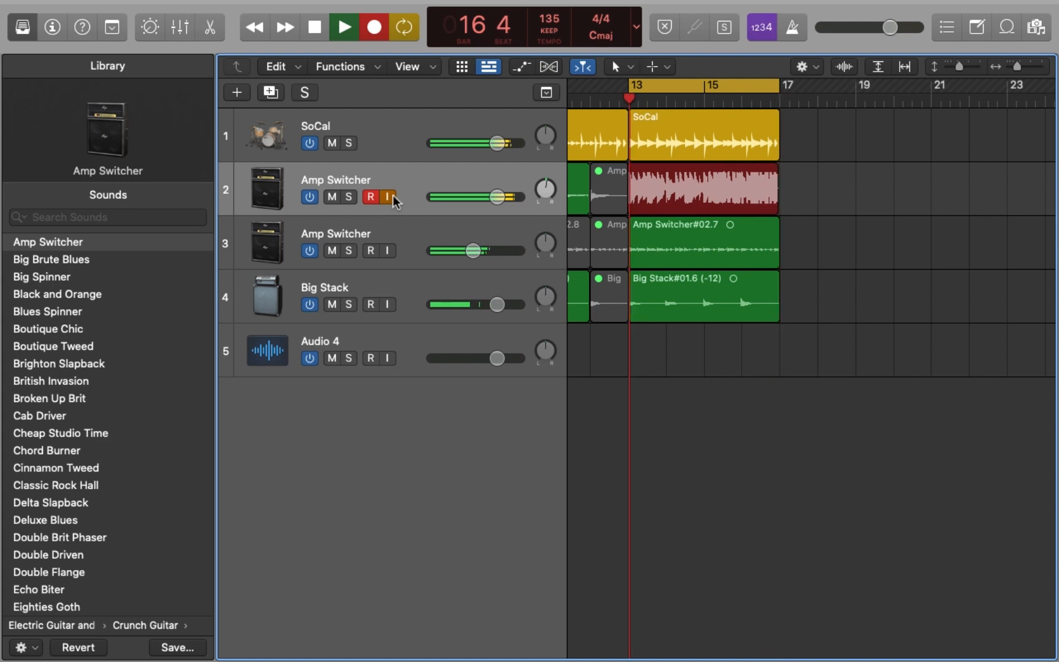
key("space")
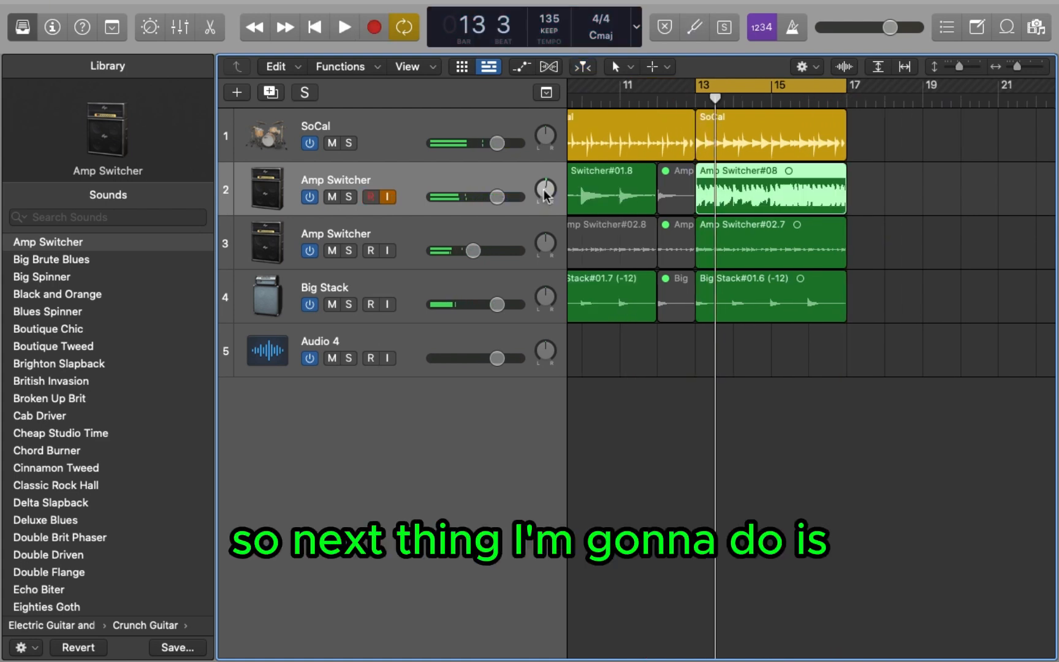
Double-track the Amp Switcher guitar: pan the original left and record the same four bars on a duplicate track panned right.
left_click_drag(545, 194, 547, 248)
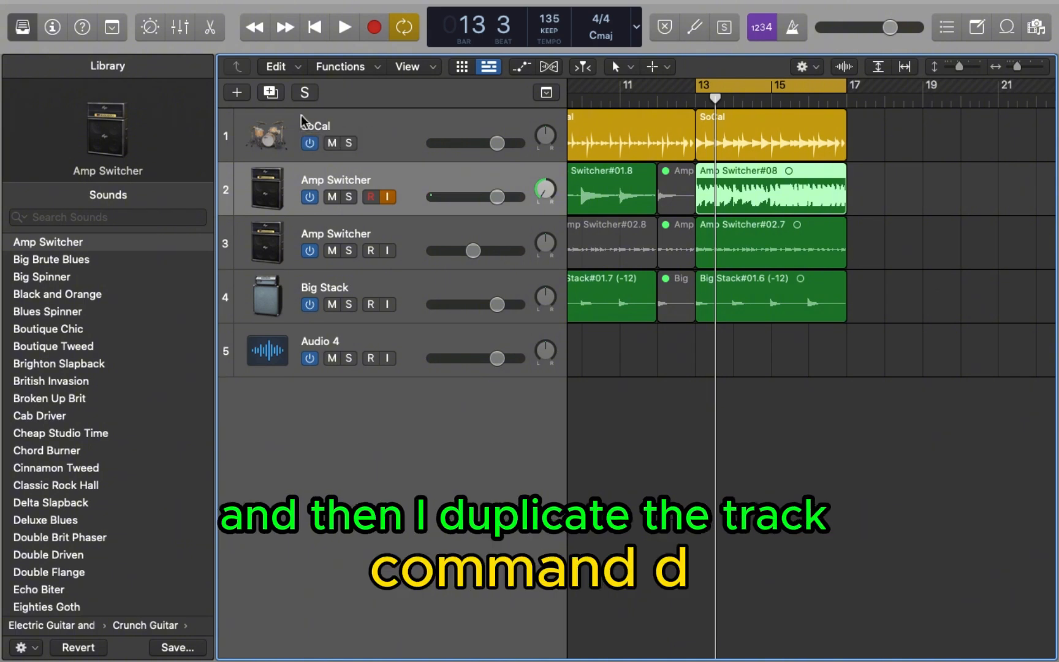
key("super+d")
left_click_drag(545, 243, 503, 25)
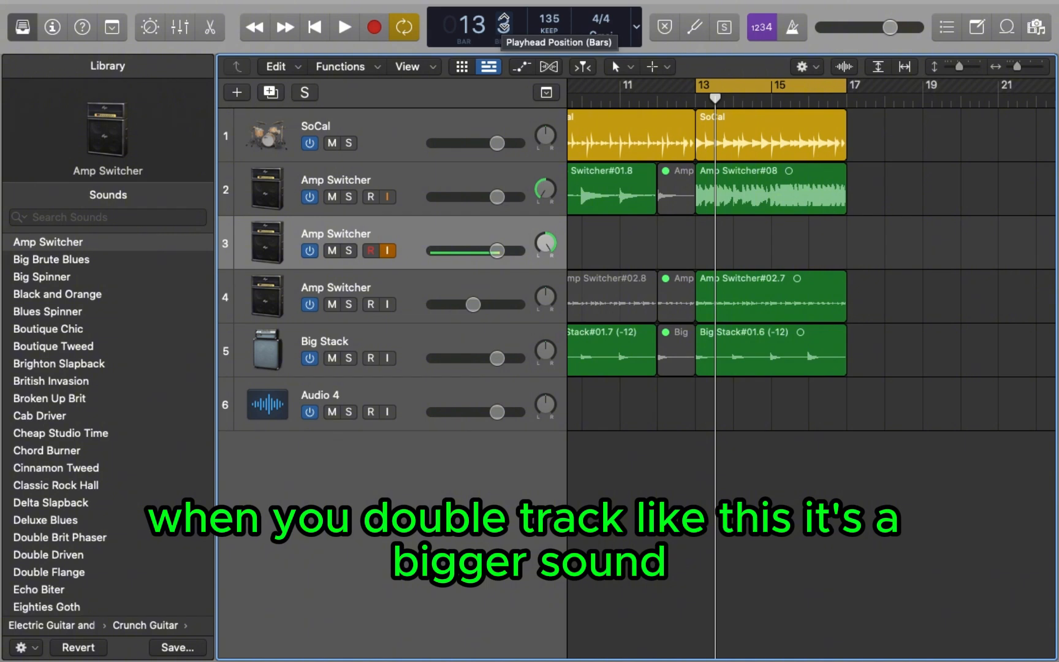
key("r")
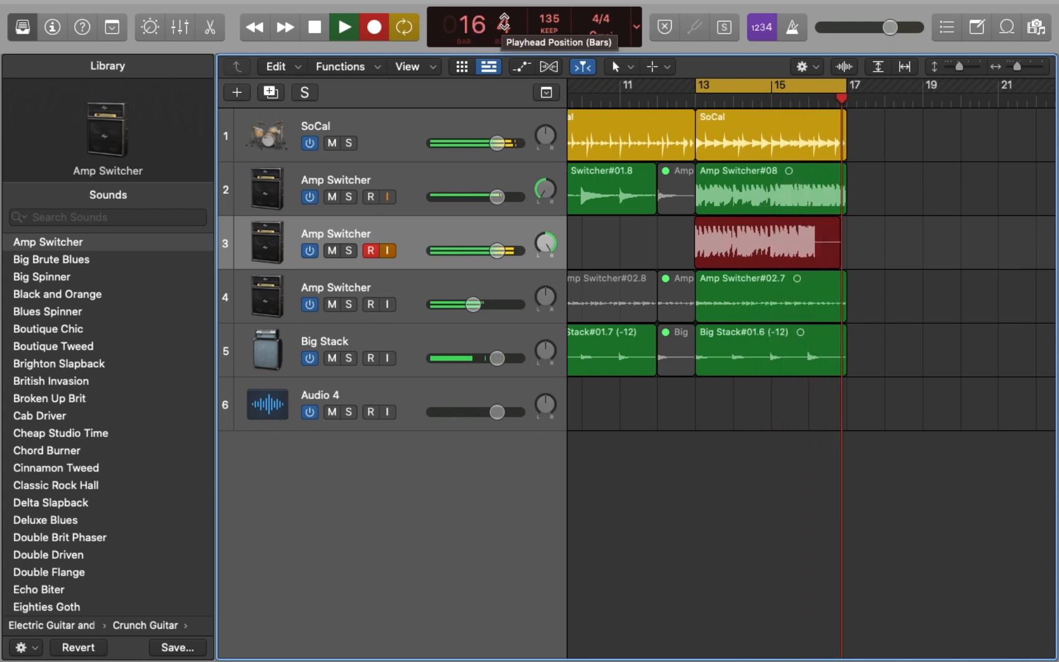
key("space")
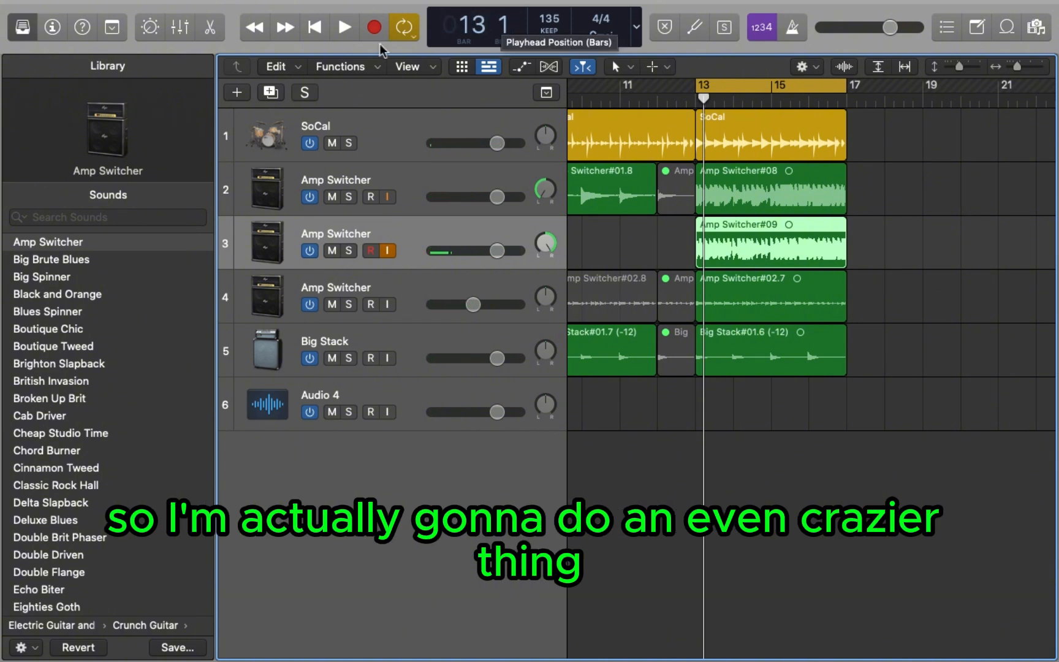
Add two more duplicates of the doubled Amp Switcher track and pan the first of them left.
left_click(270, 90)
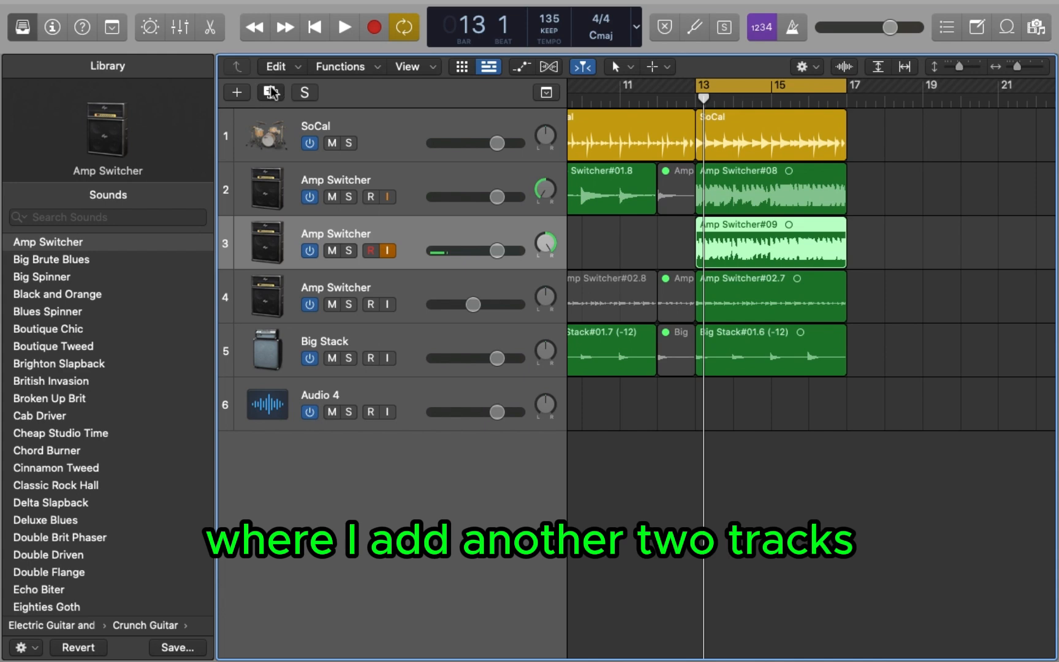
left_click(271, 92)
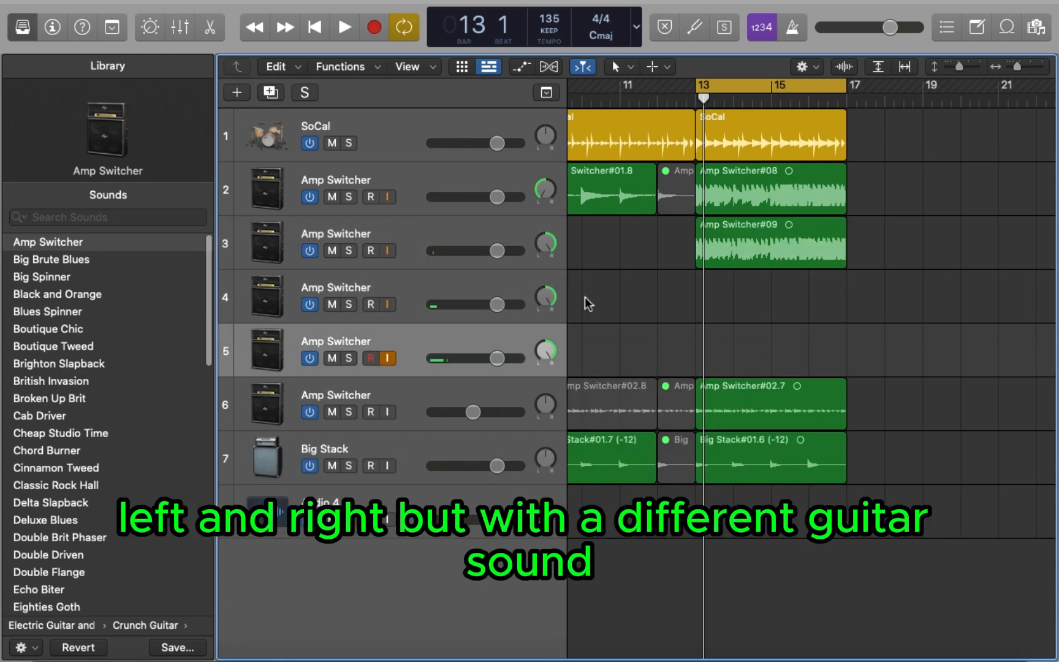
left_click_drag(544, 296, 544, 257)
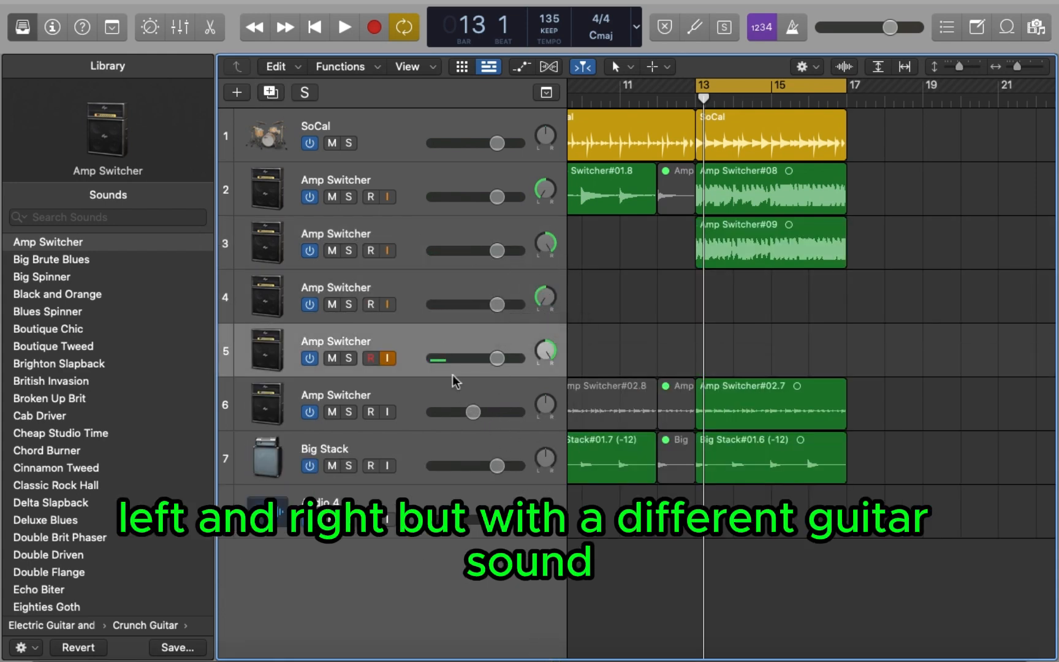
Load the Black and Orange amp sound on the left-panned empty duplicate on track 4 and lower its volume.
left_click(406, 284)
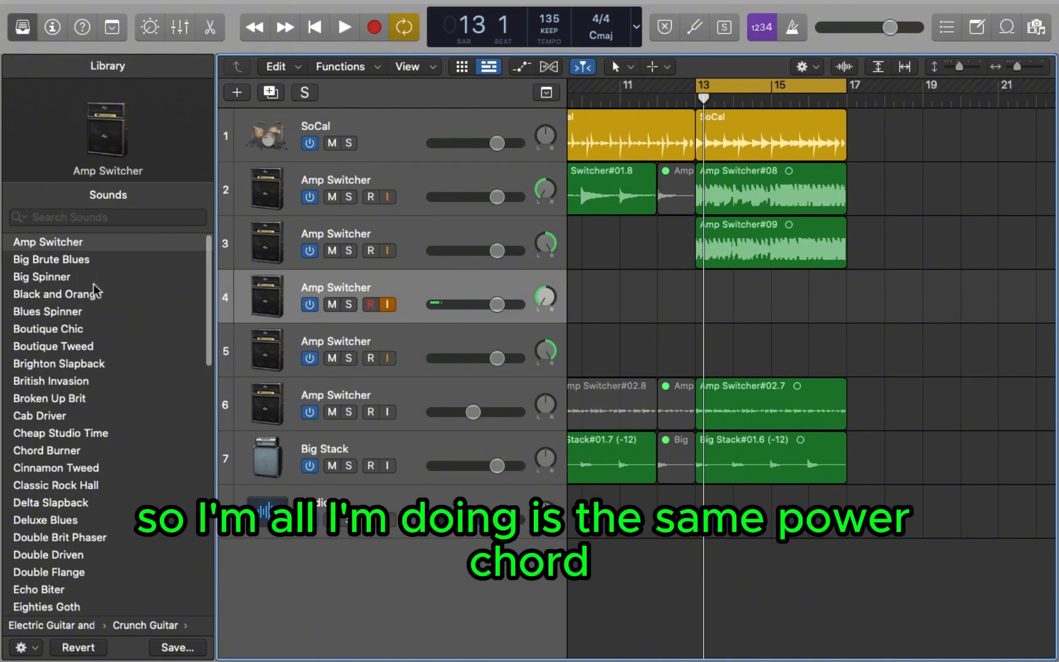
left_click(55, 294)
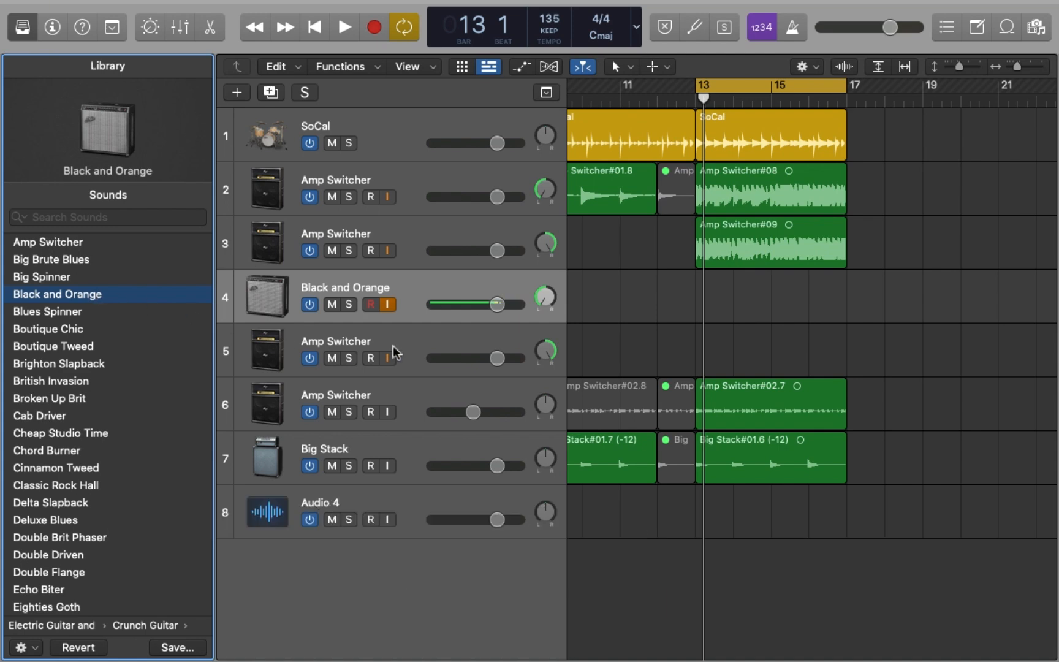
left_click_drag(487, 306, 448, 301)
key("r")
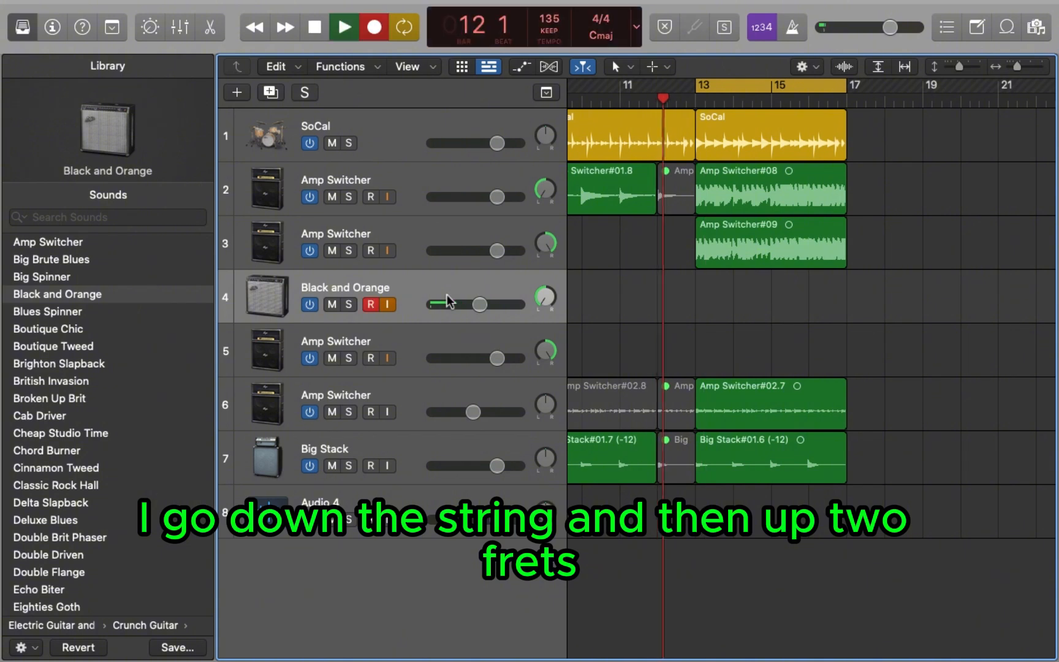
key("space")
key("r")
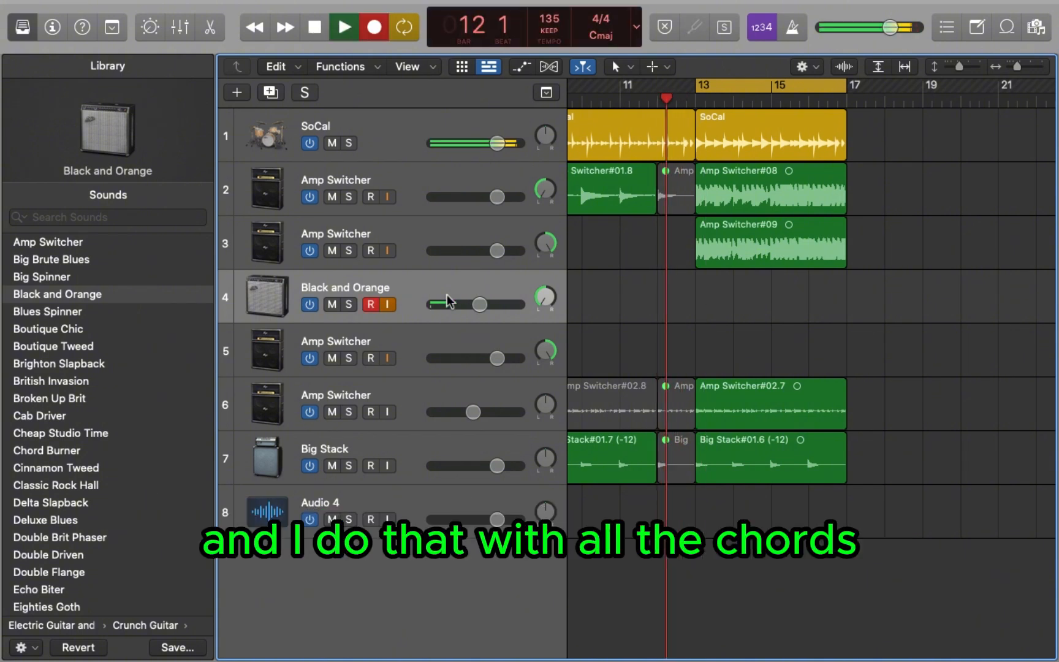
key("space")
key("r")
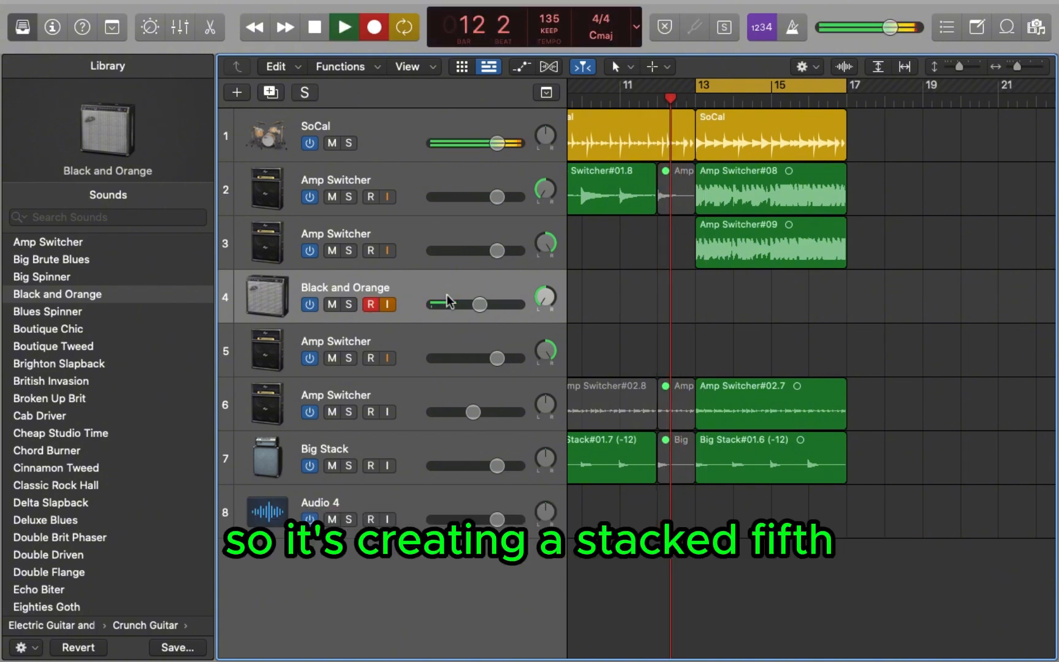
key("space")
key("r")
left_click(348, 303)
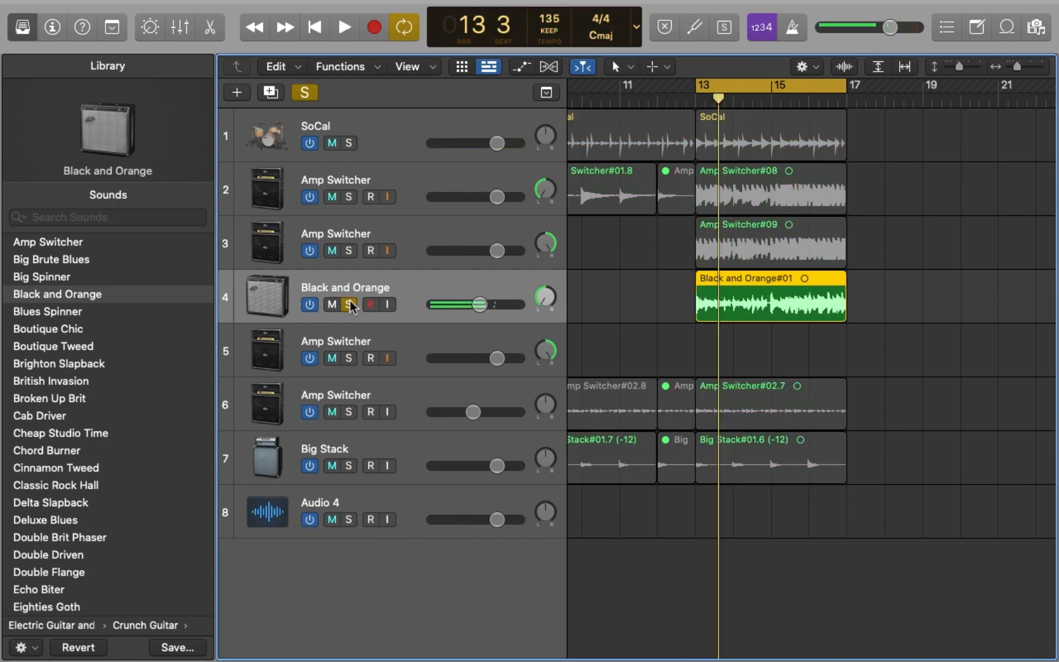
key("space")
key("r")
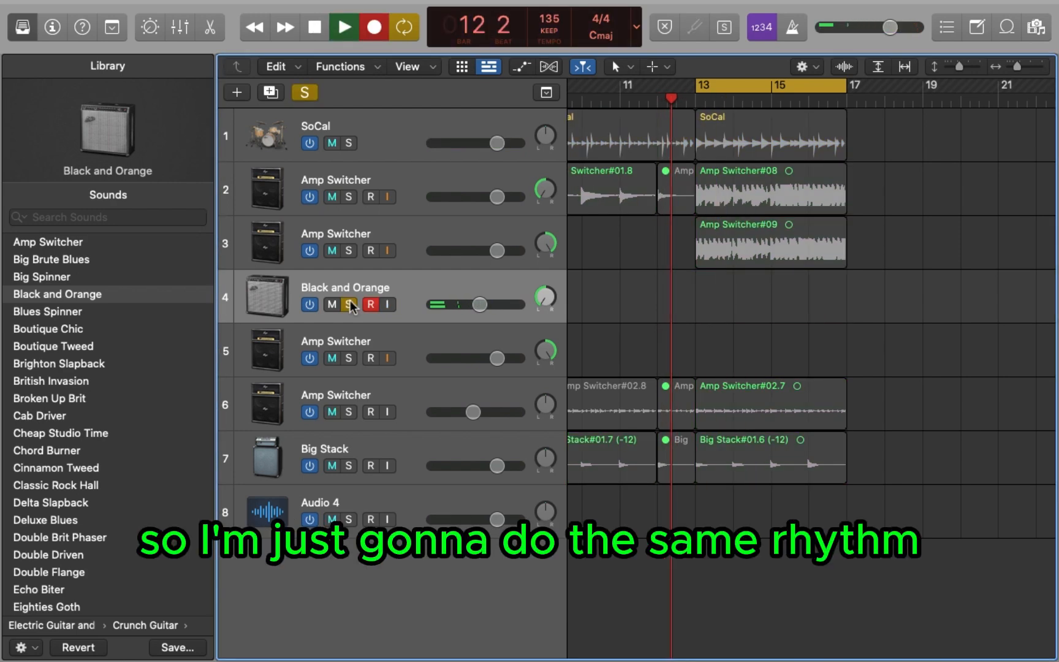
key("space")
left_click(348, 304)
Record the four-bar stacked-fifth guitar part from bar 13 on the Black and Orange track.
key("r")
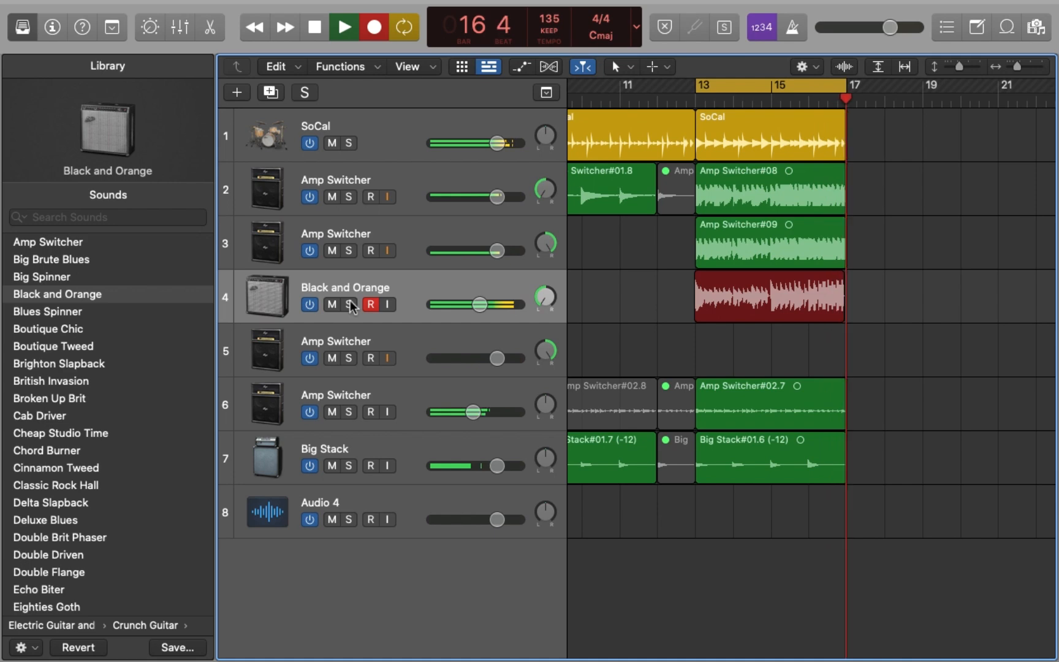
key("space")
With the three recorded guitar tracks soloed during playback, lower their volumes and pan Black and Orange closer to centre.
key("space")
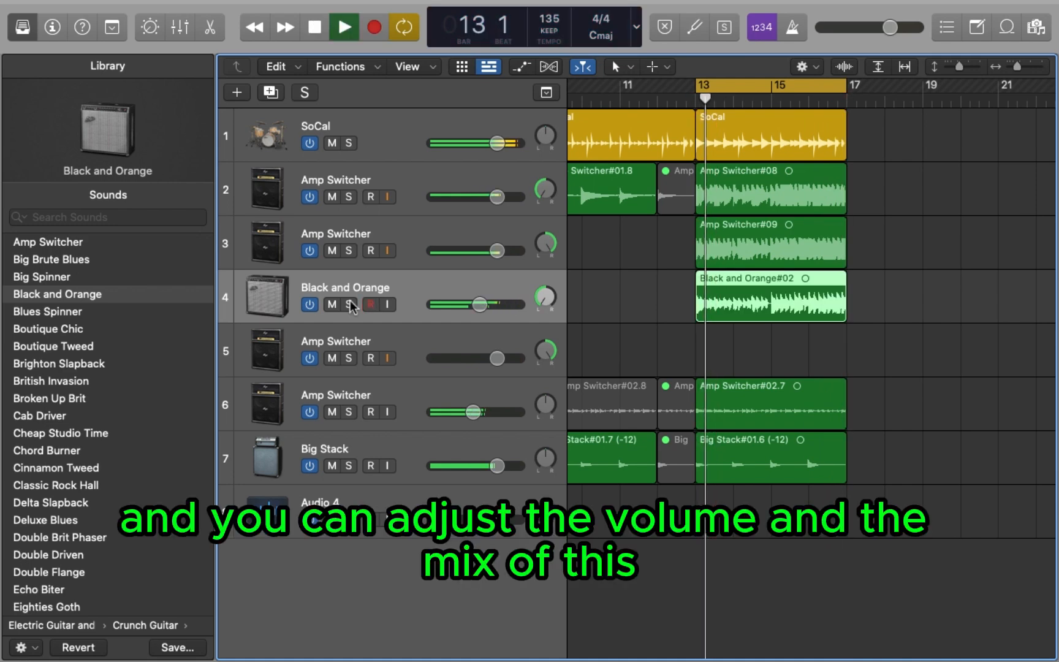
left_click_drag(479, 311, 470, 310)
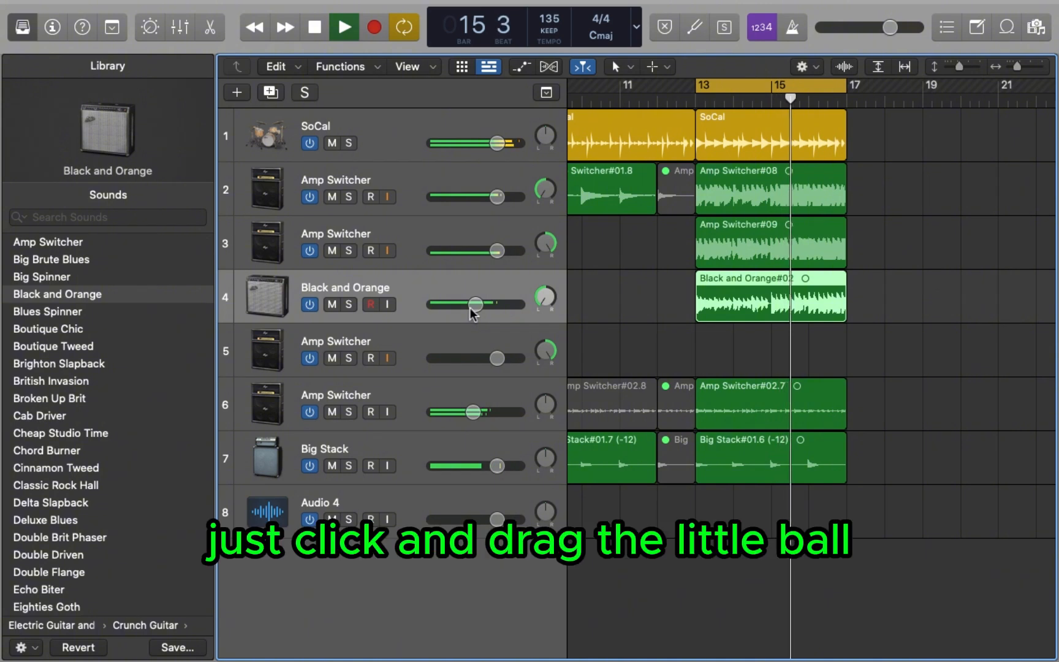
left_click_drag(348, 304, 348, 201)
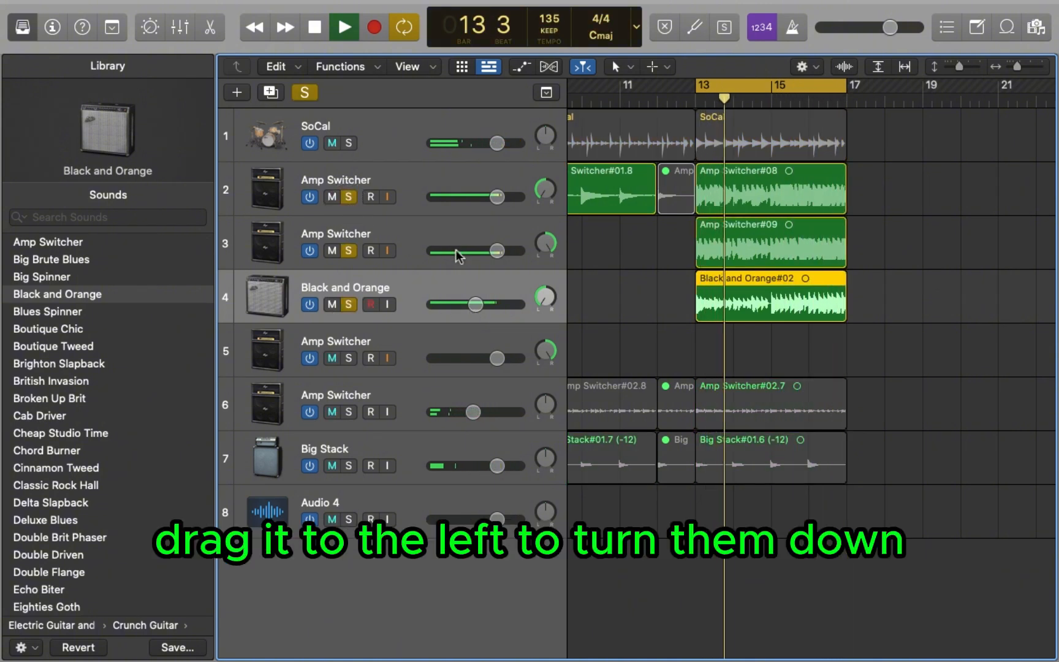
left_click_drag(449, 250, 431, 250)
left_click_drag(453, 196, 448, 195)
left_click_drag(543, 297, 544, 265)
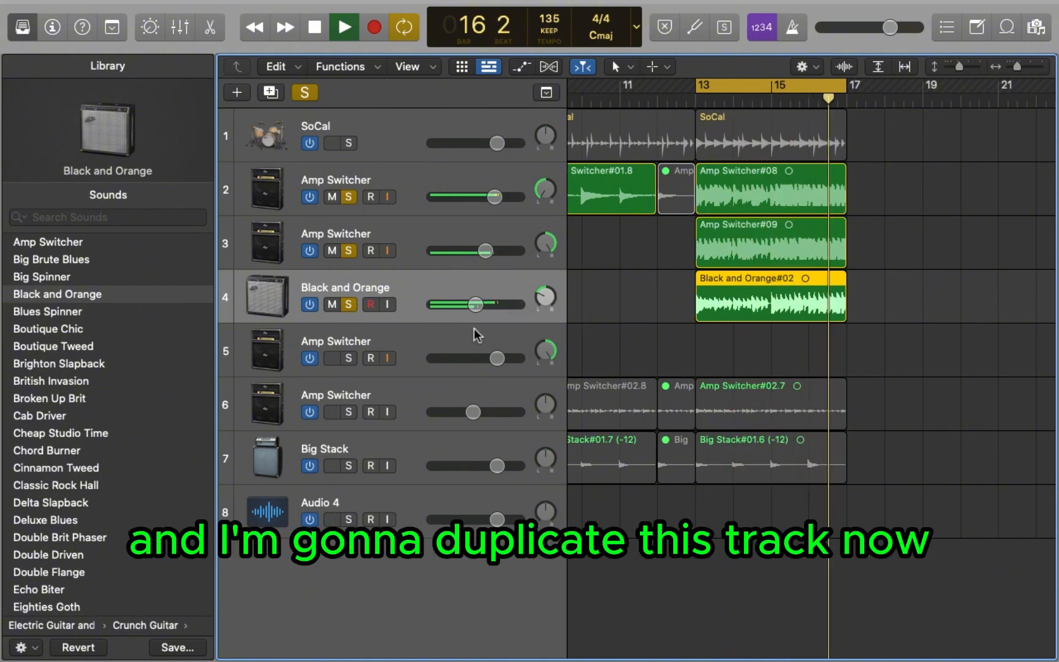
Delete the empty Amp Switcher track on track 5 and put a duplicate of Black and Orange there, panned partly right.
left_click(461, 338)
key("super+BackSpace")
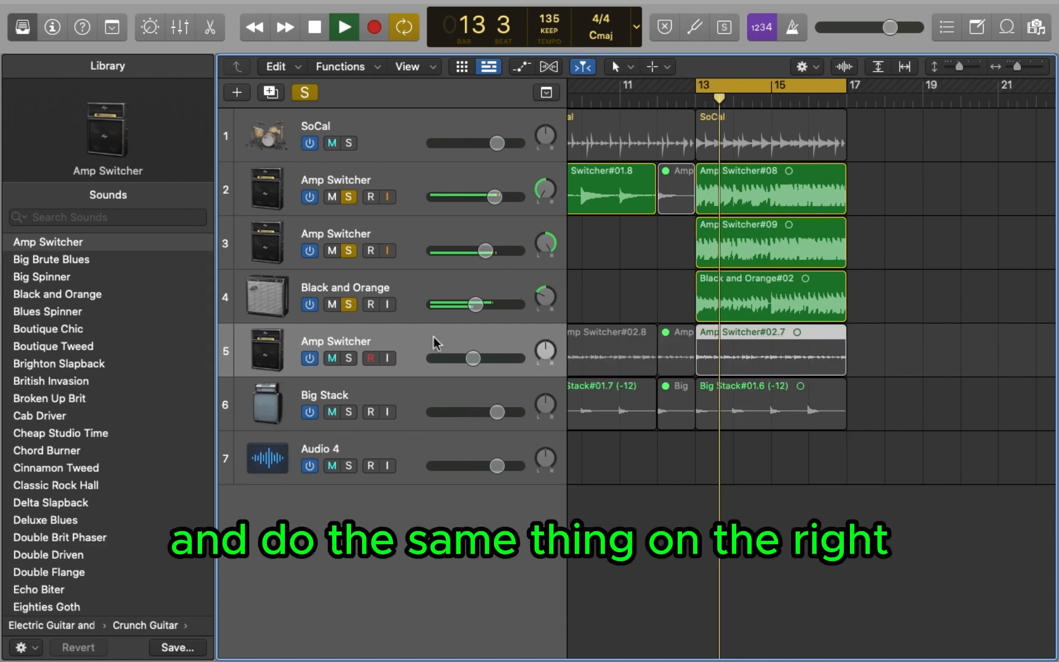
left_click(407, 287)
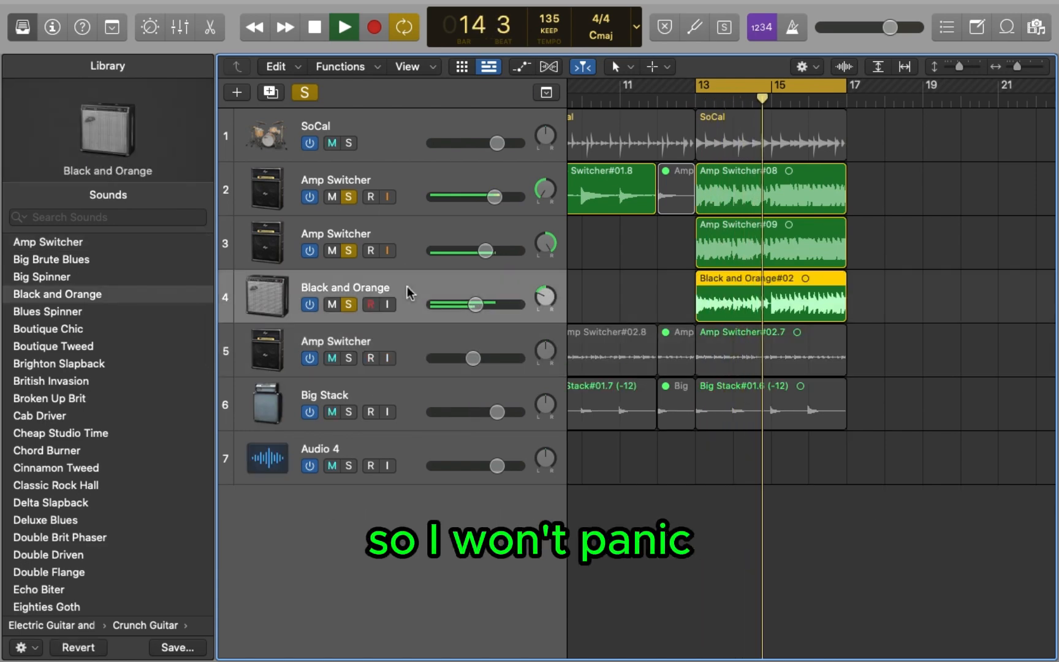
key("super+d")
left_click_drag(545, 349, 544, 299)
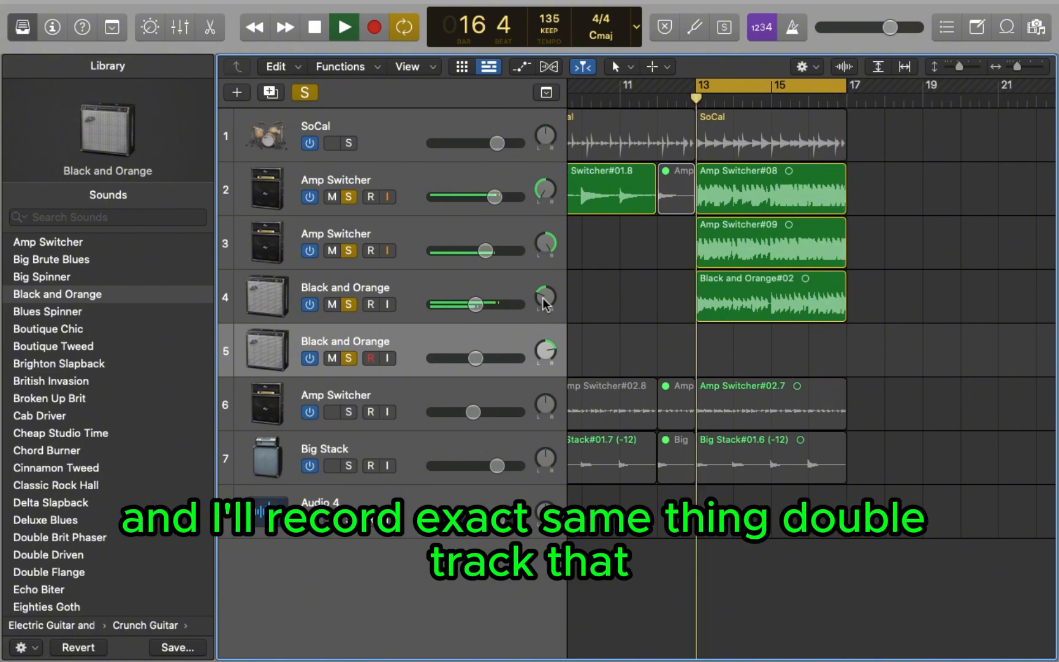
Stop playback, clear all solos, and record the doubled four-bar guitar part on the second Black and Orange track.
key("space")
left_click(304, 93)
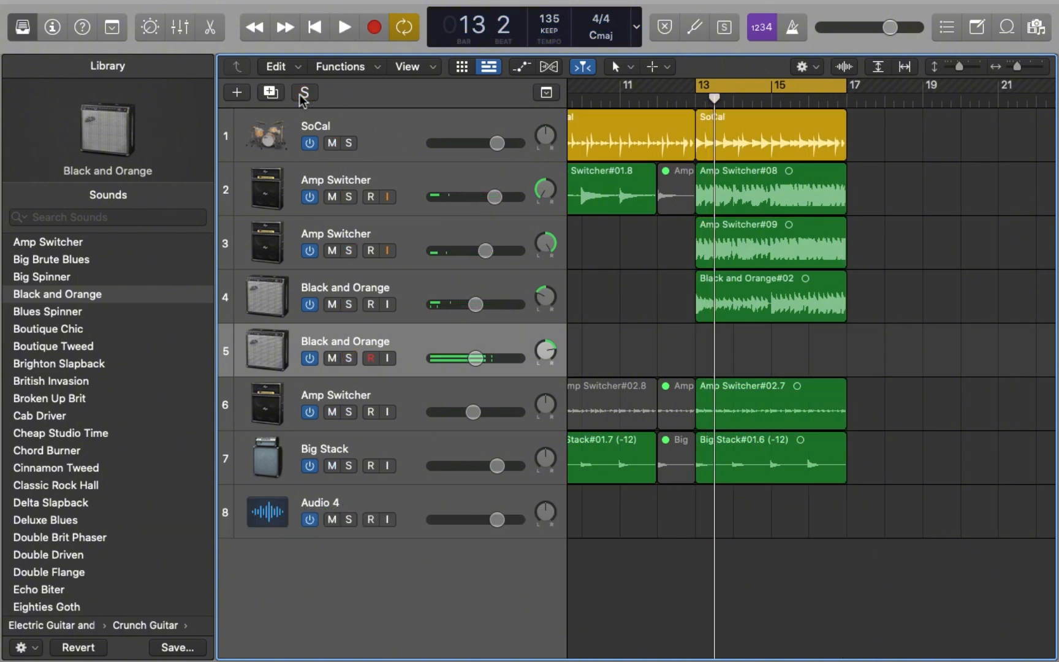
key("r")
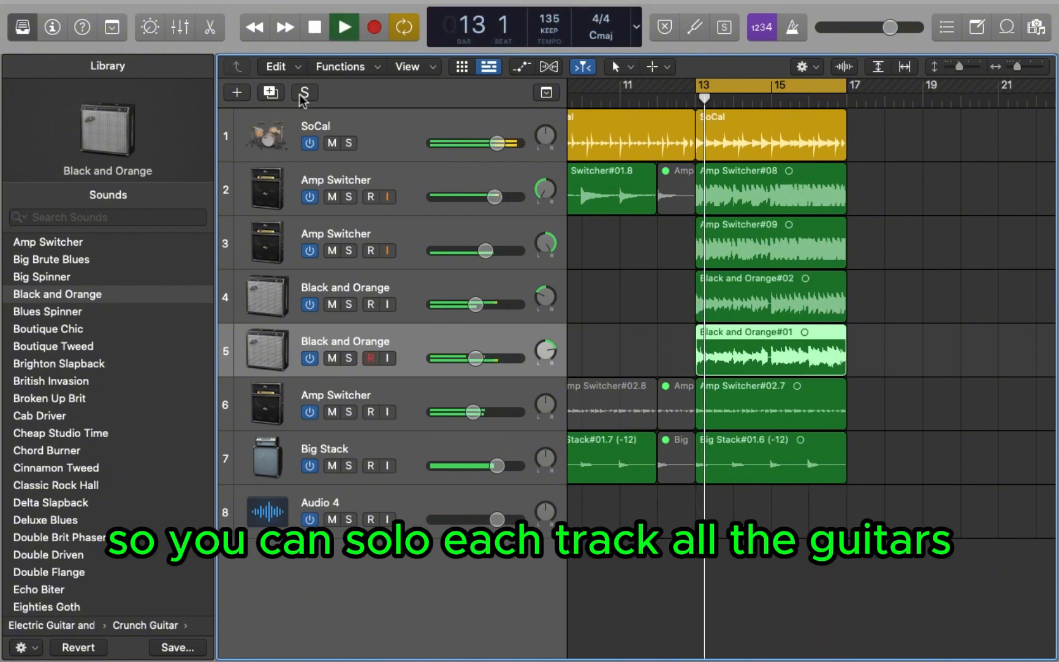
Solo the four guitar tracks and rebalance track 2 to about -2.2 dB, track 4 to about -5.9 dB and track 5 to about -4.3 dB.
left_click(348, 359)
left_click(348, 304)
left_click(348, 250)
left_click(348, 196)
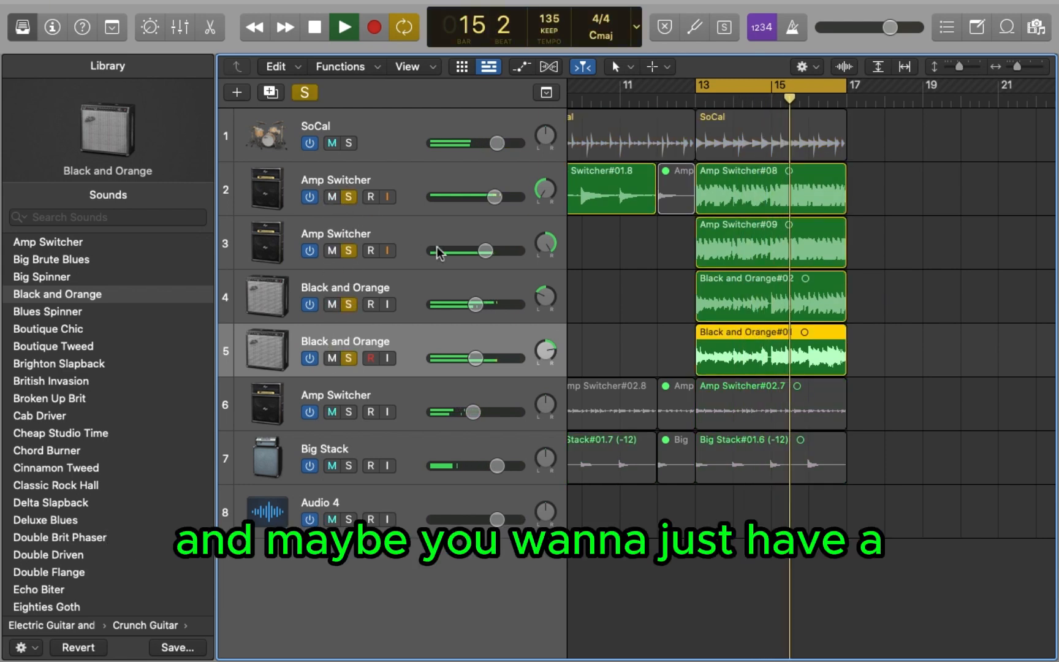
left_click(476, 196)
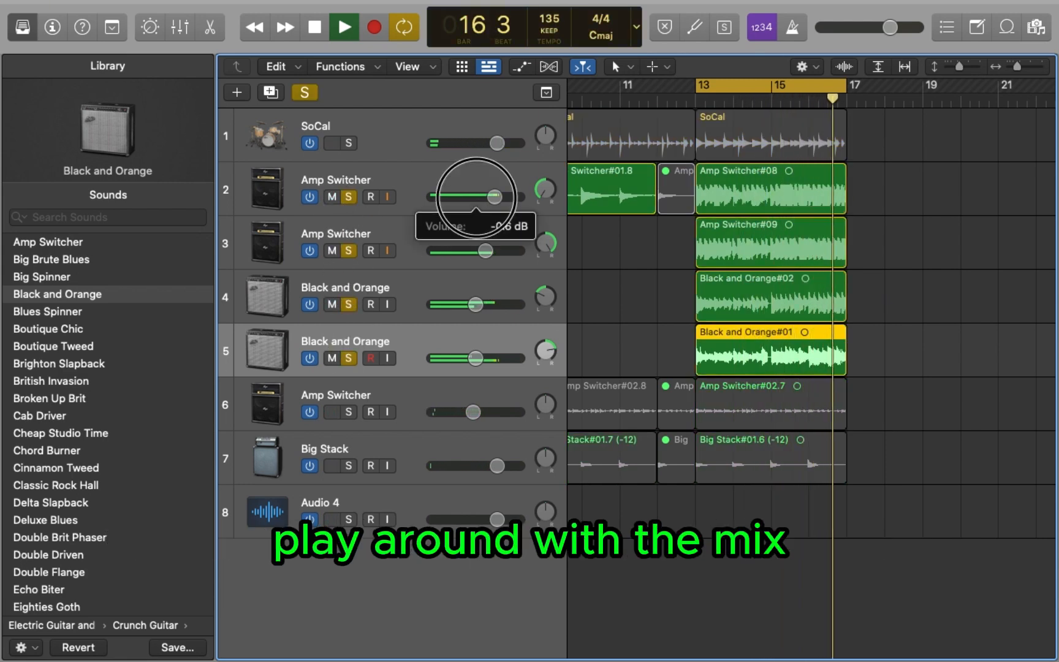
left_click_drag(476, 196, 470, 196)
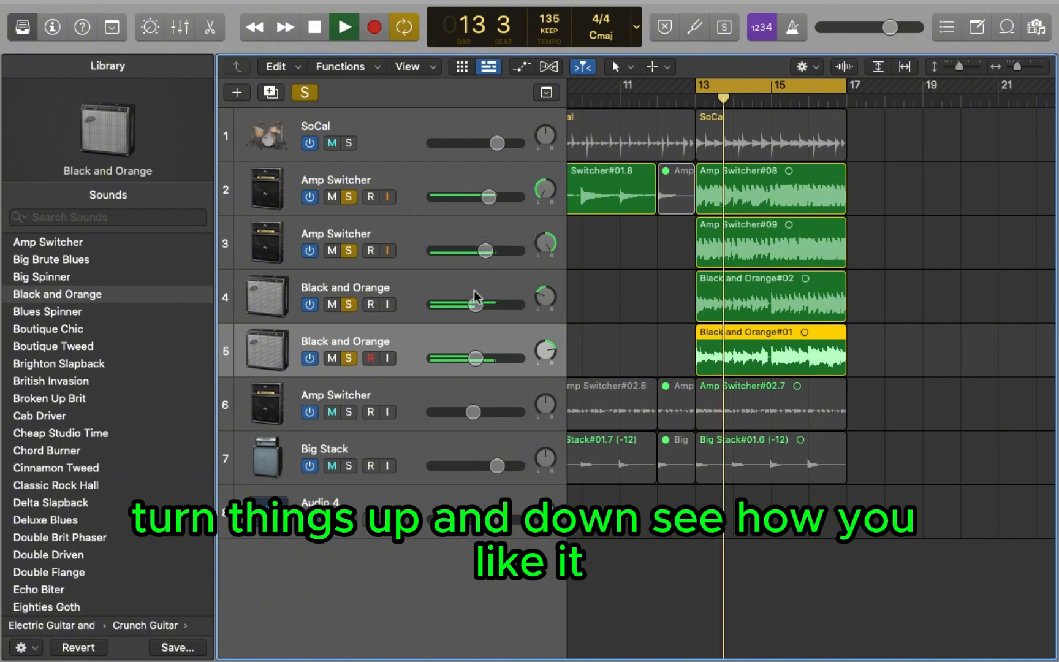
left_click_drag(476, 302, 474, 303)
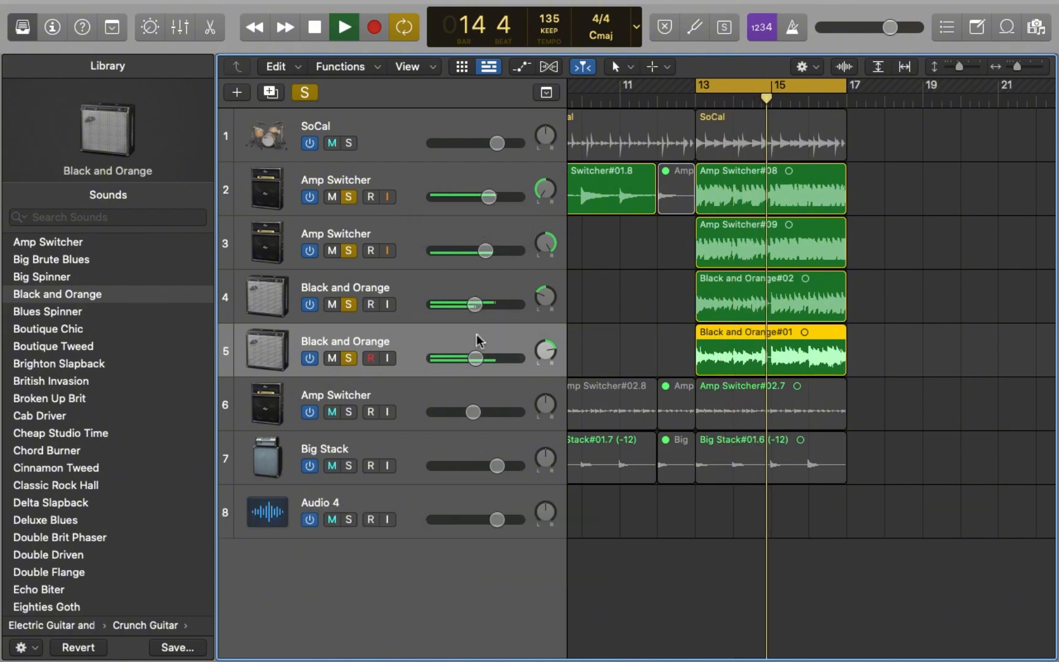
left_click_drag(476, 359, 487, 352)
Delete the Big Stack region at bar 13 and record a new four-bar eighth-note bass part in its place.
left_click(787, 464)
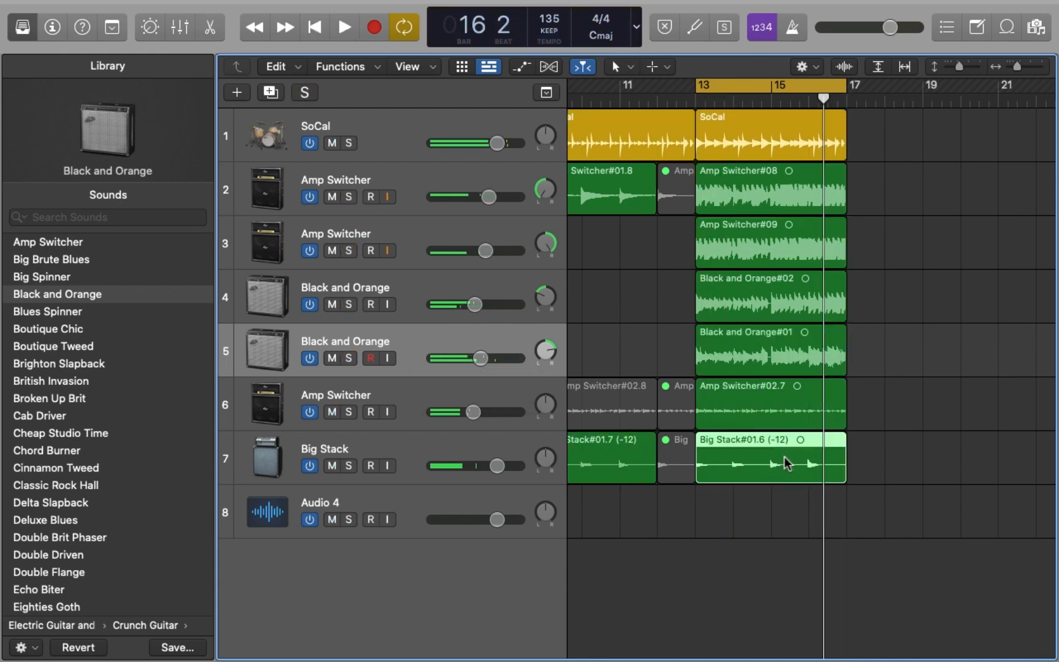
key("Delete")
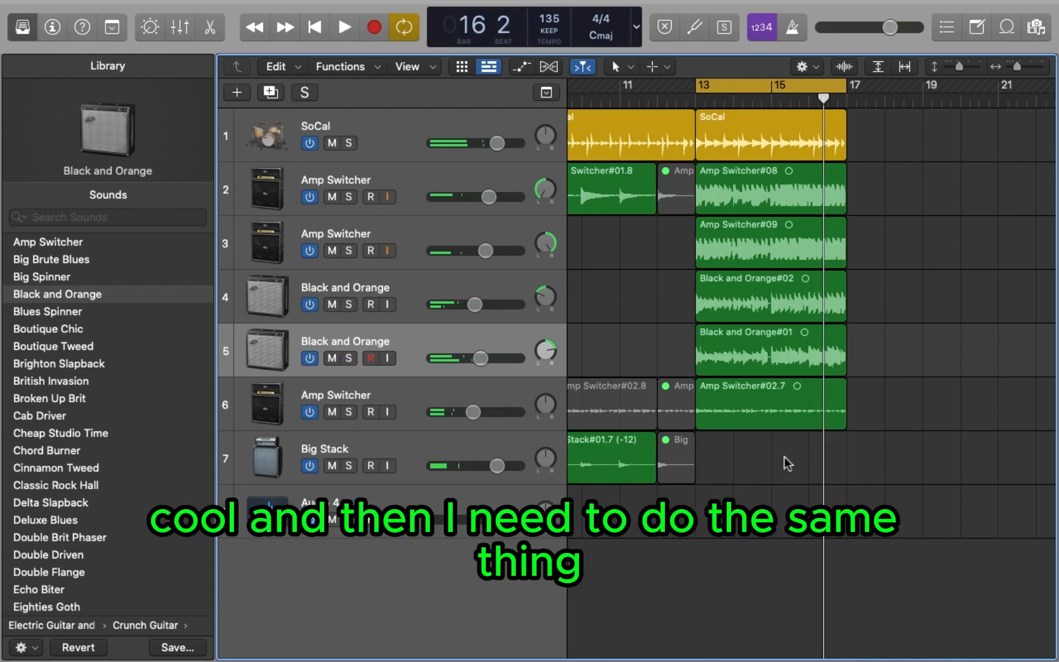
left_click(512, 453)
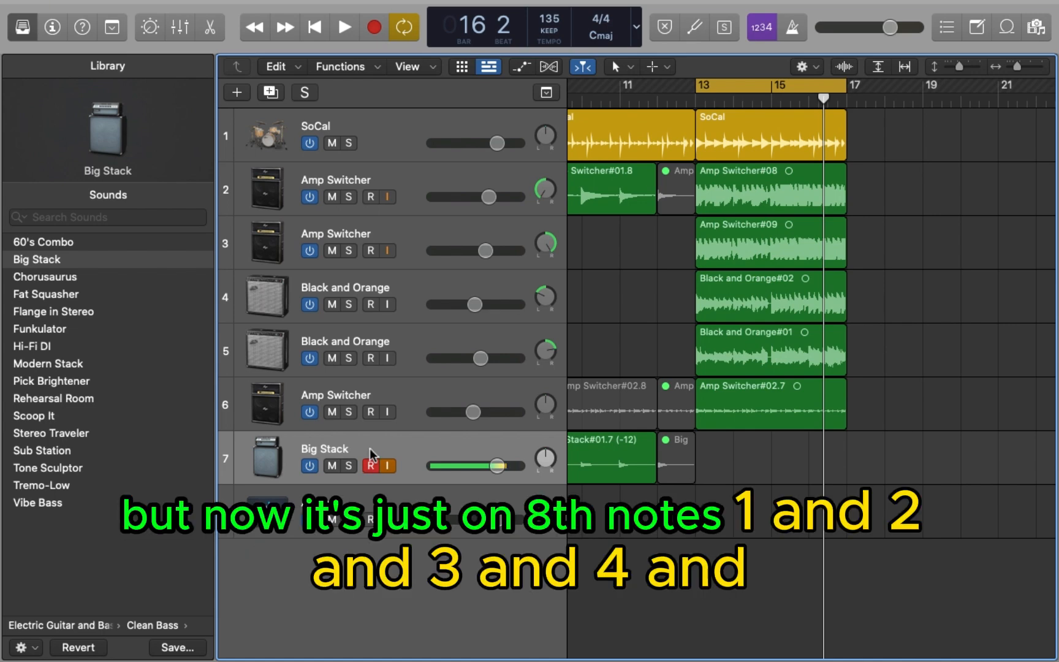
key("r")
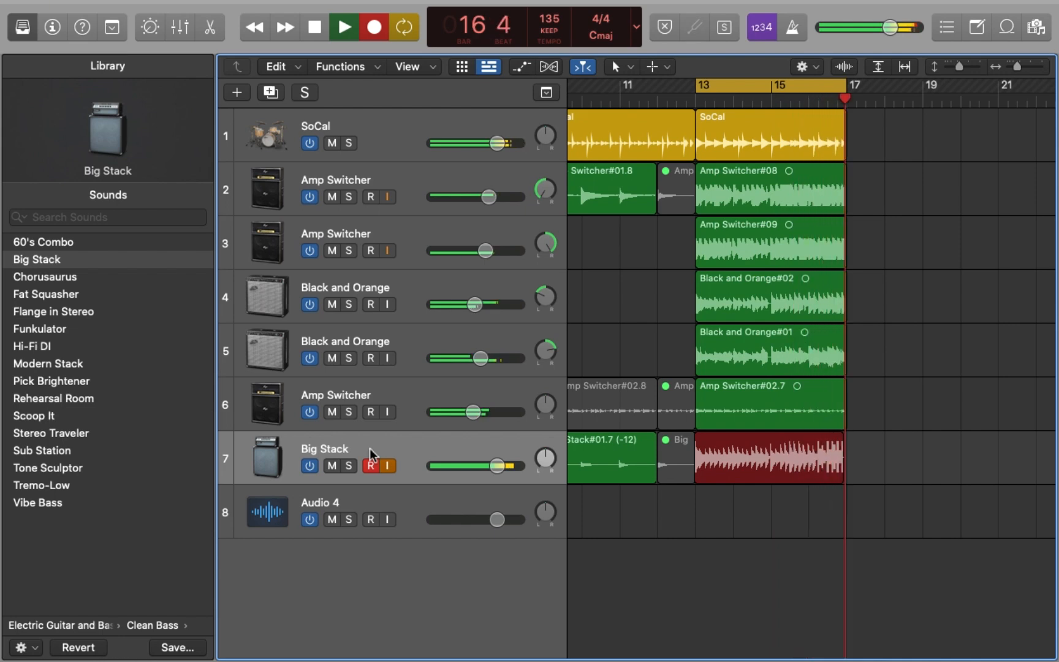
key("space")
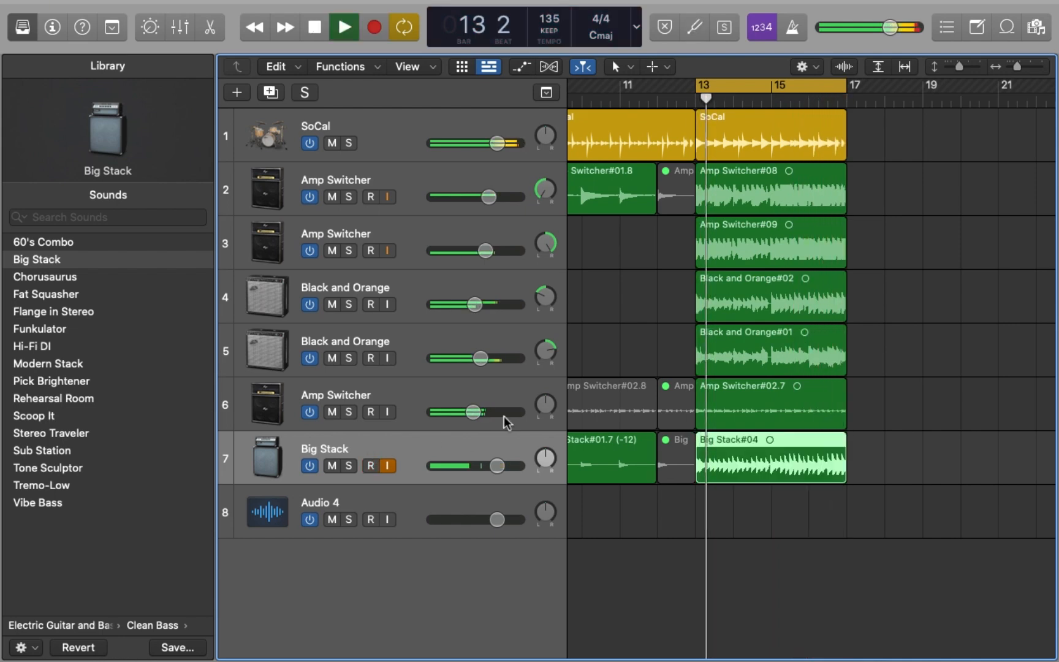
Transpose the new Big Stack region down an octave and turn off the track's input monitoring and record arming.
key("alt+shift+Down")
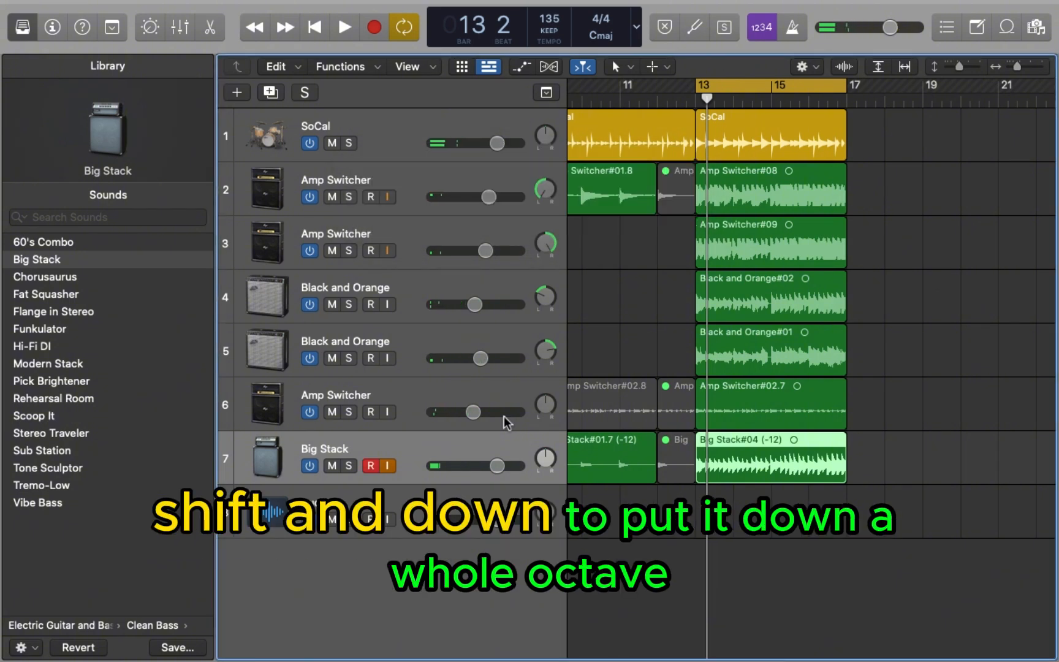
key("space")
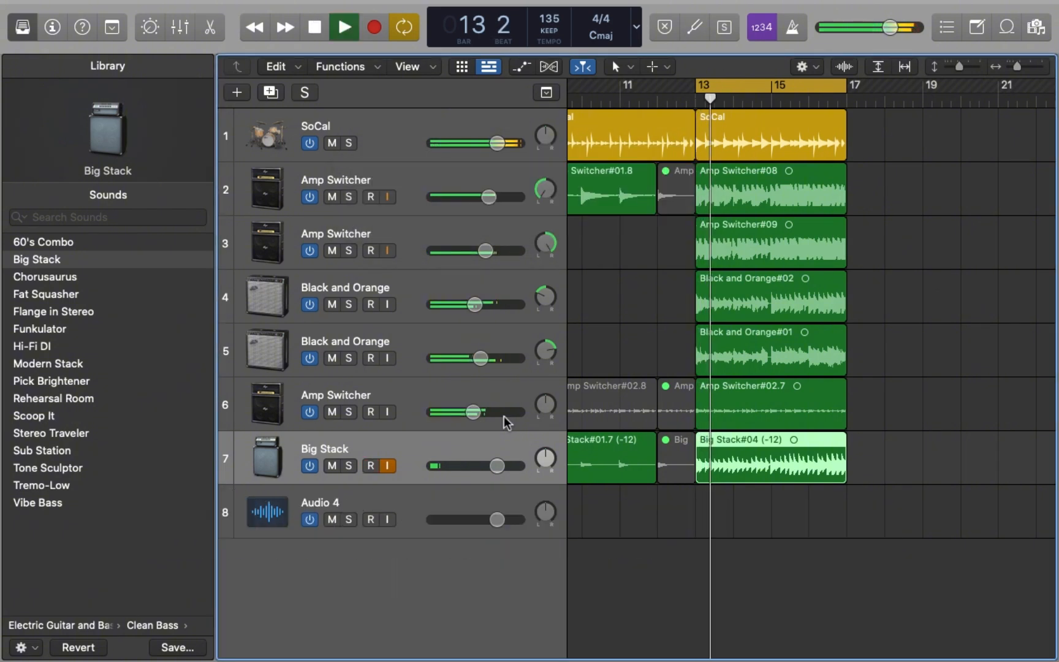
left_click(389, 465)
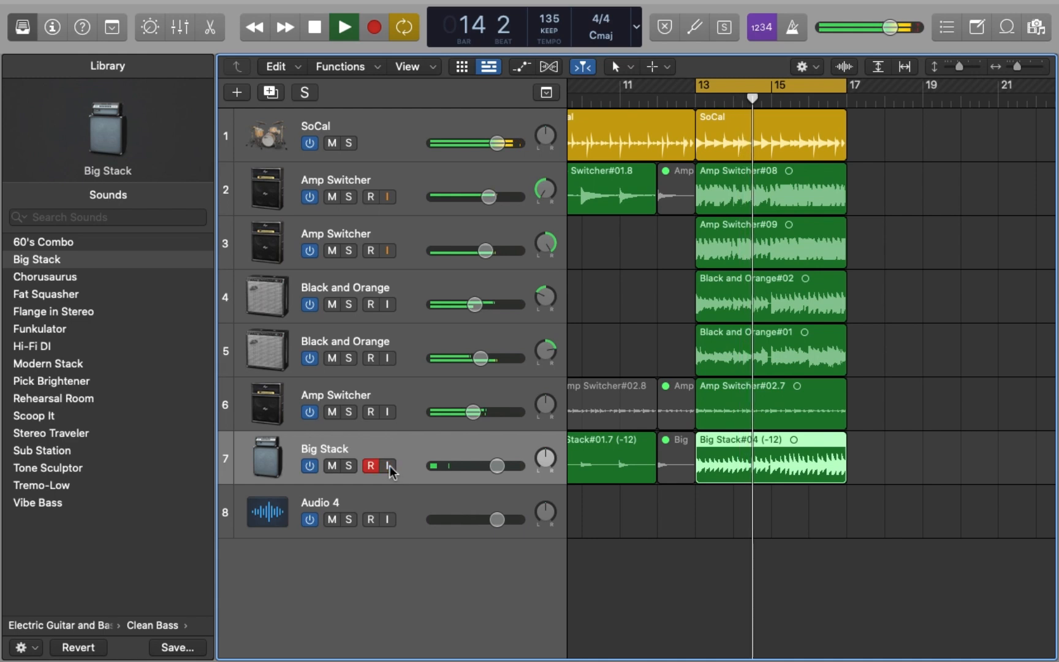
left_click(371, 465)
key("space")
Lower the volumes of the Amp Switcher guitars on tracks 3 and 2 during playback, setting track 2 to about -3.3 dB.
left_click(348, 466)
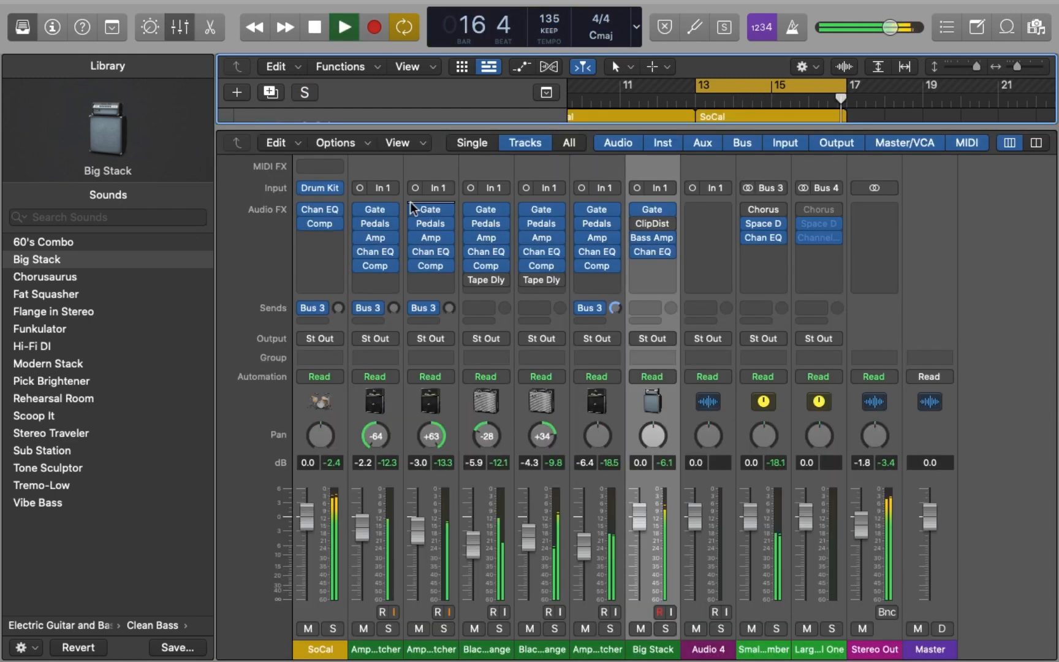
key("x")
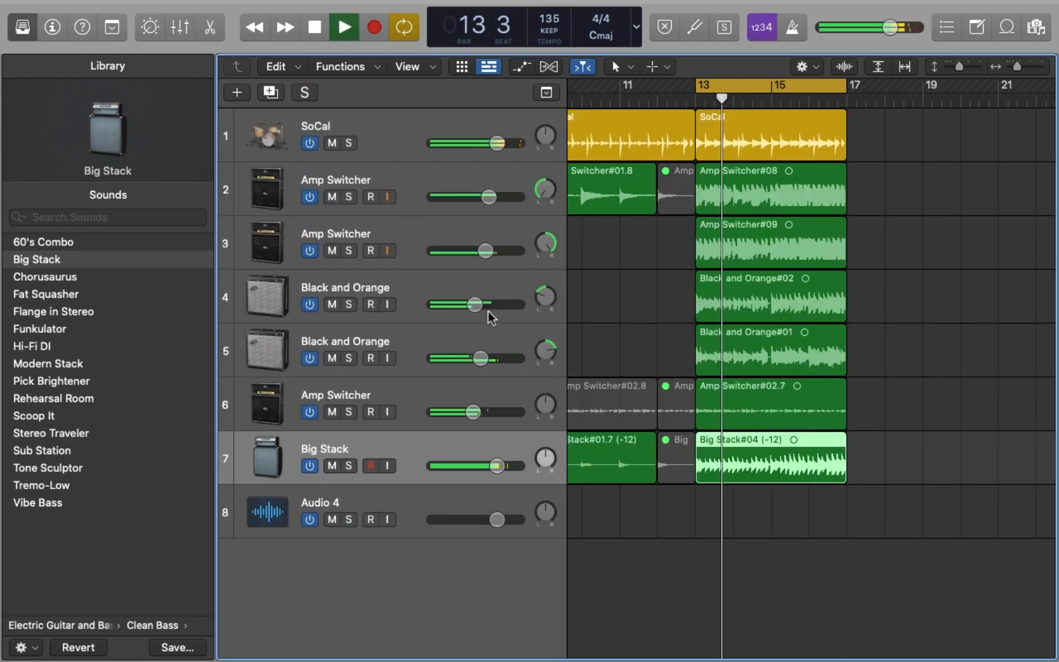
left_click(476, 252)
left_click_drag(476, 252, 462, 245)
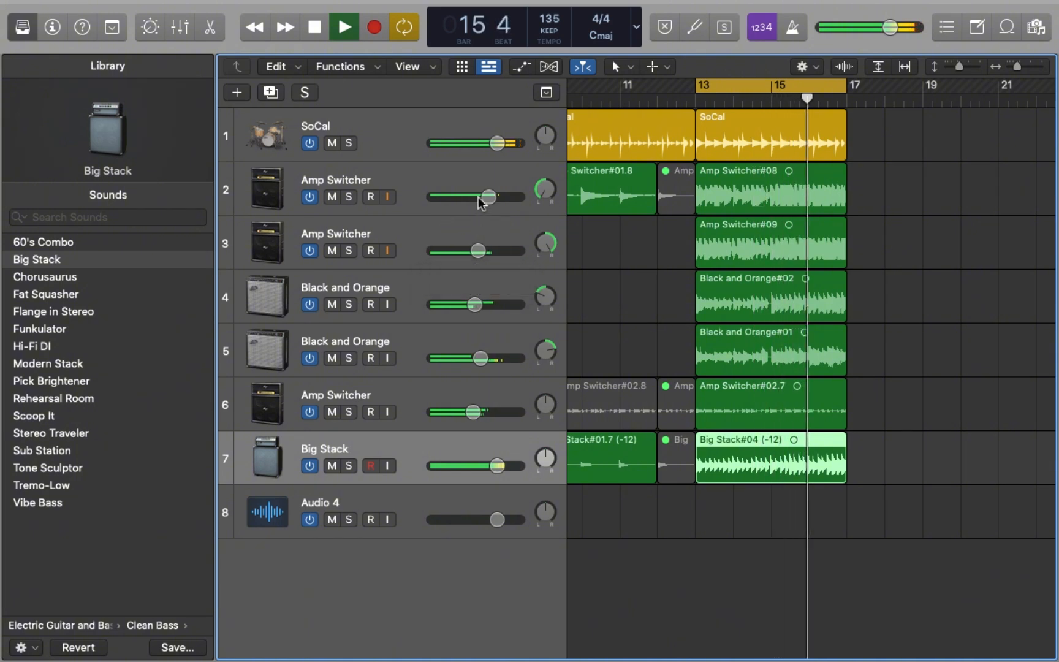
left_click_drag(486, 196, 468, 192)
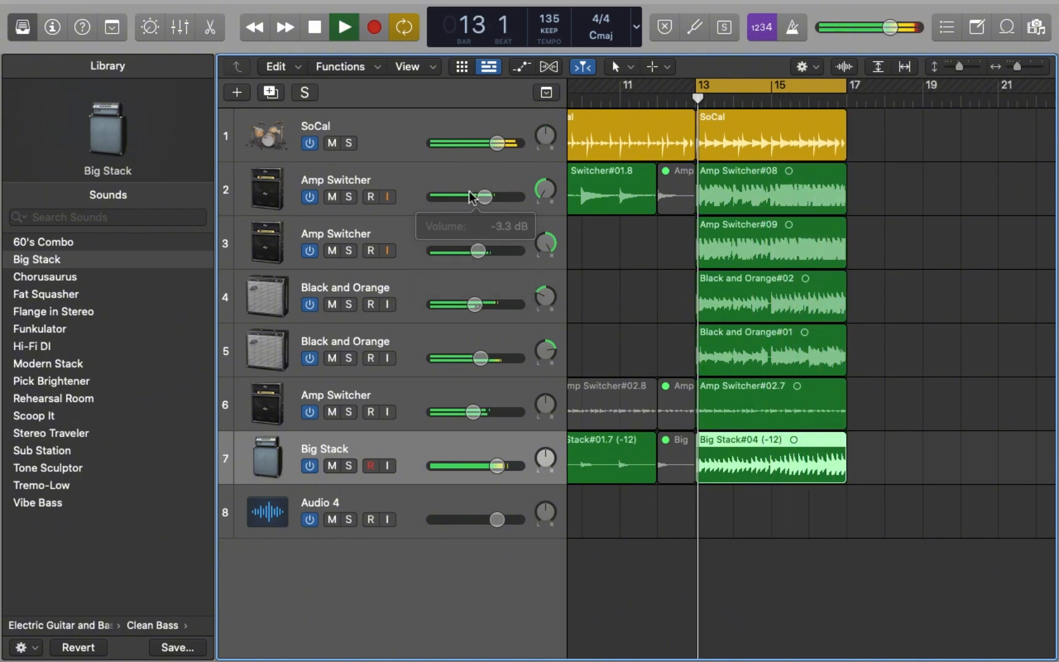
left_click(671, 516)
Select every region in the arrangement and repeat them all from bar 17.
scroll(672, 516, "down", 5)
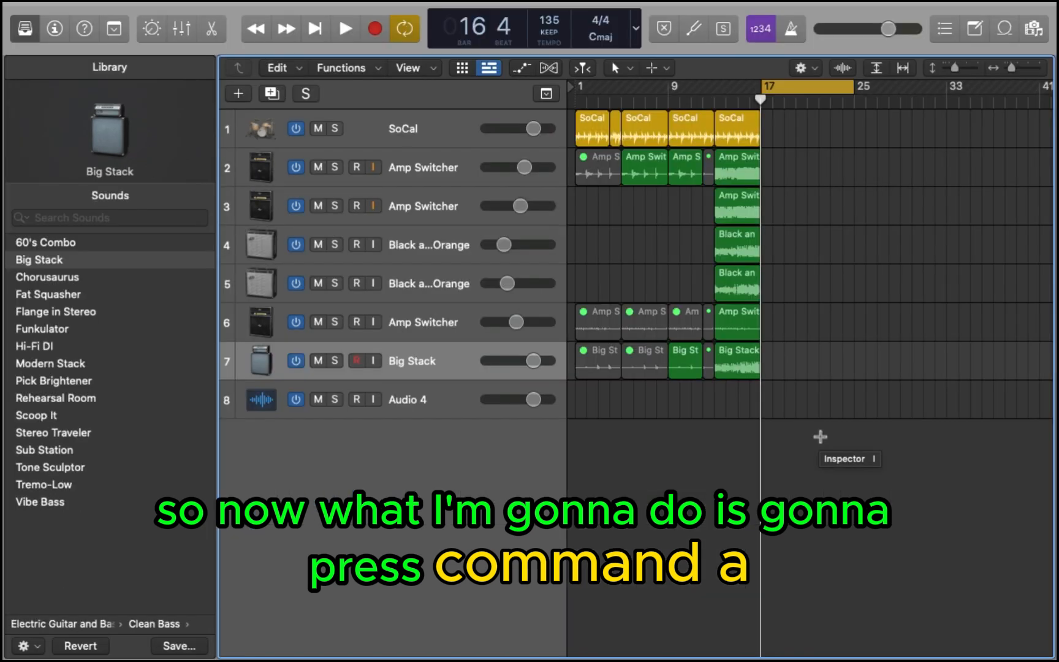
key("super+a")
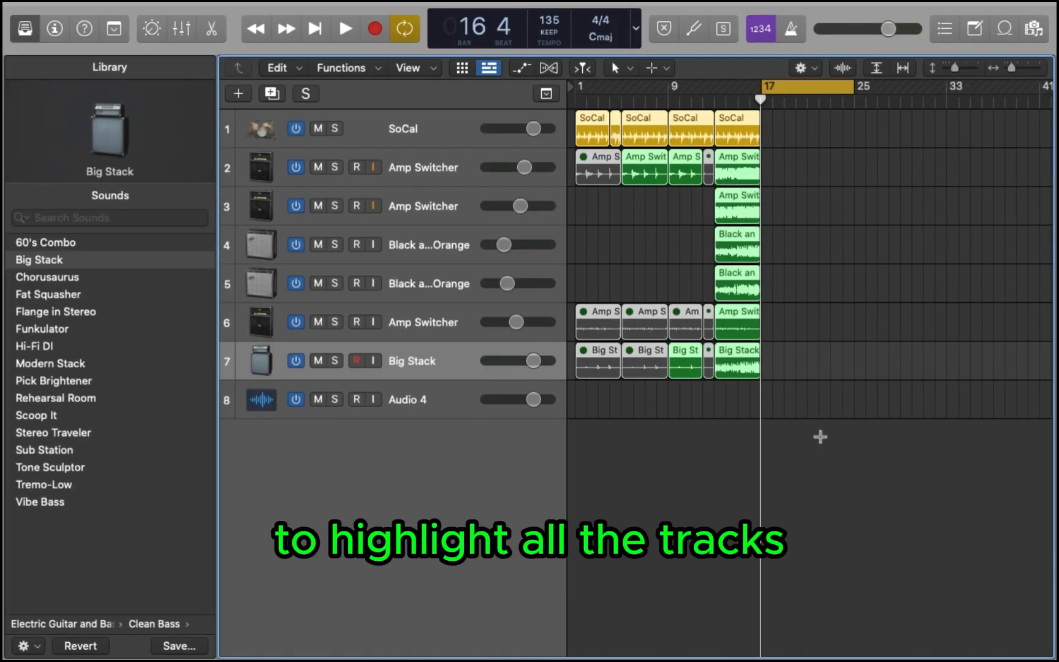
key("super+r")
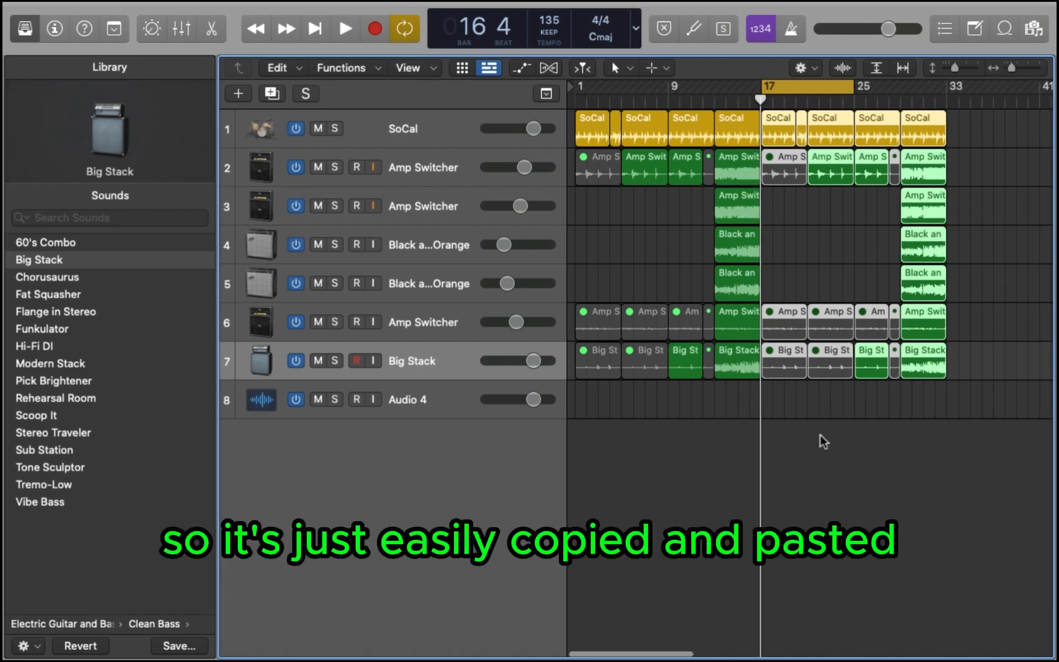
Delete the SoCal drum fill at bar 20 in the repeated section and extend the preceding drum region to bar 21.
key("super+Right")
key("super+Right")
key("super+Right")
scroll(819, 434, "right", 3)
key("super+Right")
key("super+Right")
key("super+Right")
key("super+Right")
key("super+Right")
key("super+Right")
key("super+Right")
key("super+Right")
key("super+Right")
key("super+Right")
key("super+Right")
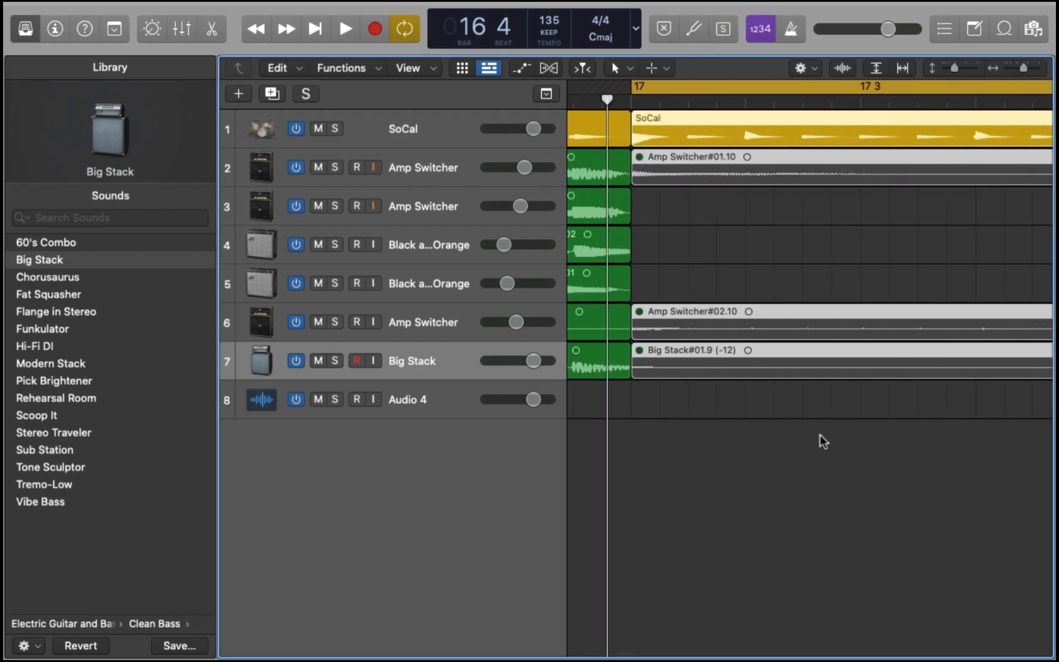
key("super+Left")
key("super+Left")
key("super+Left")
key("super+Left")
key("super+Left")
key("super+Left")
key("super+Left")
key("super+Left")
key("super+Left")
key("super+Left")
key("super+Left")
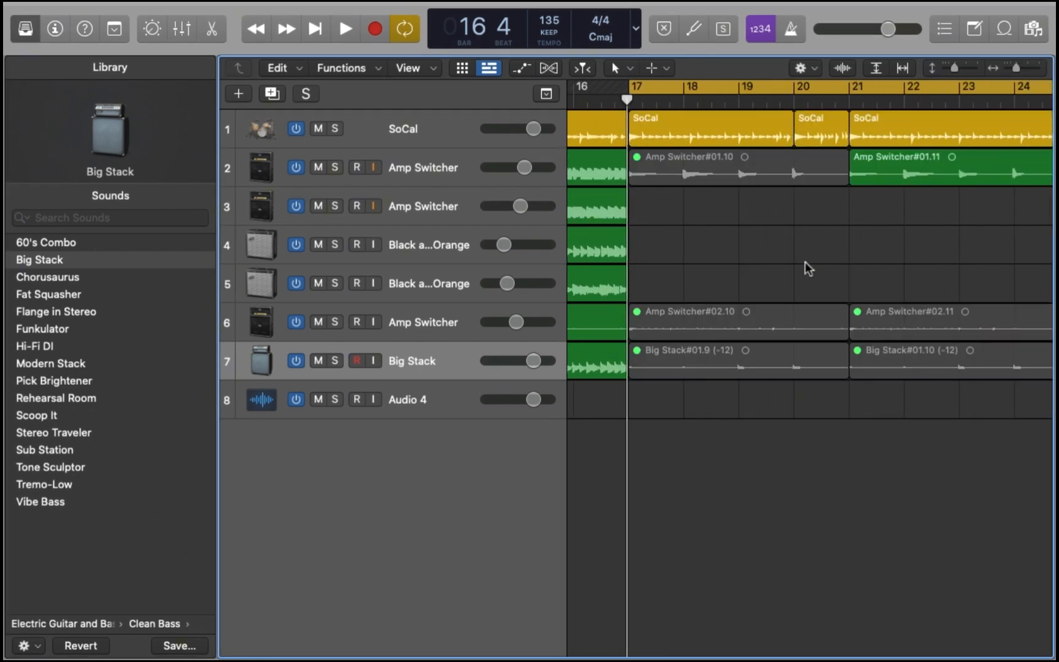
left_click(821, 139)
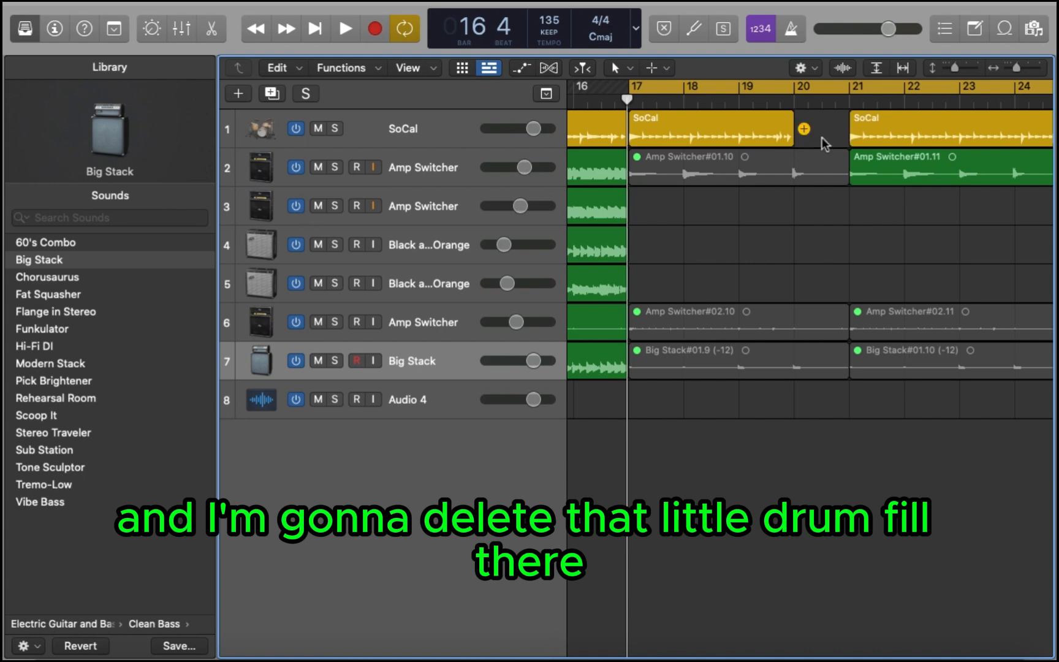
left_click_drag(793, 136, 842, 140)
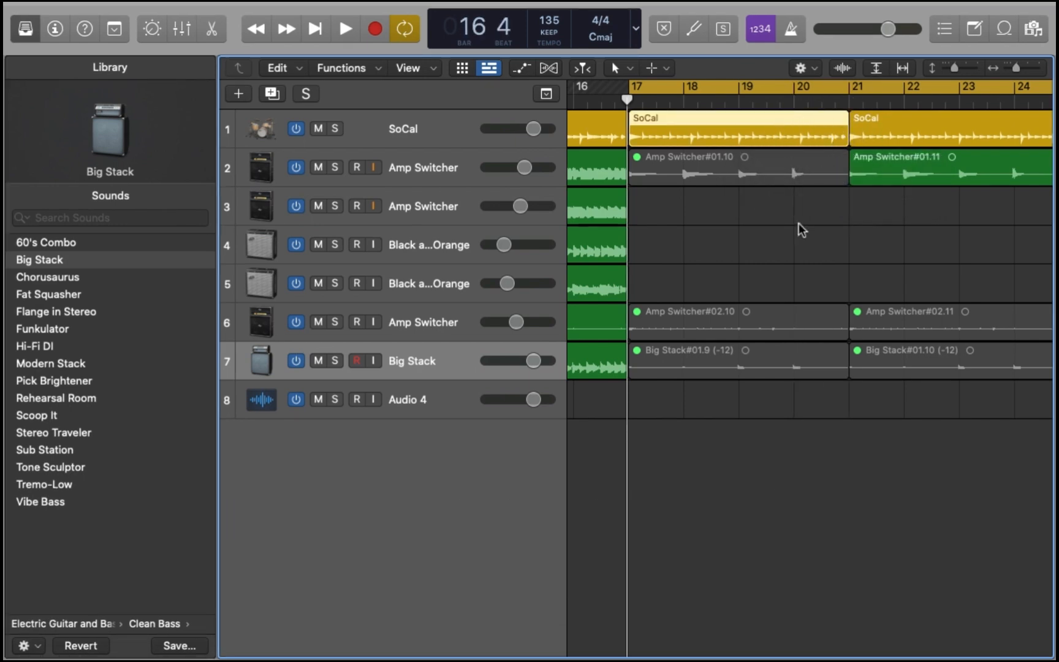
Extend the cycle range back to bar 15 and play the transition from the chorus into the repeated section.
scroll(797, 223, "left", 5)
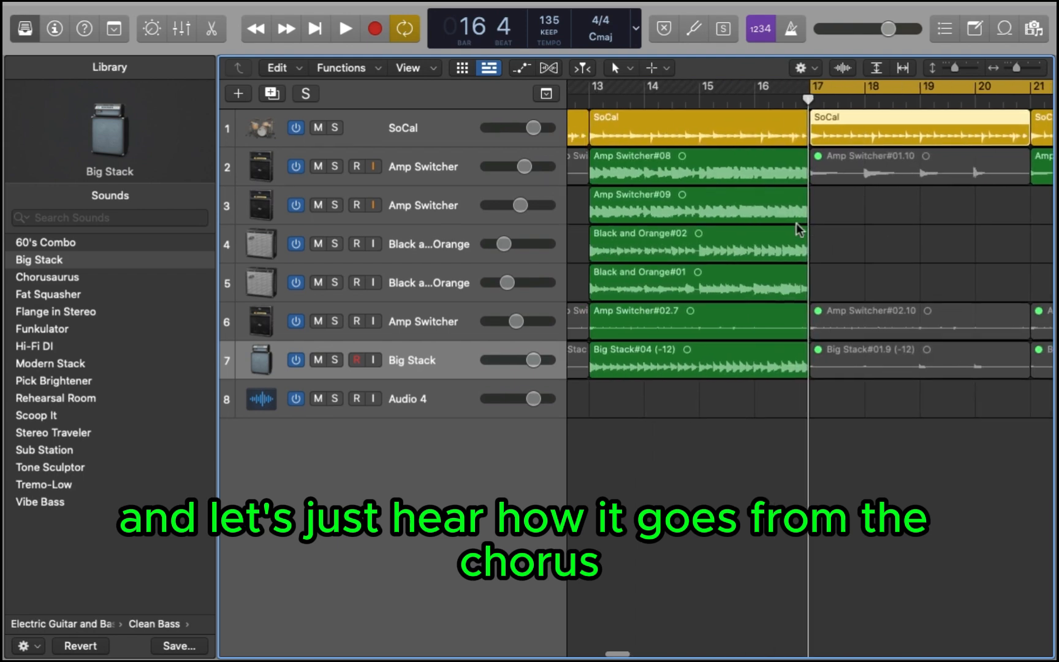
left_click_drag(812, 85, 704, 86)
key("space")
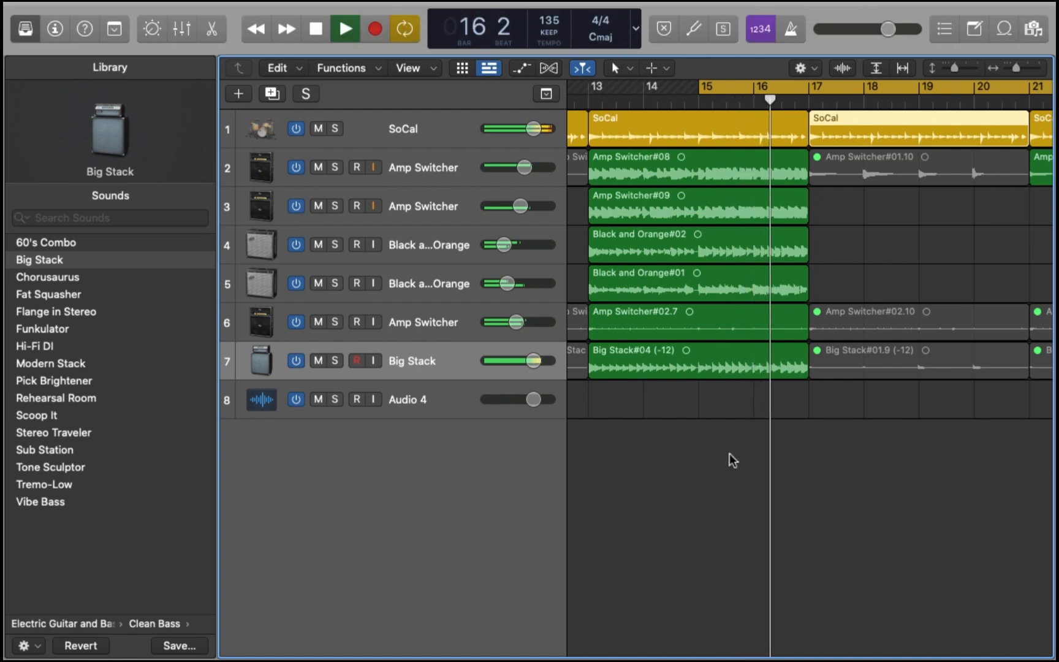
scroll(720, 454, "right", 1)
scroll(719, 461, "right", 3)
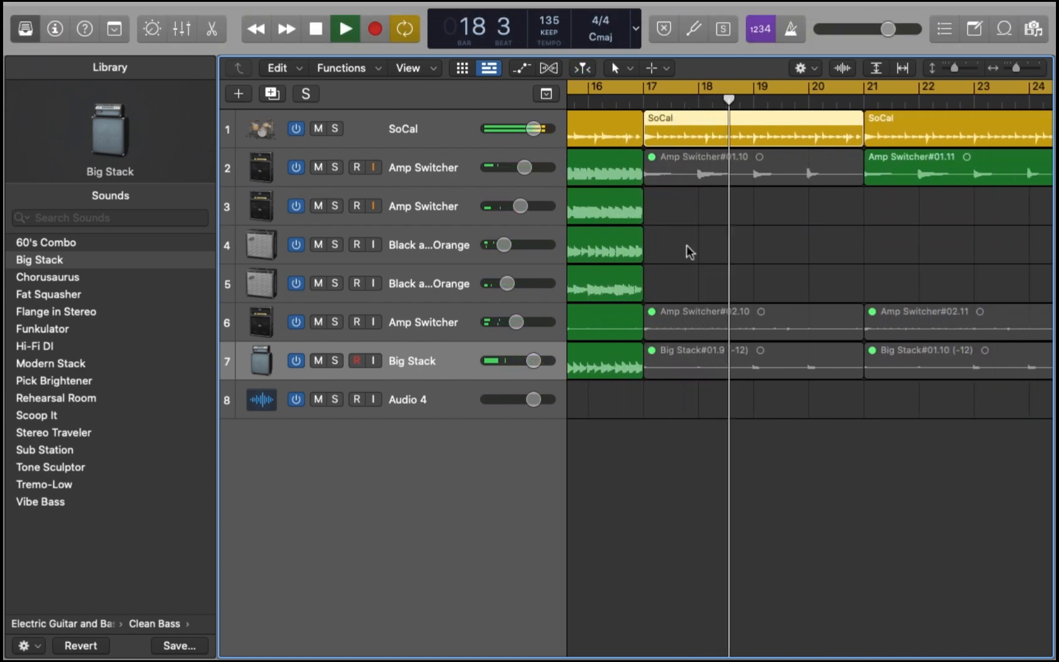
key("space")
With cycling turned off, unmute the Amp Switcher region at bar 17 on track 2 and play back the transition.
key("super+Left")
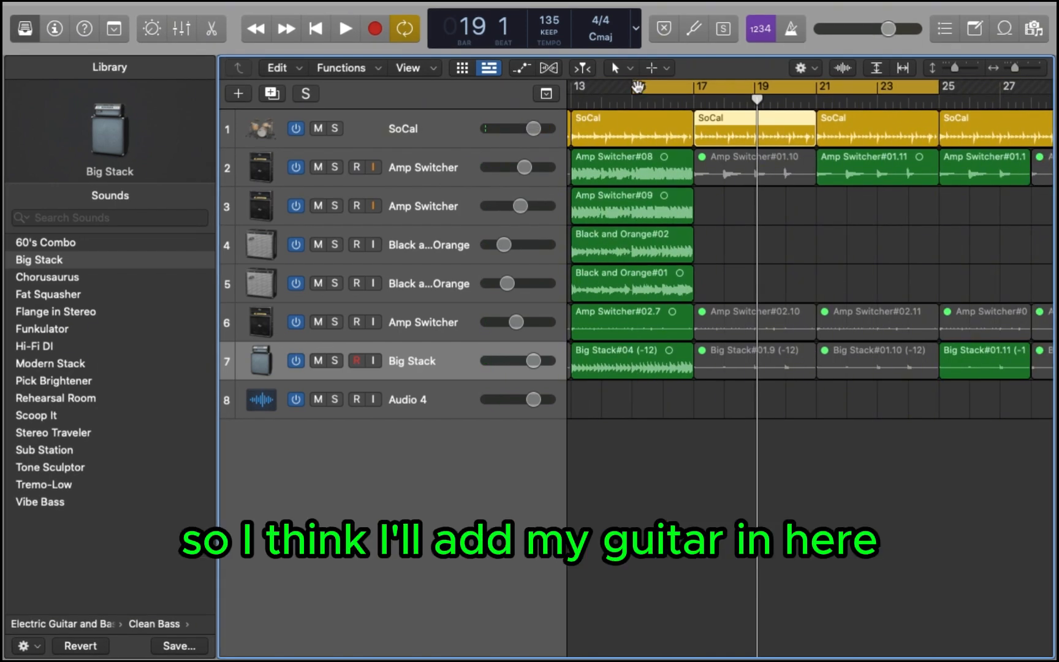
left_click(637, 90)
scroll(755, 88, "right", 1)
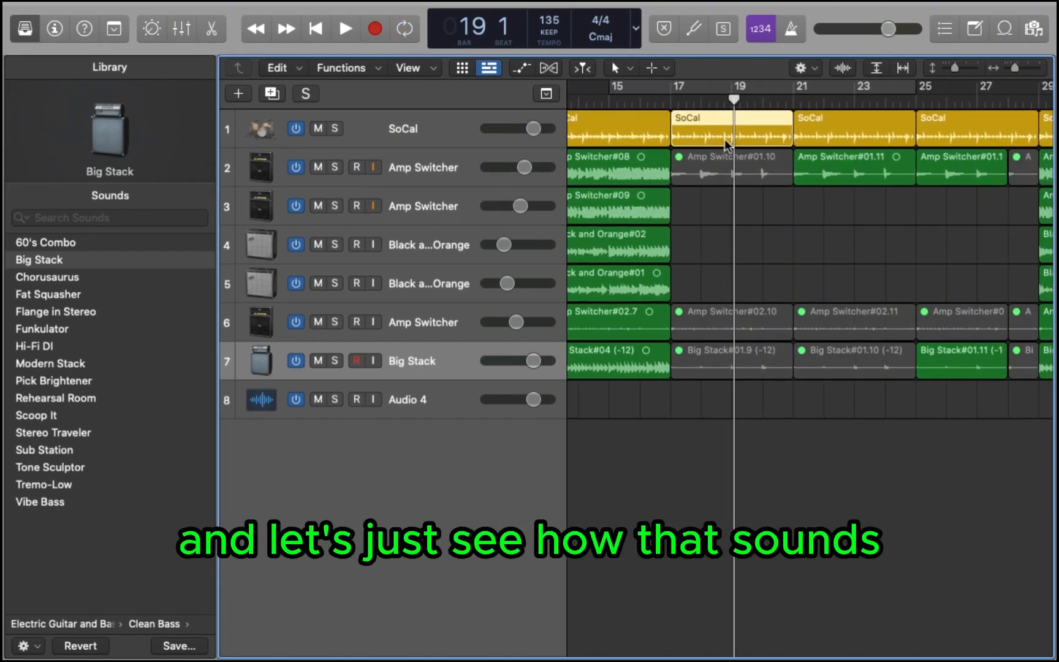
left_click(721, 176)
key("space")
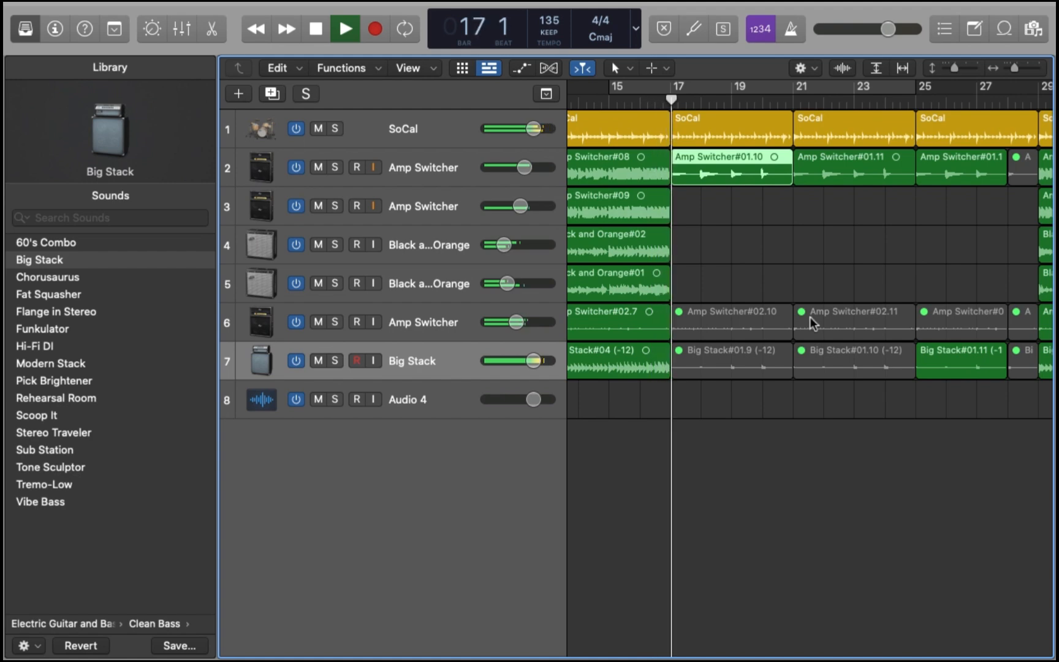
key("super+Left")
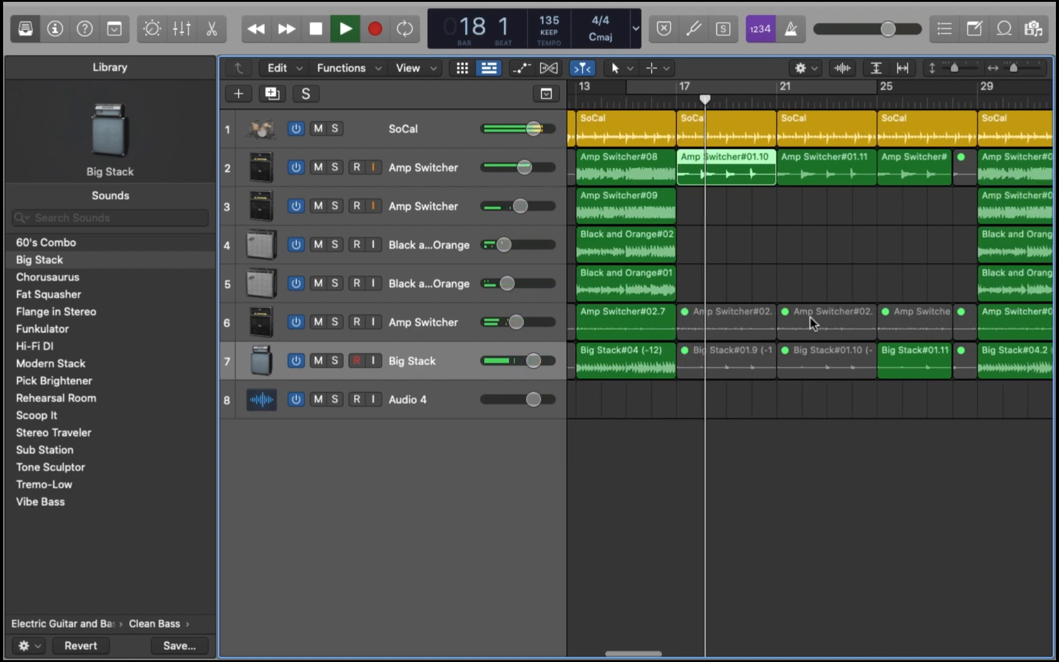
left_click(828, 425)
scroll(827, 424, "down", 5)
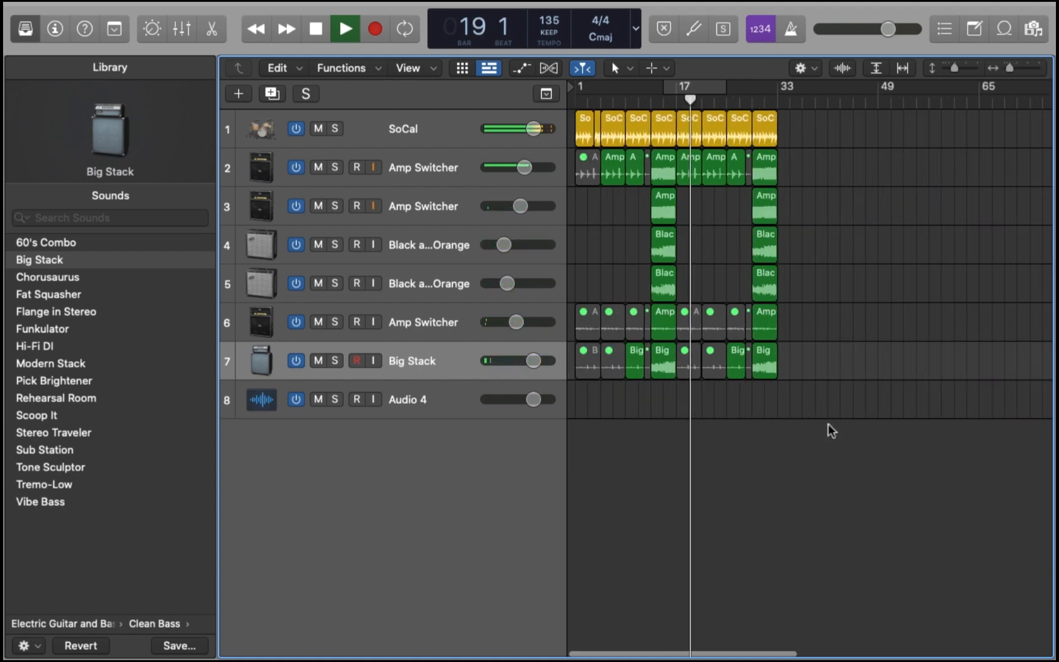
scroll(828, 424, "up", 5)
key("space")
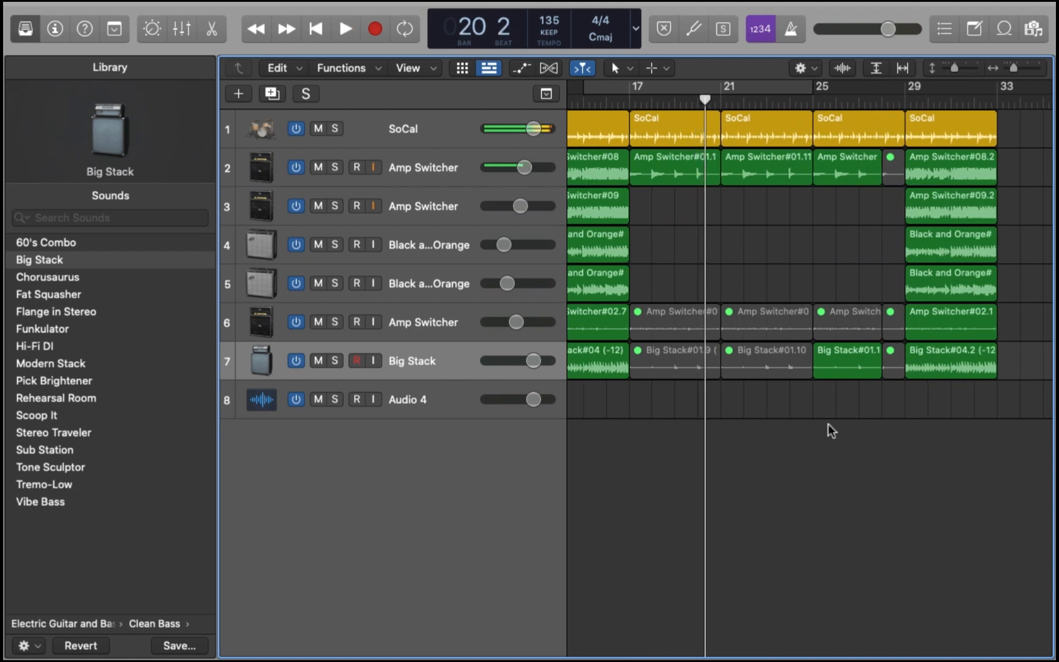
Select all regions from bar 17 onward and move them to start at bar 19, leaving a two-bar gap.
scroll(827, 424, "down", 5)
left_click_drag(828, 424, 715, 119)
scroll(660, 129, "up", 5)
scroll(660, 129, "left", 3)
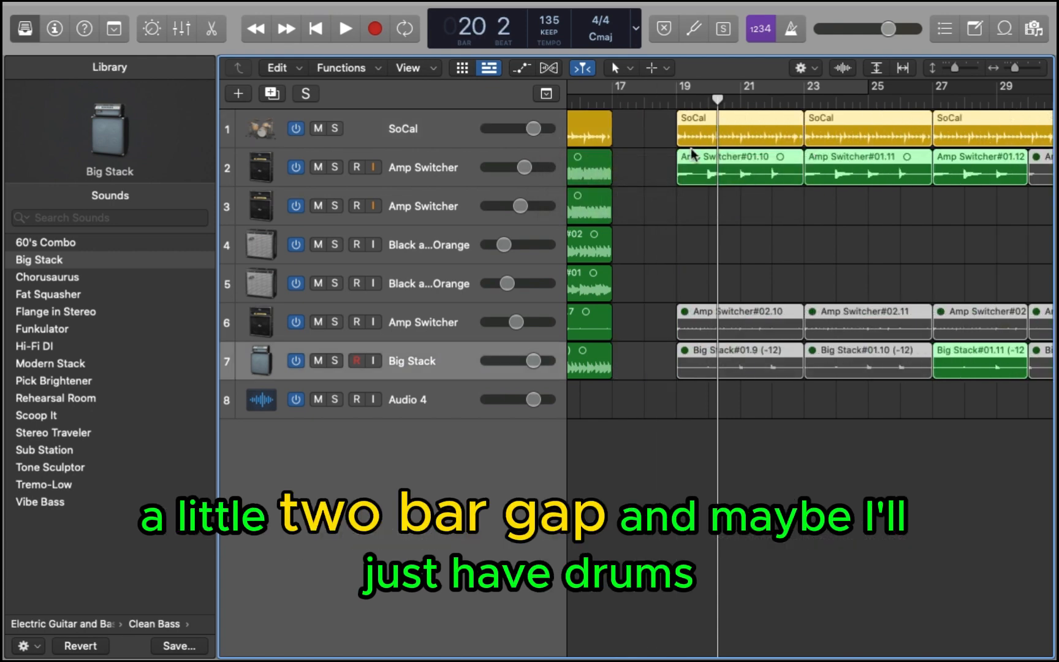
Fill the two-bar gap at bar 17 with a new SoCal drum region.
left_click(656, 203)
mouse_move(649, 140)
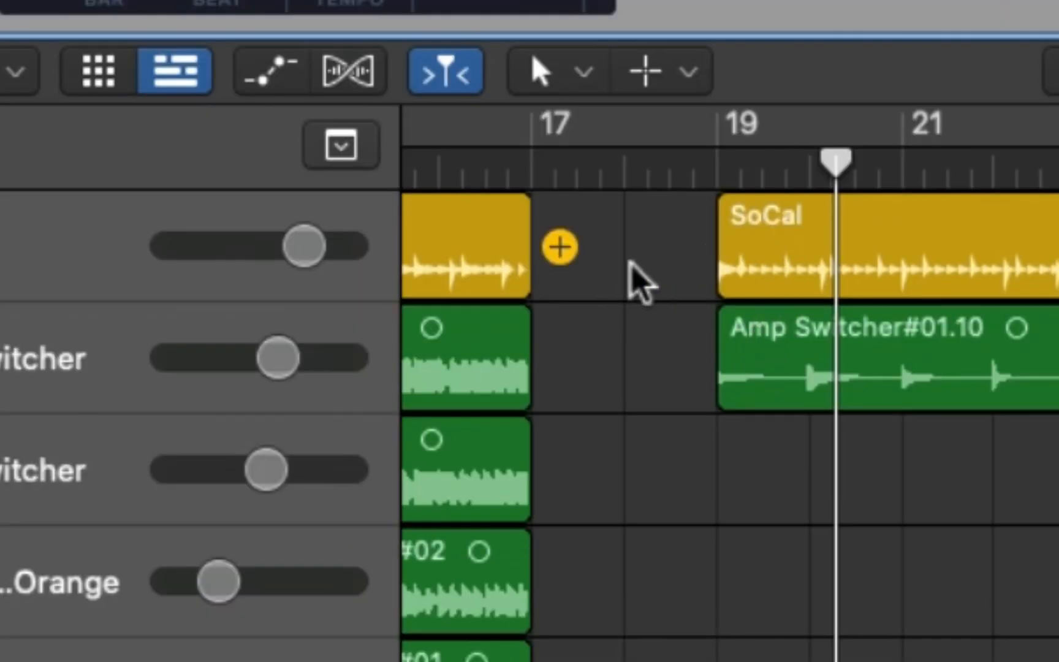
left_click(558, 248)
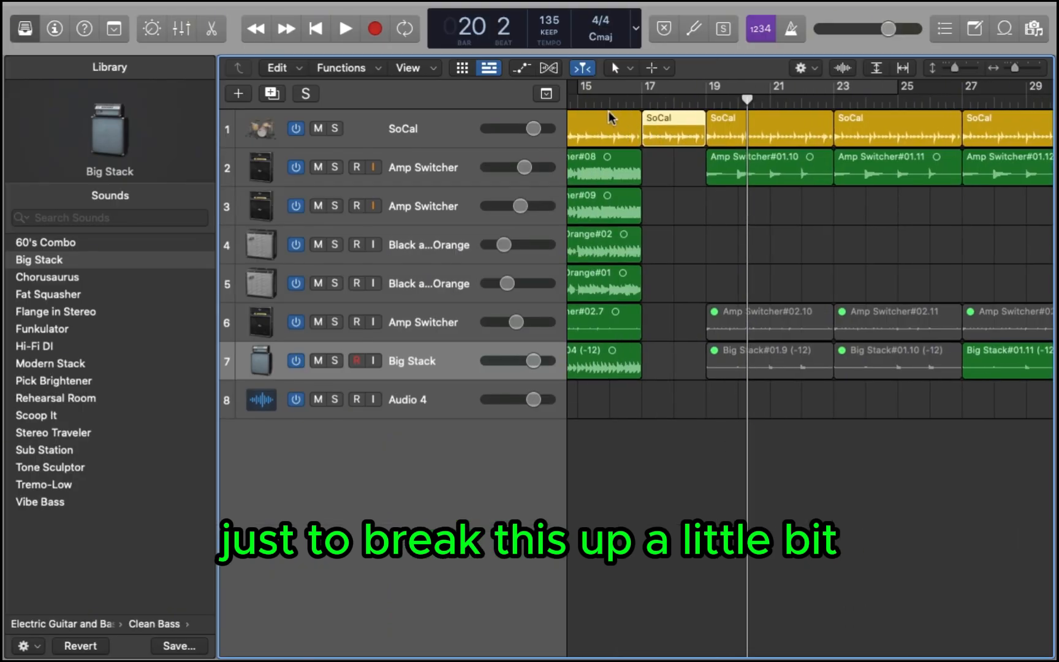
Play the transition from bar 15 into the section at bar 19, and set the cycle range to bars 19 to 29.
double_click(599, 105)
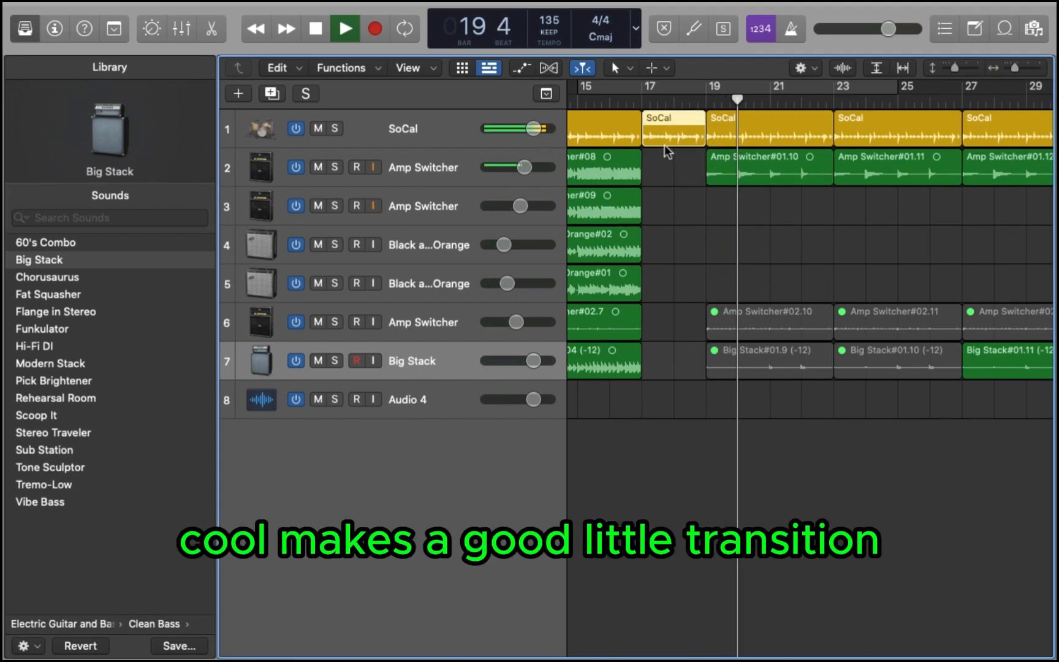
scroll(681, 187, "right", 3)
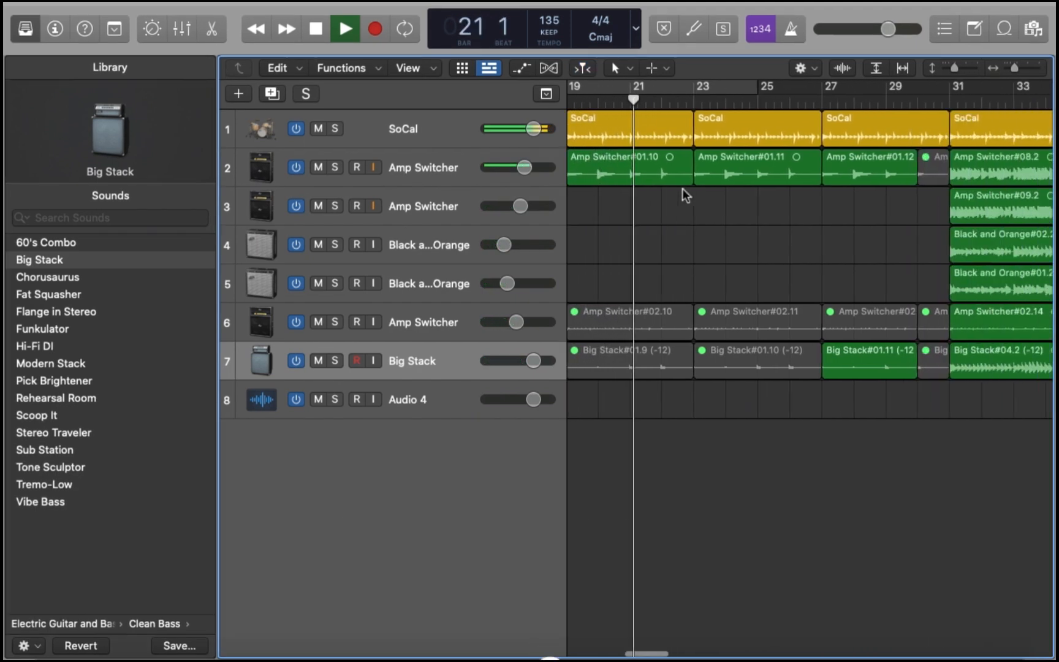
scroll(682, 188, "left", 4)
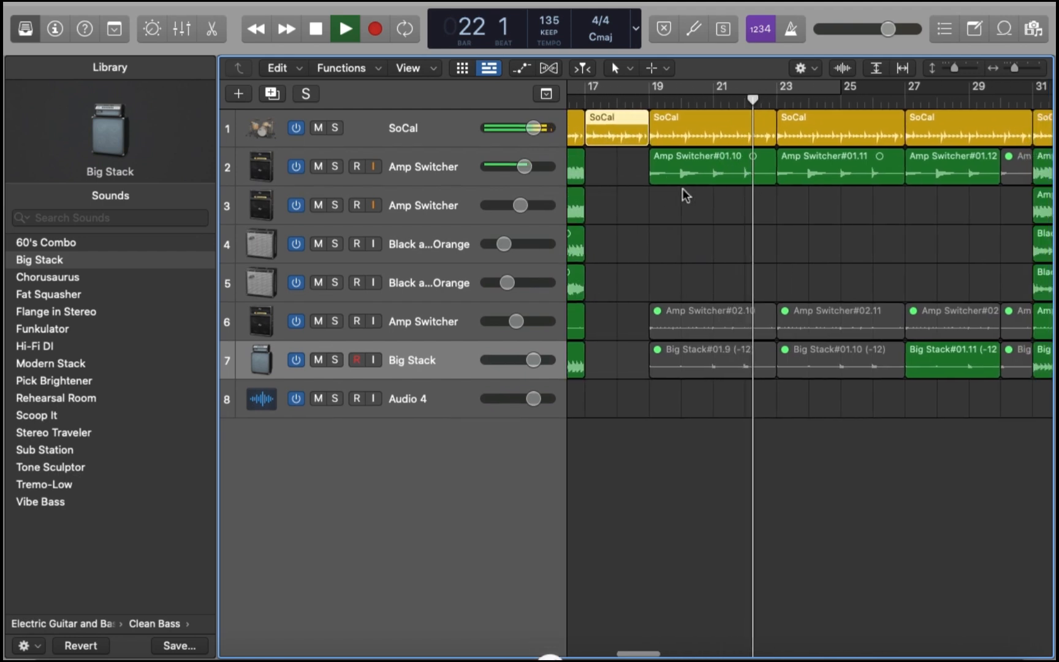
key("space")
left_click(668, 88)
left_click_drag(657, 91, 964, 101)
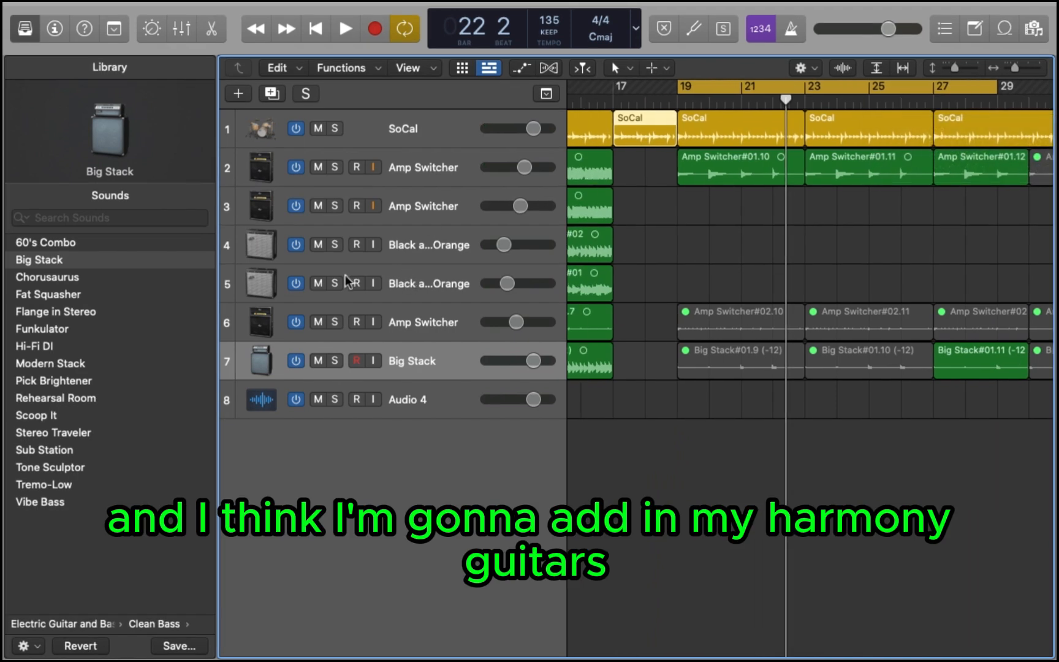
Solo the two Black and Orange guitar tracks, 4 and 5, and play their harmony part from bar 13.
left_click_drag(331, 281, 331, 253)
scroll(654, 253, "left", 5)
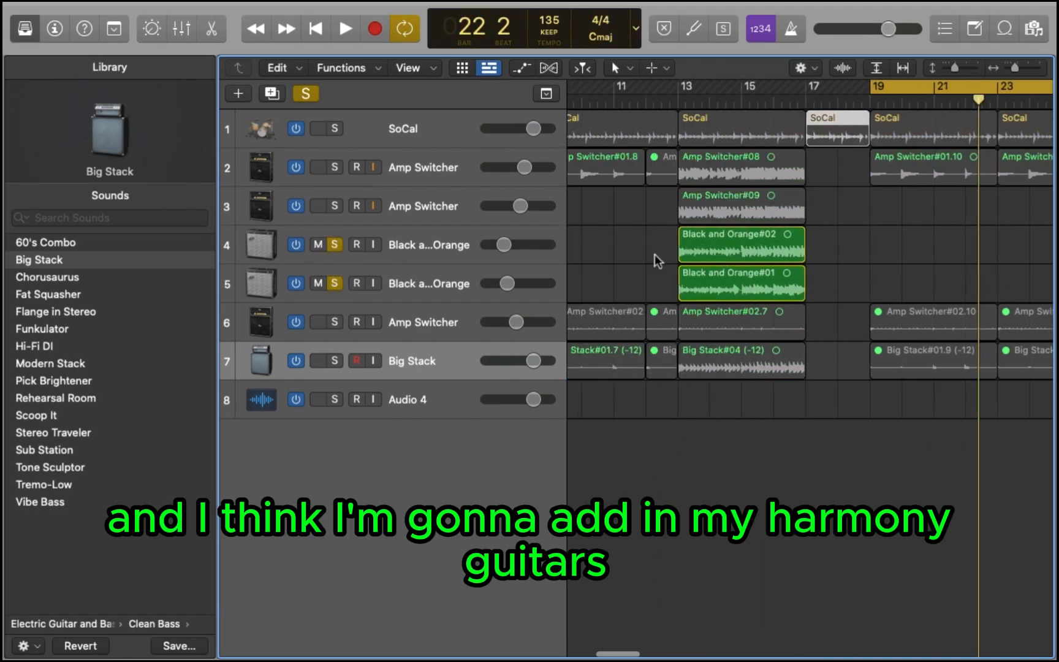
left_click(698, 99)
key("space")
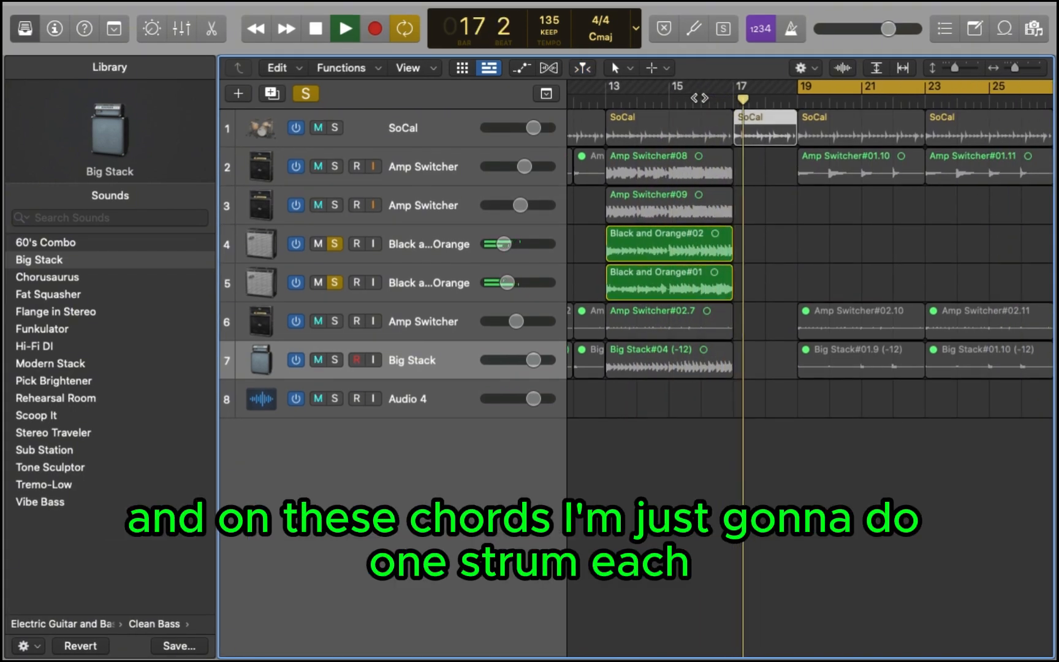
key("space")
Solo track 6 instead of tracks 4 and 5, and delete its two muted regions between bars 19 and 27.
left_click(334, 322)
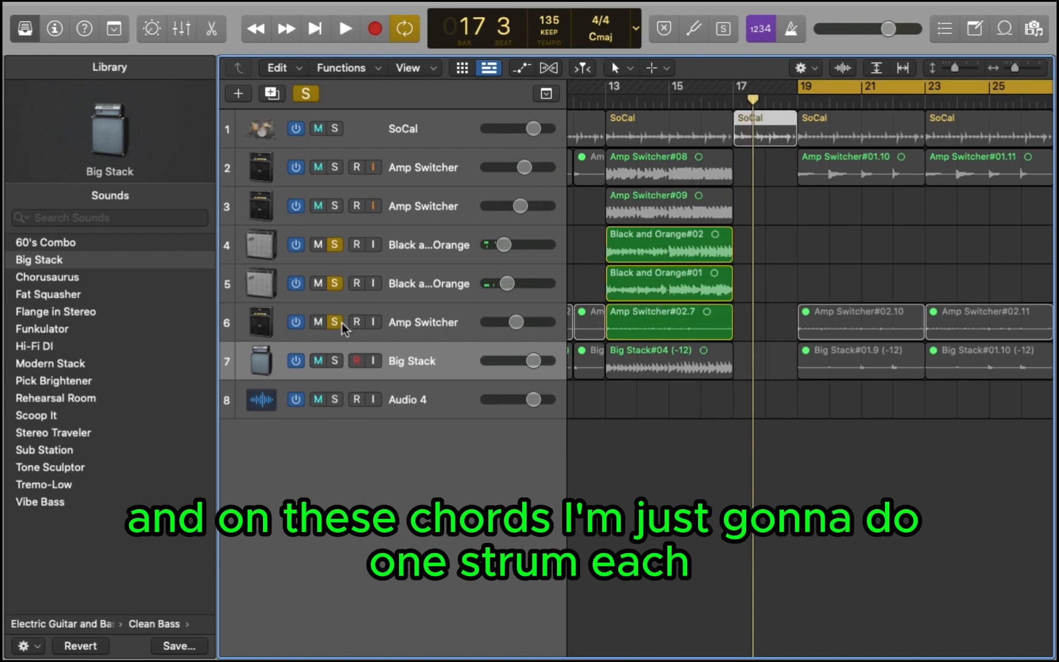
left_click(335, 283)
left_click(335, 245)
scroll(922, 210, "right", 5)
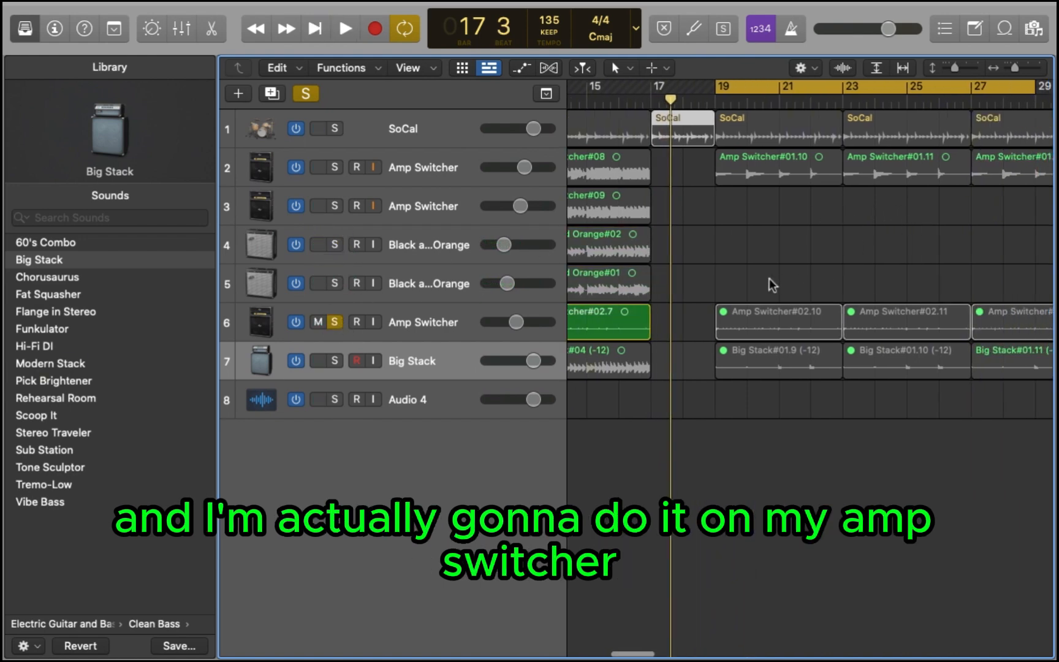
left_click(772, 287)
left_click_drag(772, 287, 879, 305)
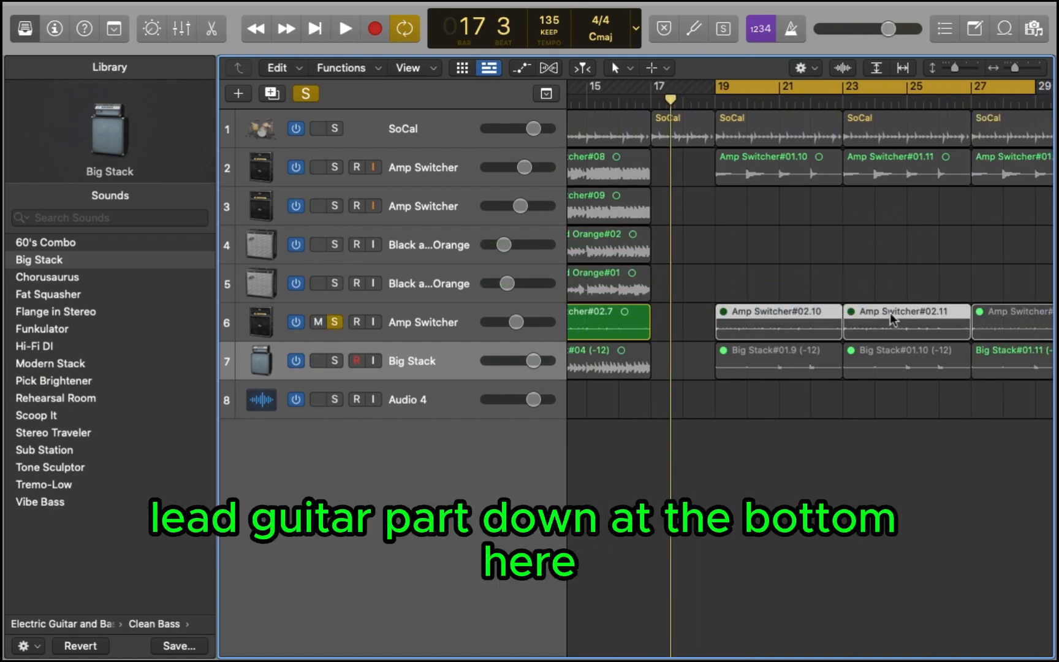
key("Delete")
With all tracks unsoloed, record single-strum harmony chords on Amp Switcher track 6 starting at bar 19.
scroll(890, 312, "right", 2)
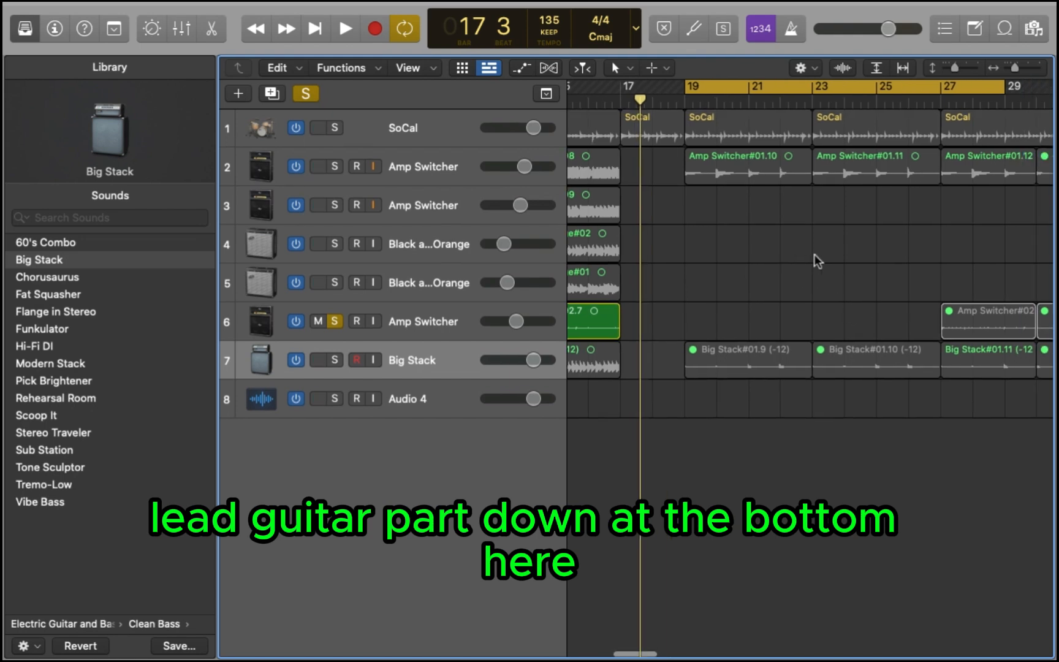
left_click(686, 102)
left_click(454, 316)
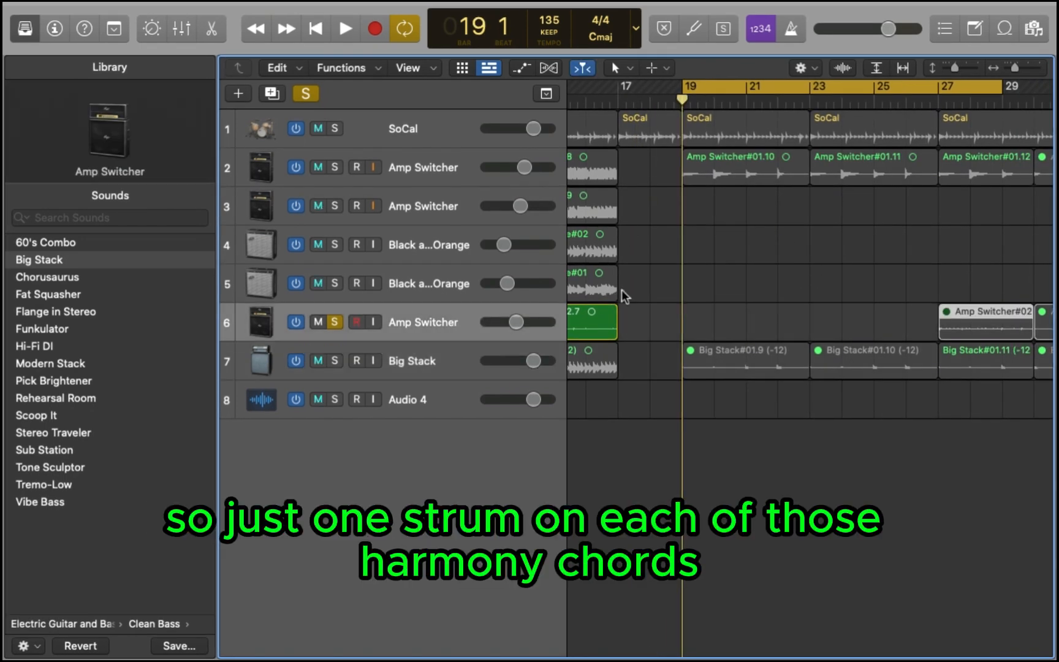
left_click(302, 93)
key("space")
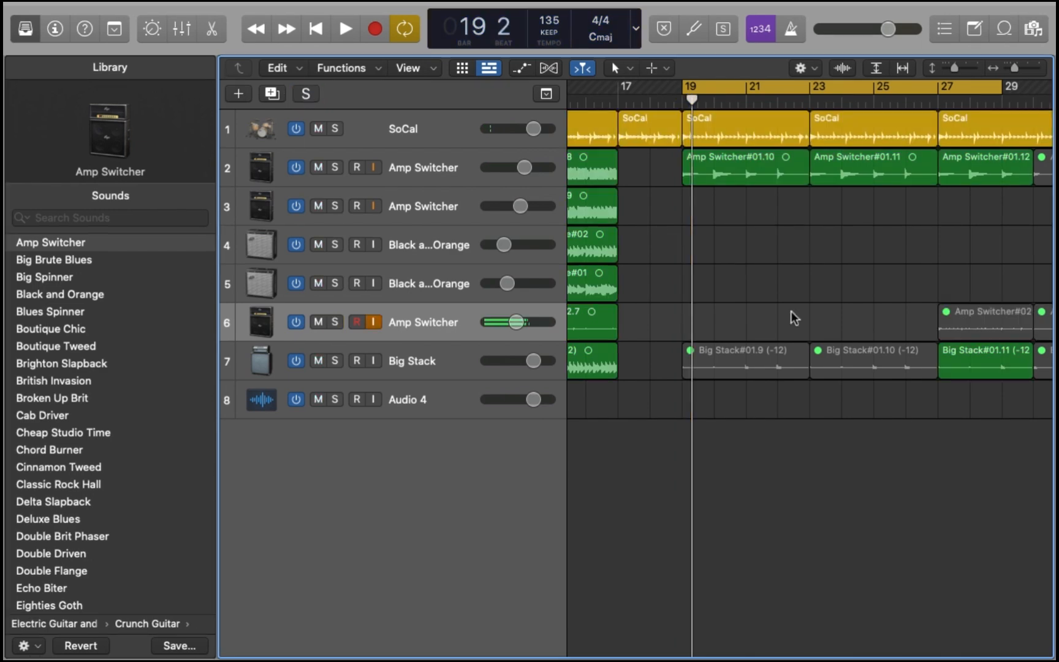
key("r")
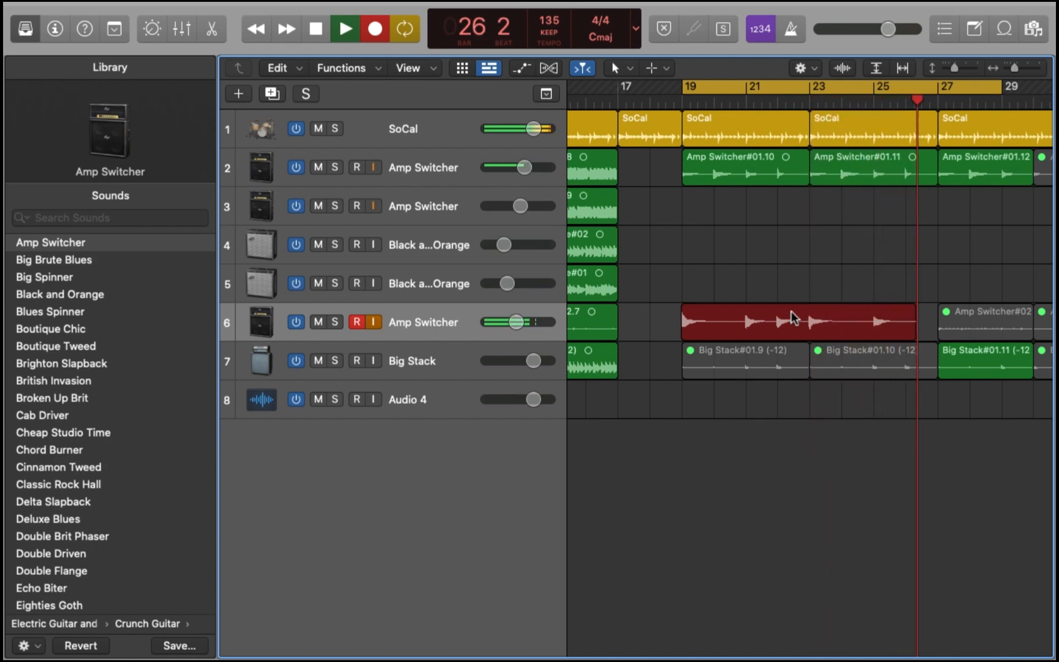
key("space")
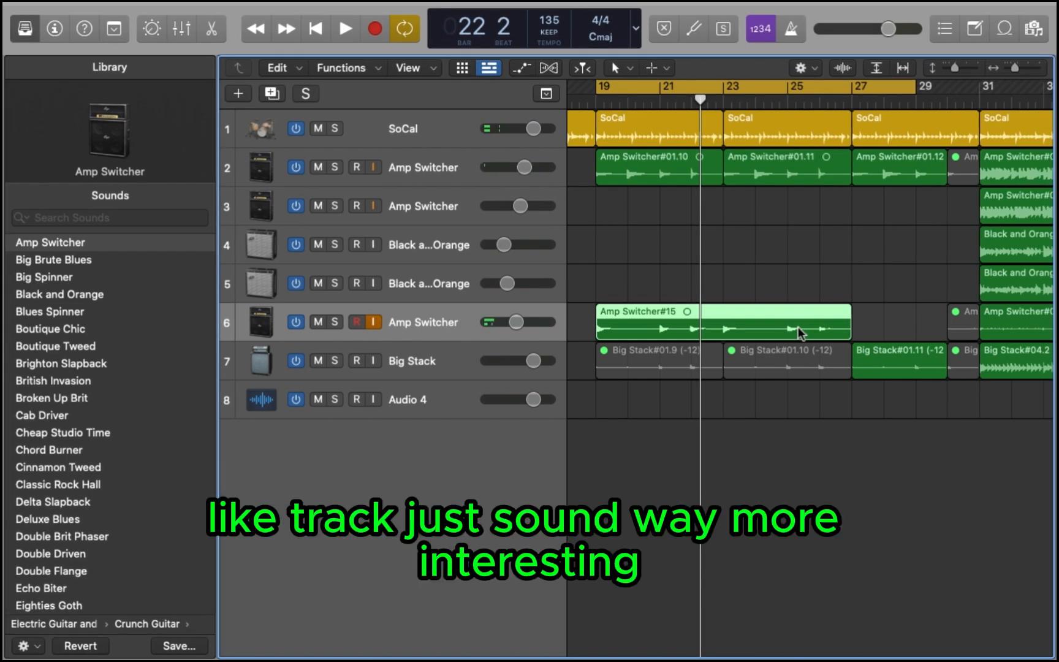
Bounce the new harmony region on track 6 in place to a new track named REVERSE GTR, deleting the source.
right_click(797, 327)
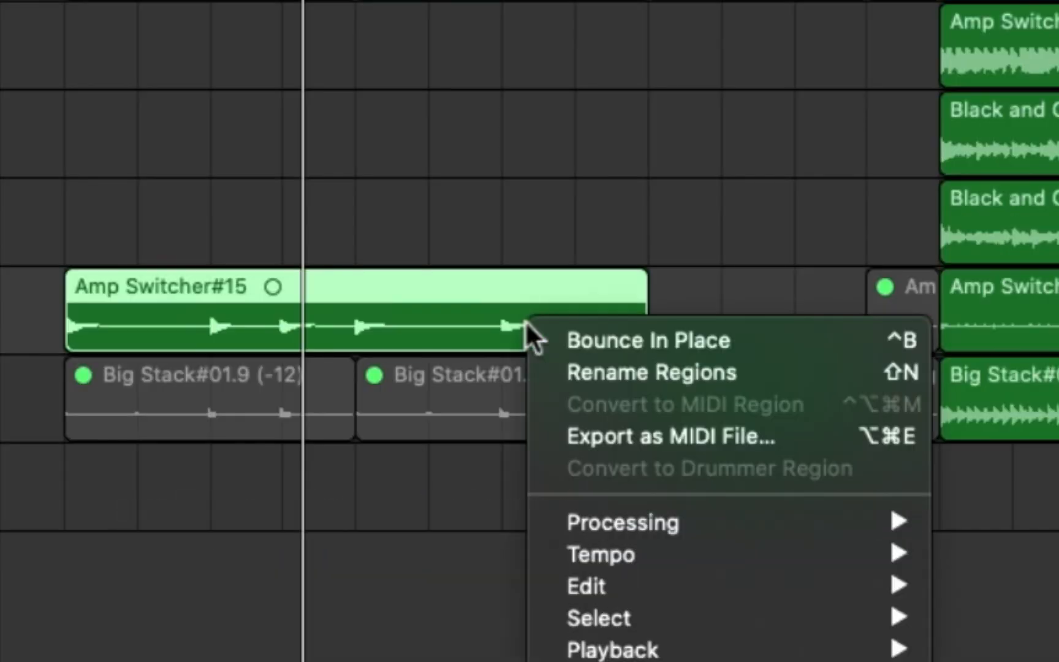
left_click(587, 327)
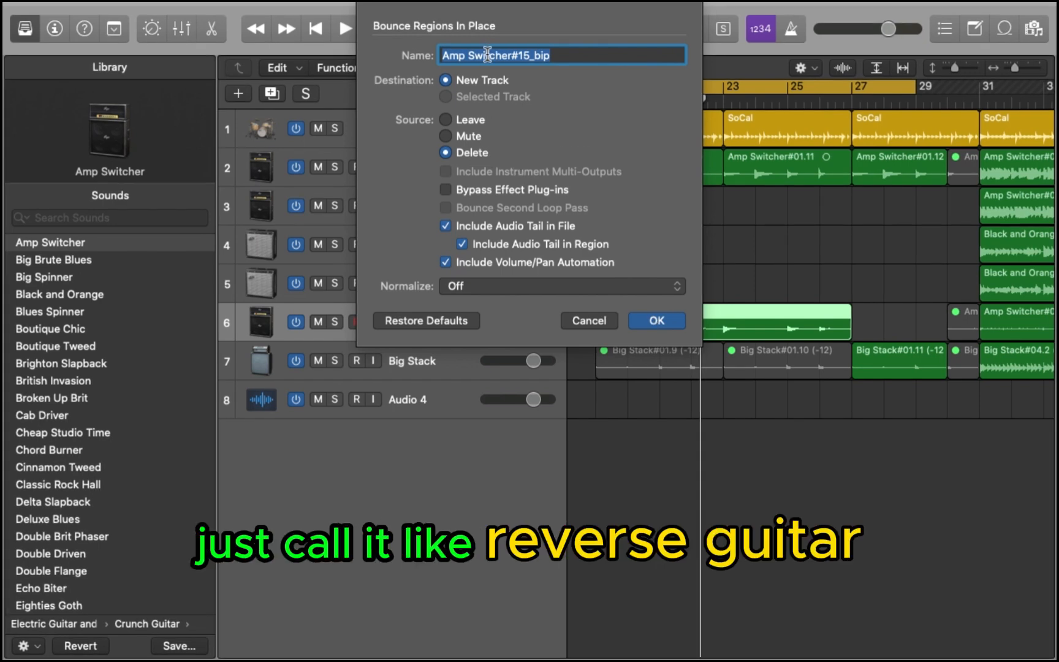
type("REVERS")
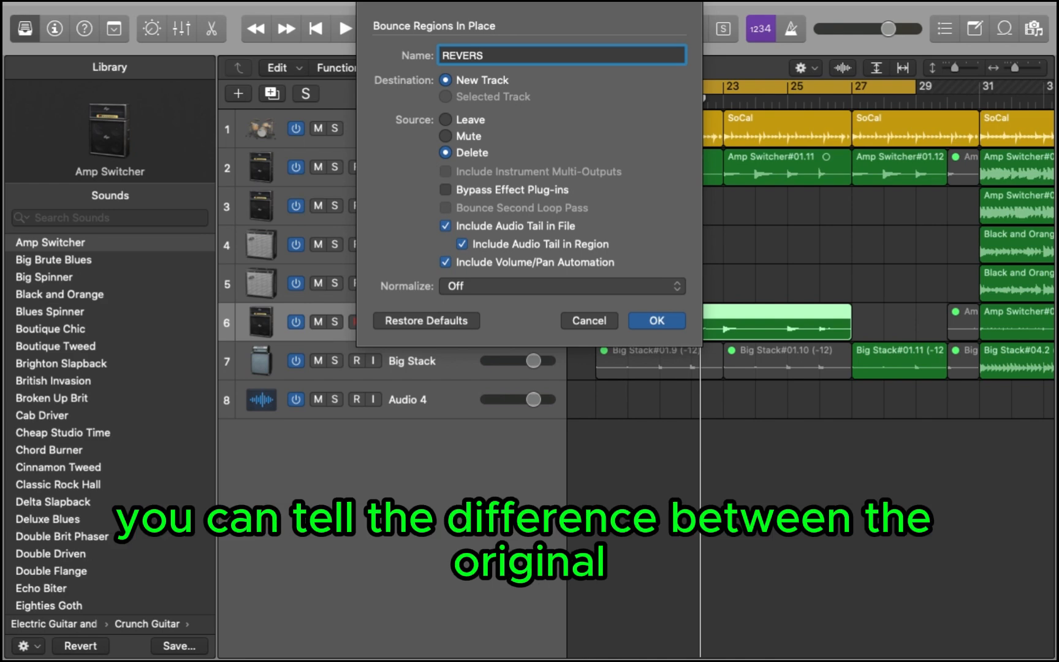
type("S")
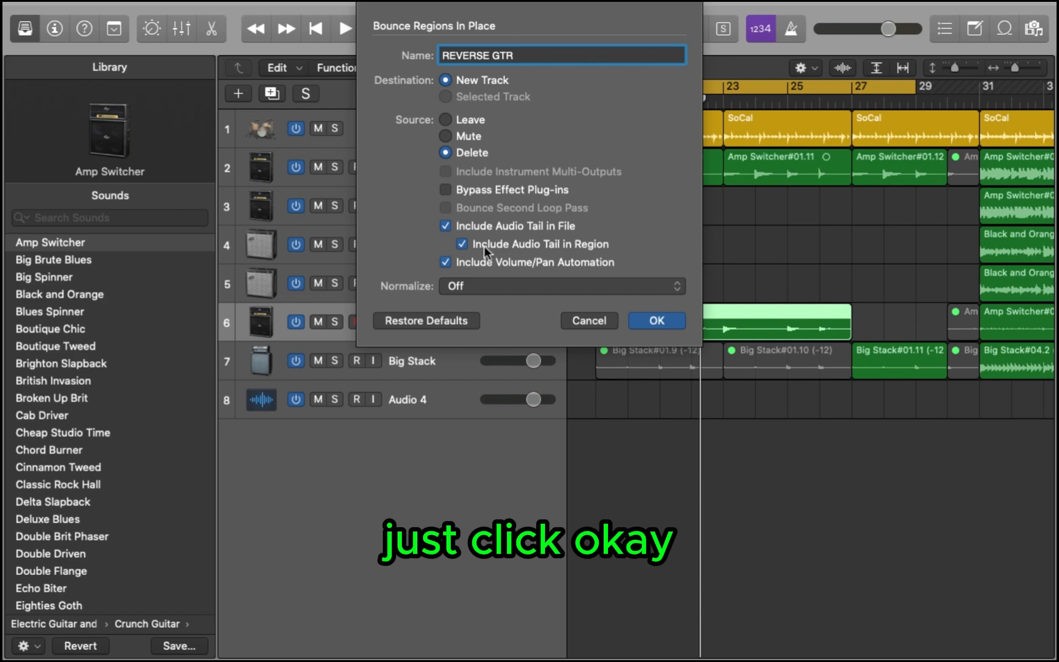
left_click(656, 319)
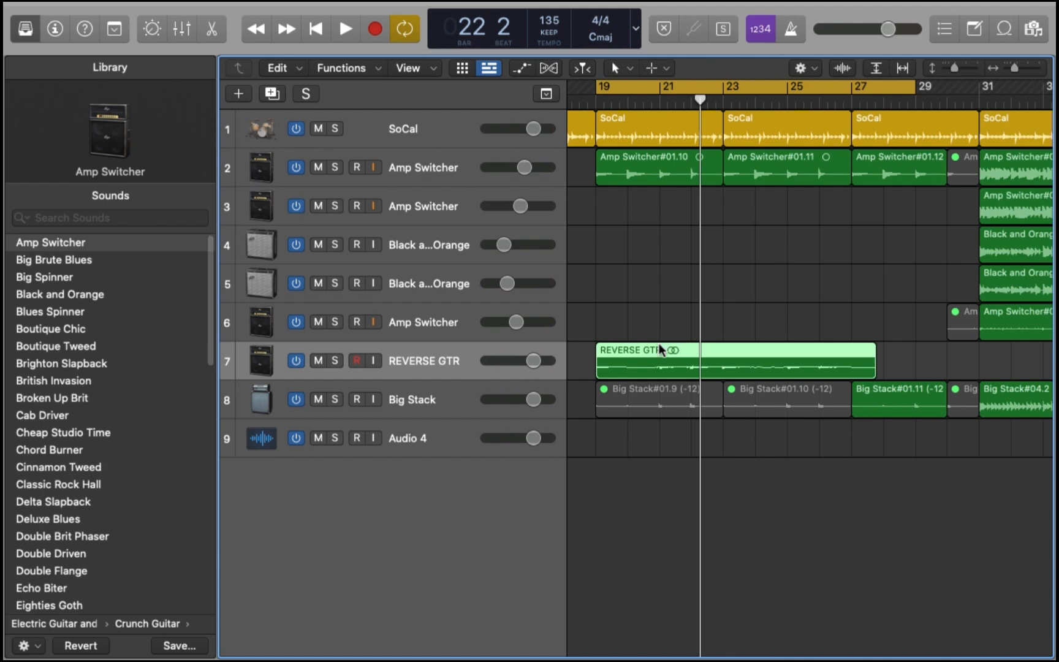
Reverse the audio file of the REVERSE GTR region and close the audio editor.
double_click(659, 352)
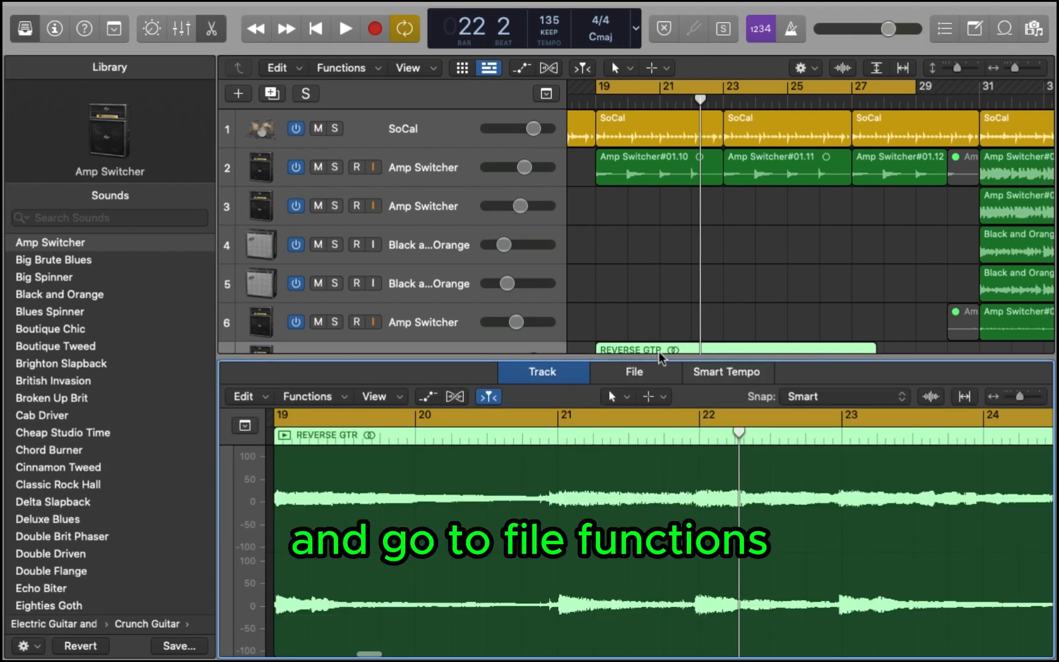
left_click(657, 378)
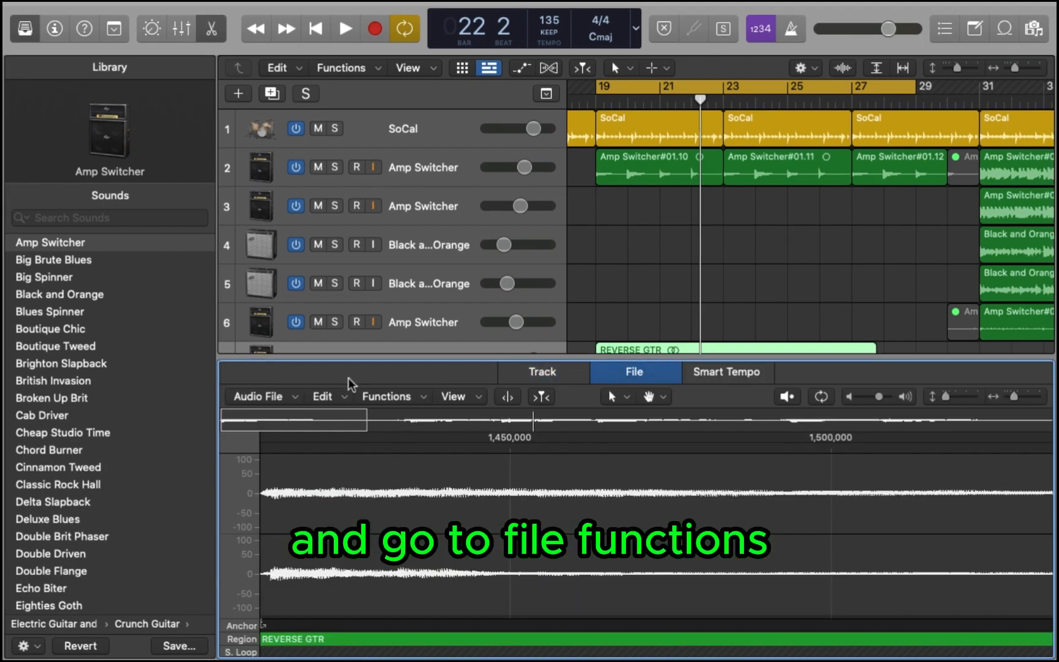
left_click(374, 396)
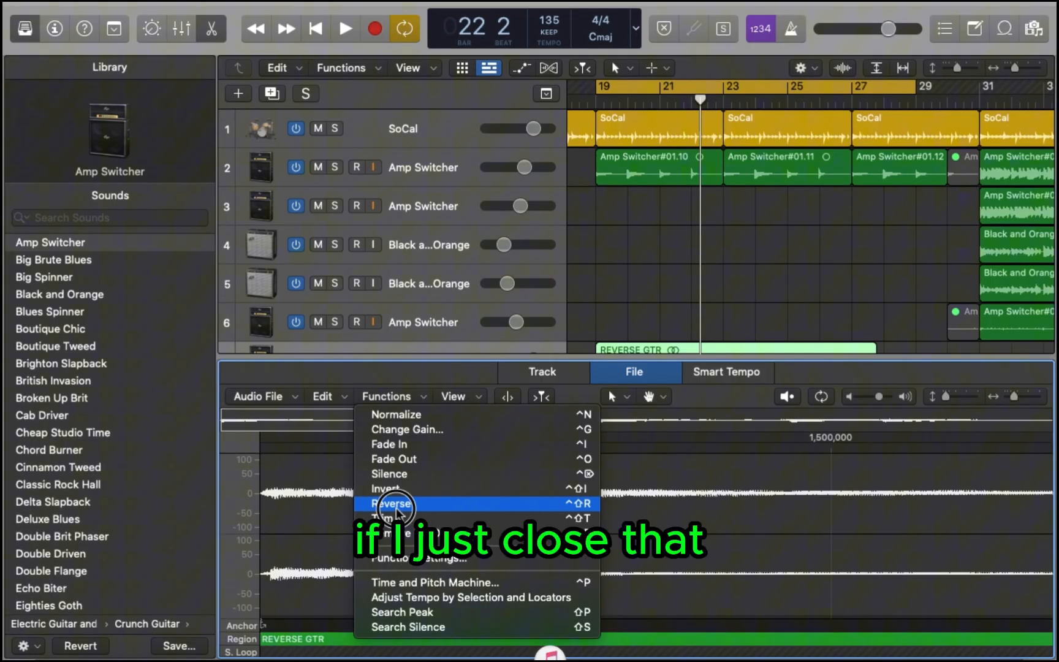
left_click(390, 503)
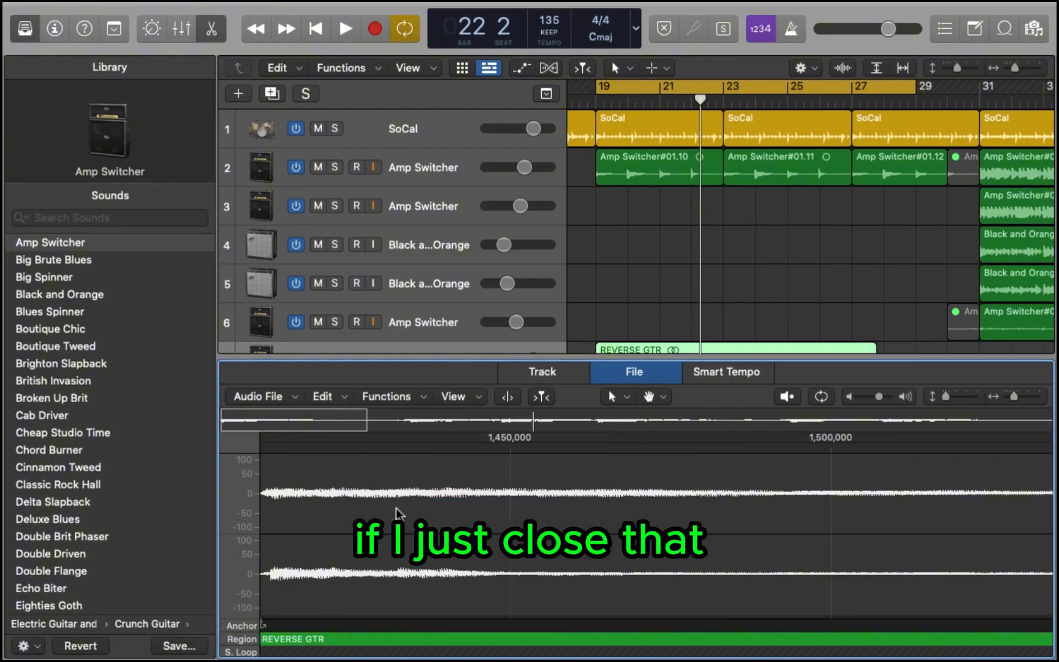
key("e")
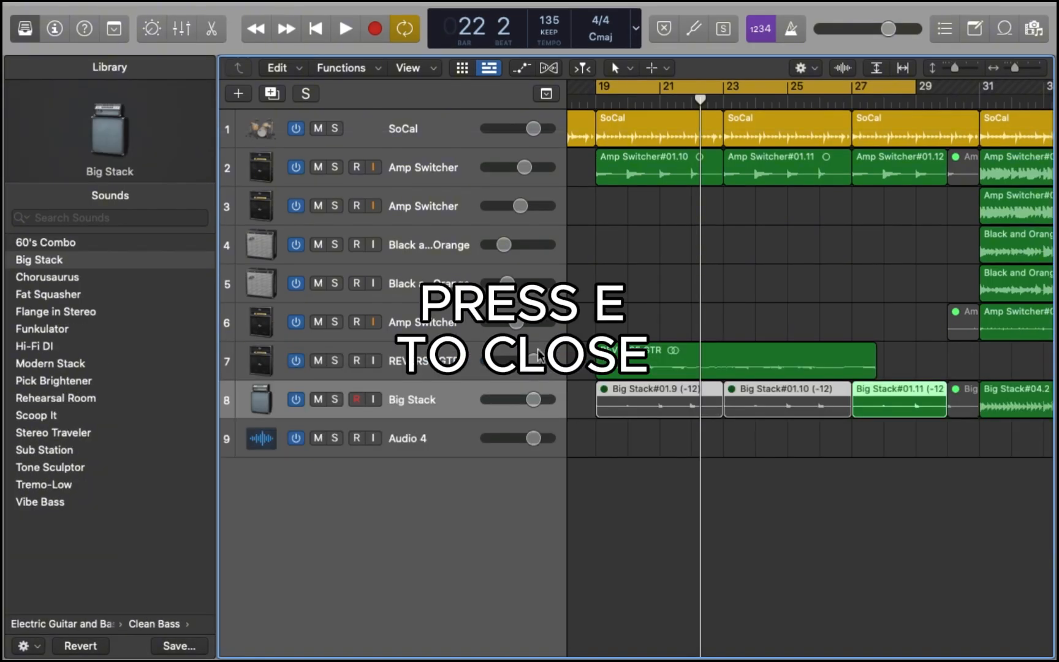
Play the REVERSE GTR track soloed to check the reversed guitar, and unsolo it.
left_click(335, 399)
left_click(337, 397)
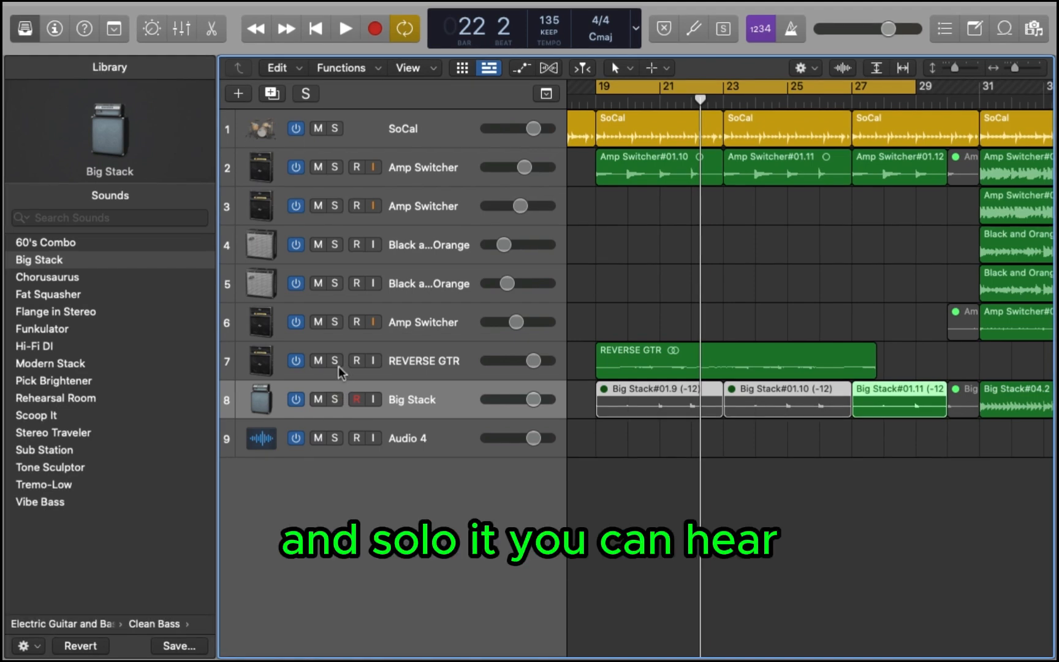
left_click(335, 361)
key("space")
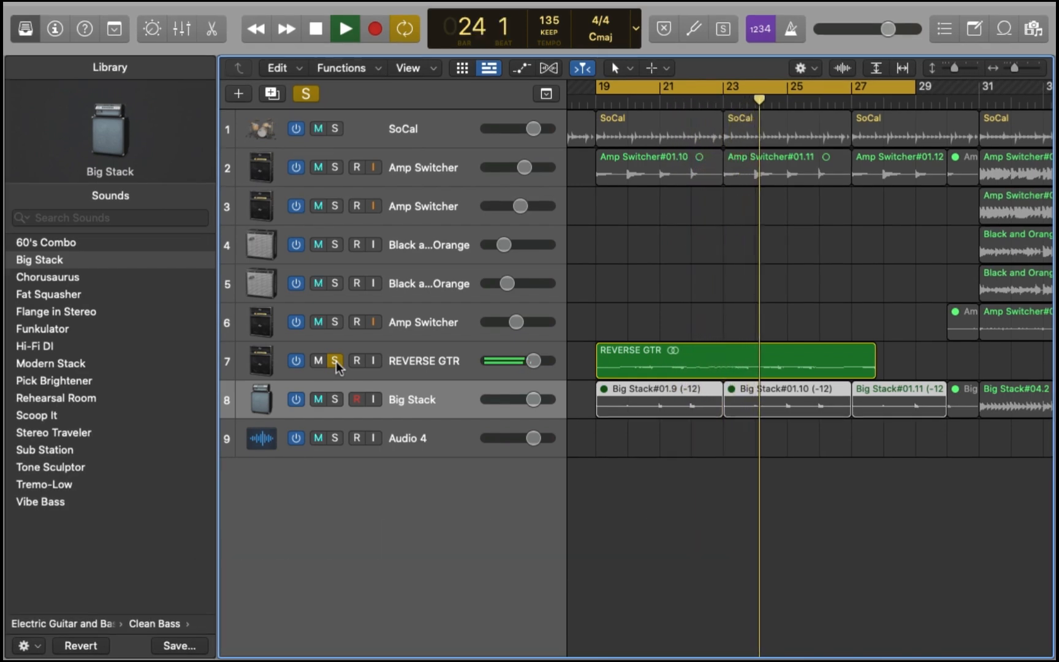
key("space")
left_click(336, 360)
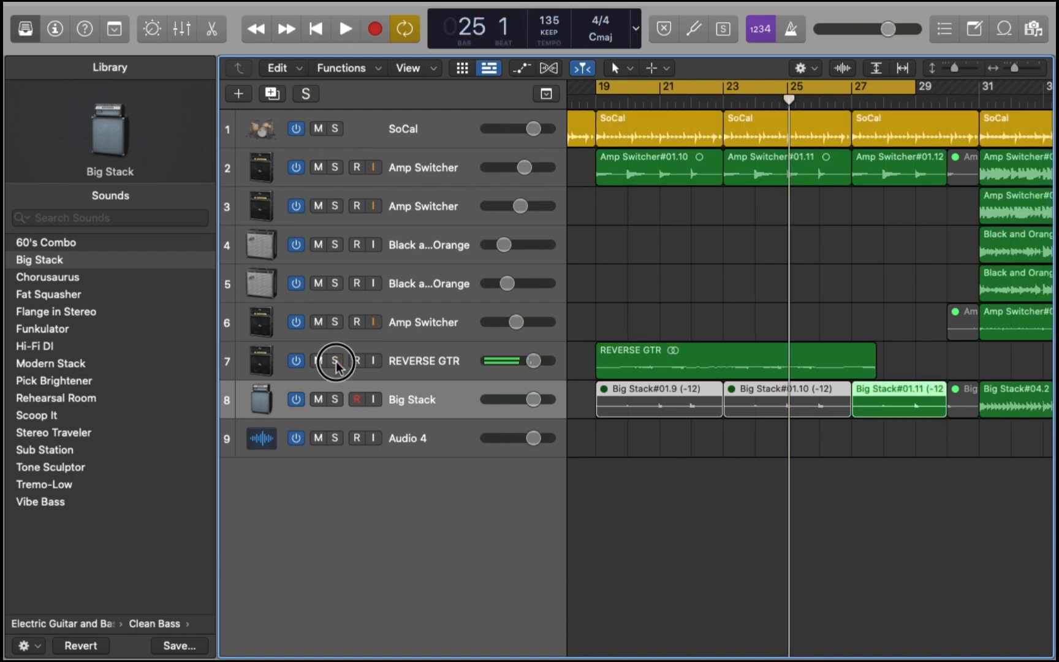
Play the reversed guitar with the full mix, and move the cycle range to bars 27 to 37.
key("space")
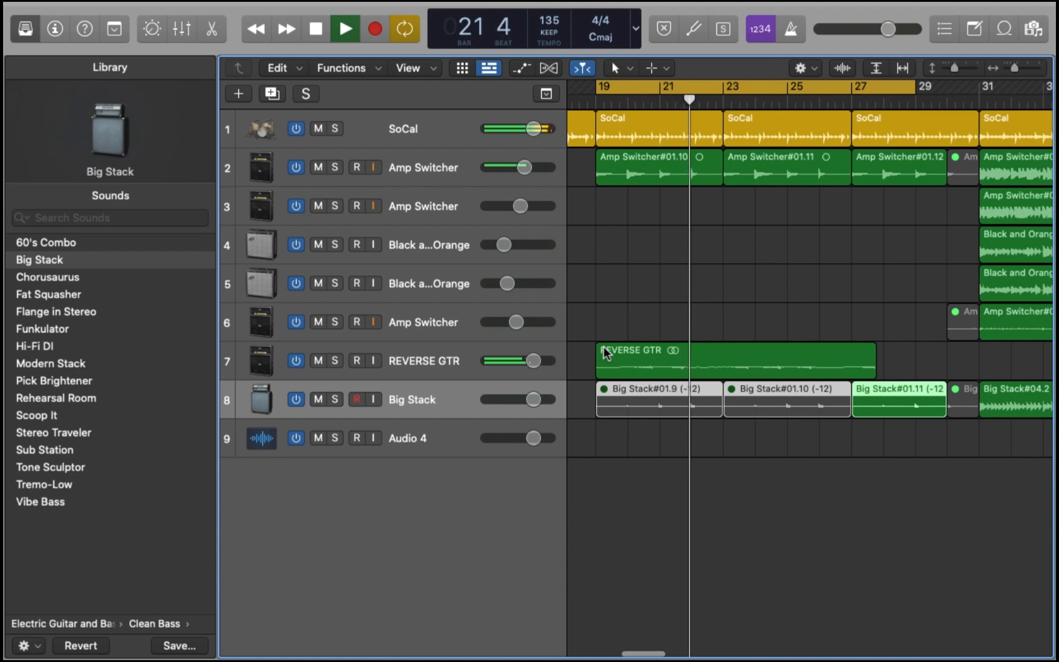
scroll(749, 310, "down", 6)
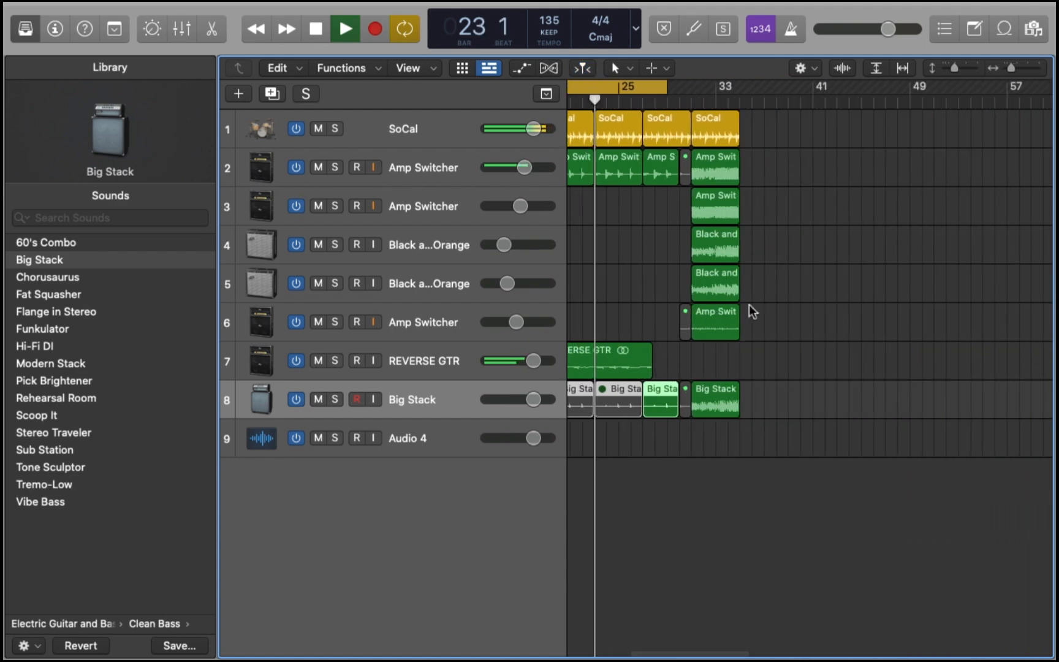
scroll(749, 303, "up", 3)
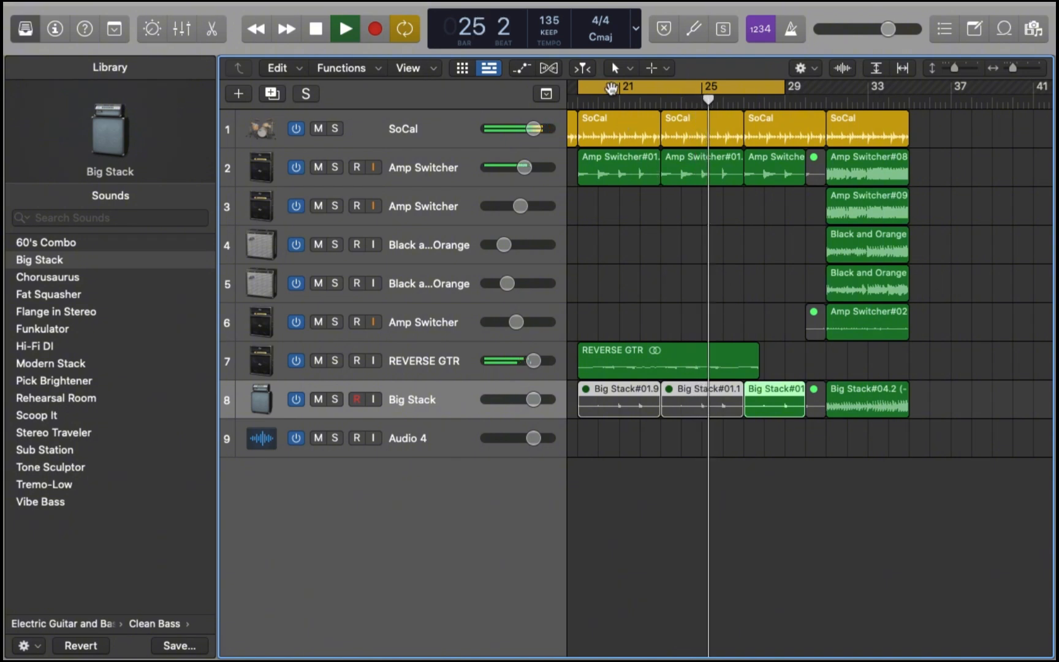
left_click_drag(611, 86, 777, 86)
key("space")
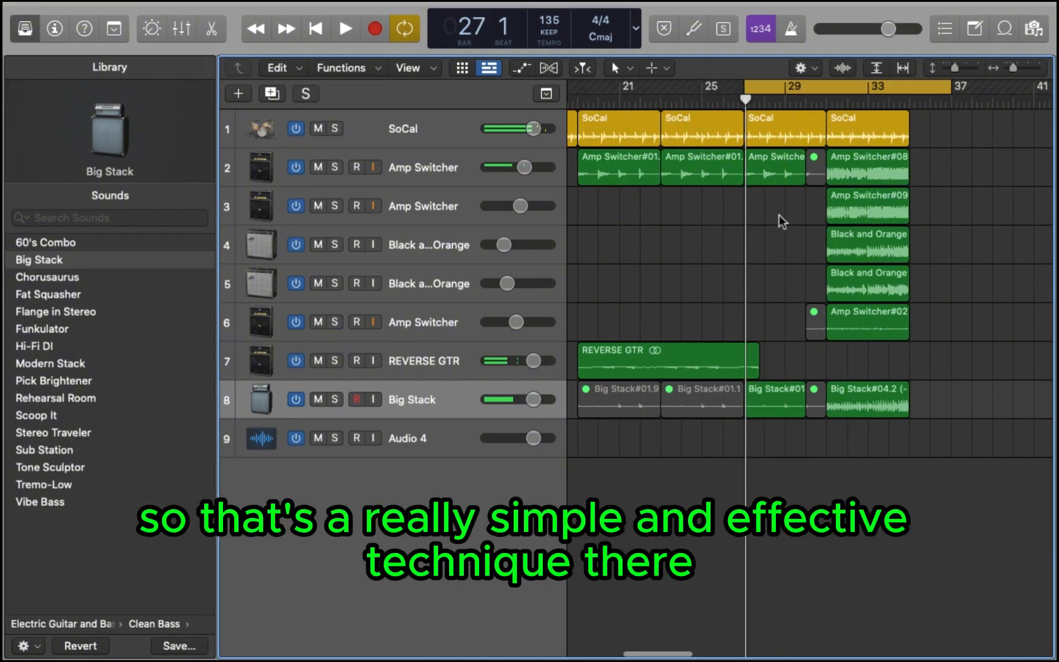
Delete the guitar and bass regions between bars 27 and 31 on tracks 2, 6 and 8, keeping the drums.
left_click(774, 175)
key("Delete")
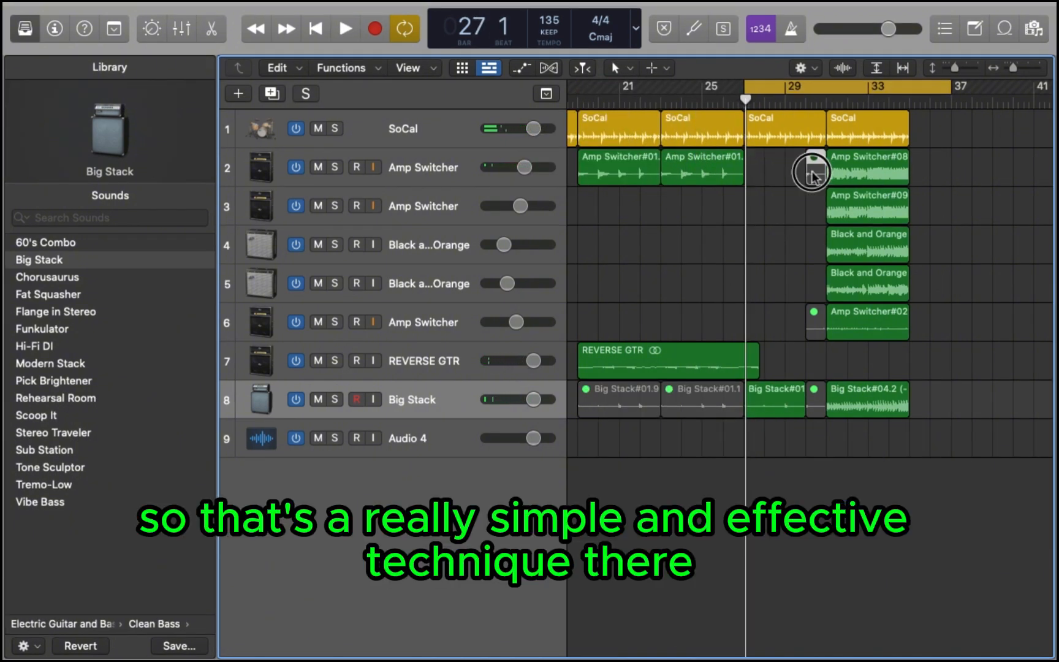
key("Delete")
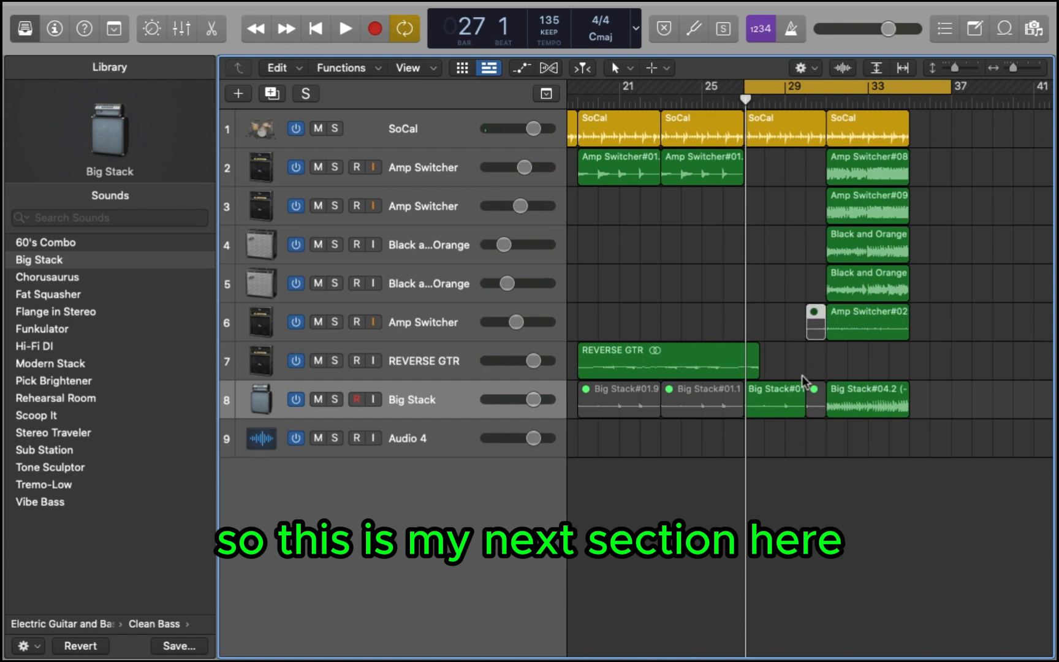
key("Delete")
key("Delete")
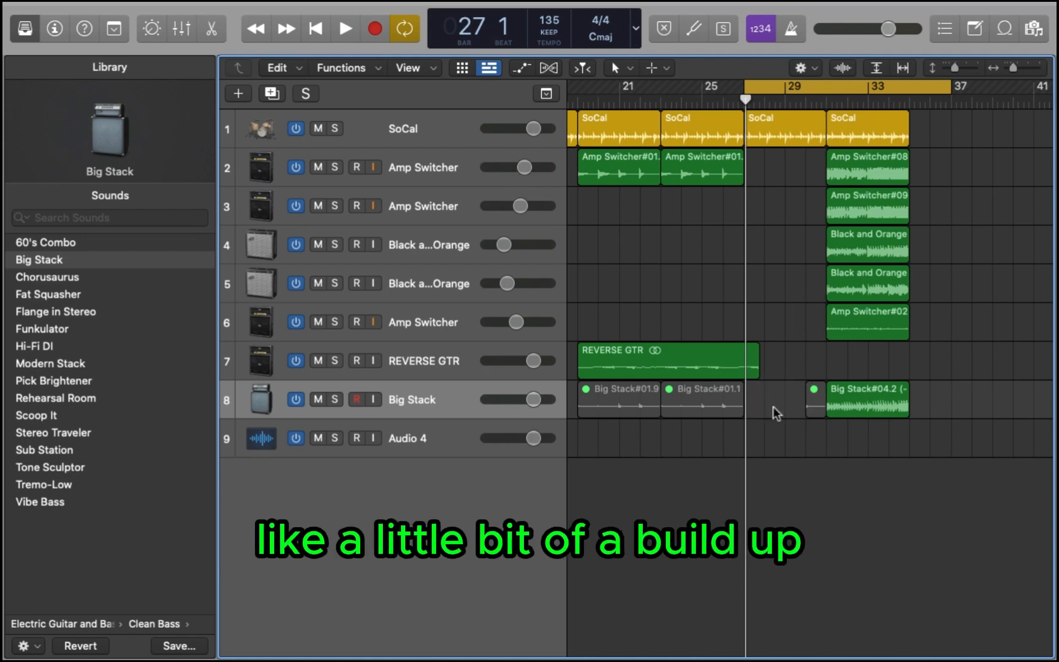
left_click(815, 398)
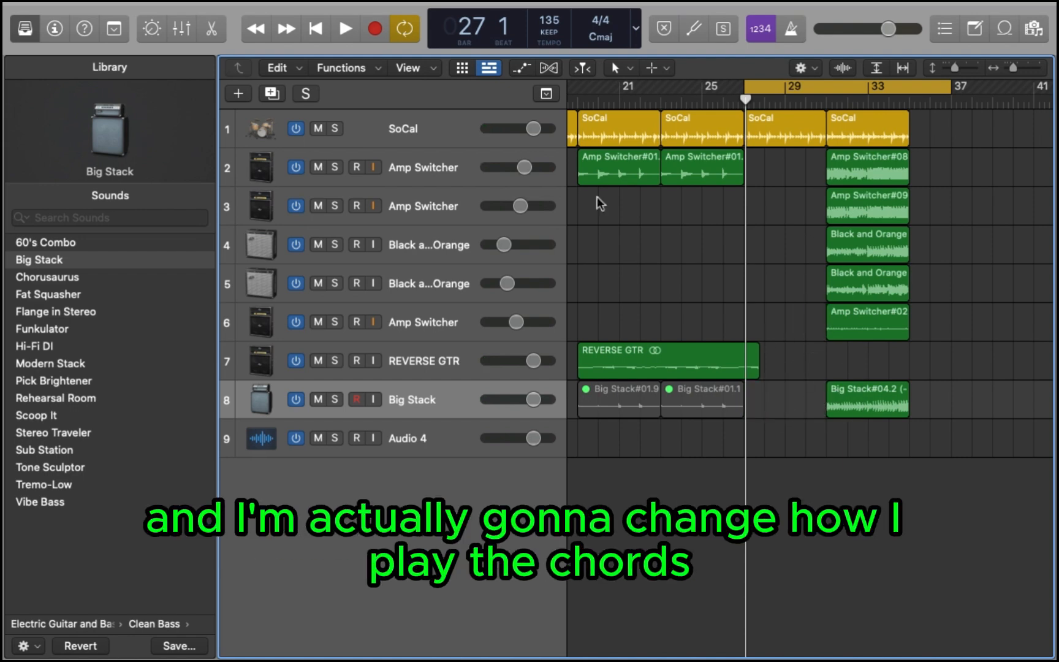
Record a palm-muted eighth-note guitar part on Amp Switcher track 2 from bar 27 and extend its region end to bar 31.
left_click(429, 176)
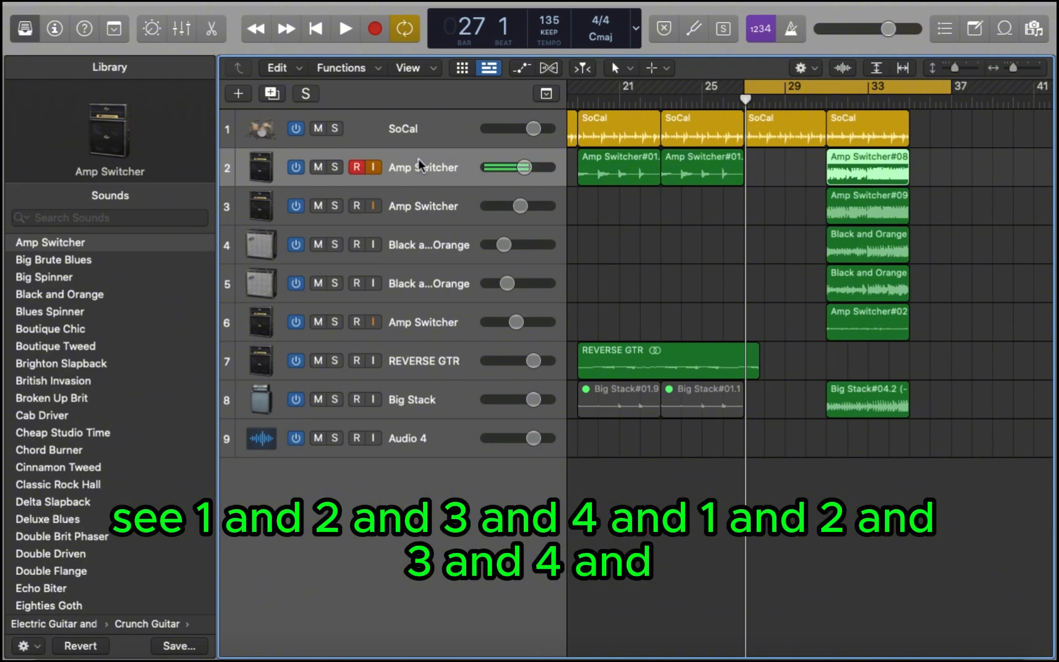
key("r")
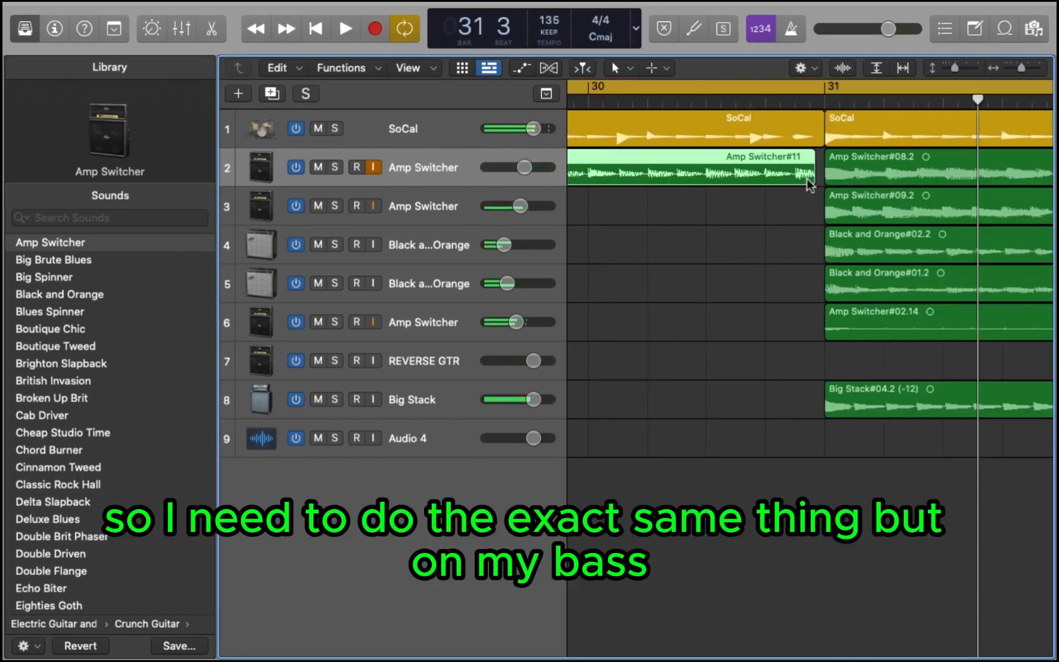
left_click_drag(807, 179, 817, 184)
scroll(731, 244, "left", 5)
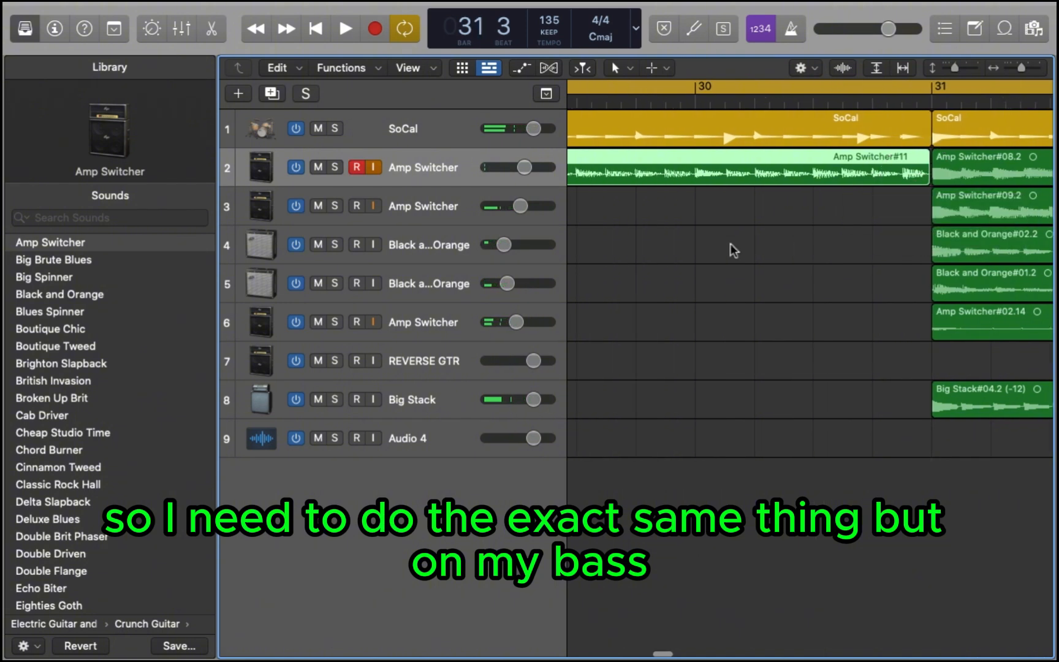
Arm the Big Stack bass track for recording with input monitoring, and shorten the cycle range to end at bar 31.
key("super+Left")
key("super+Left")
left_click(434, 399)
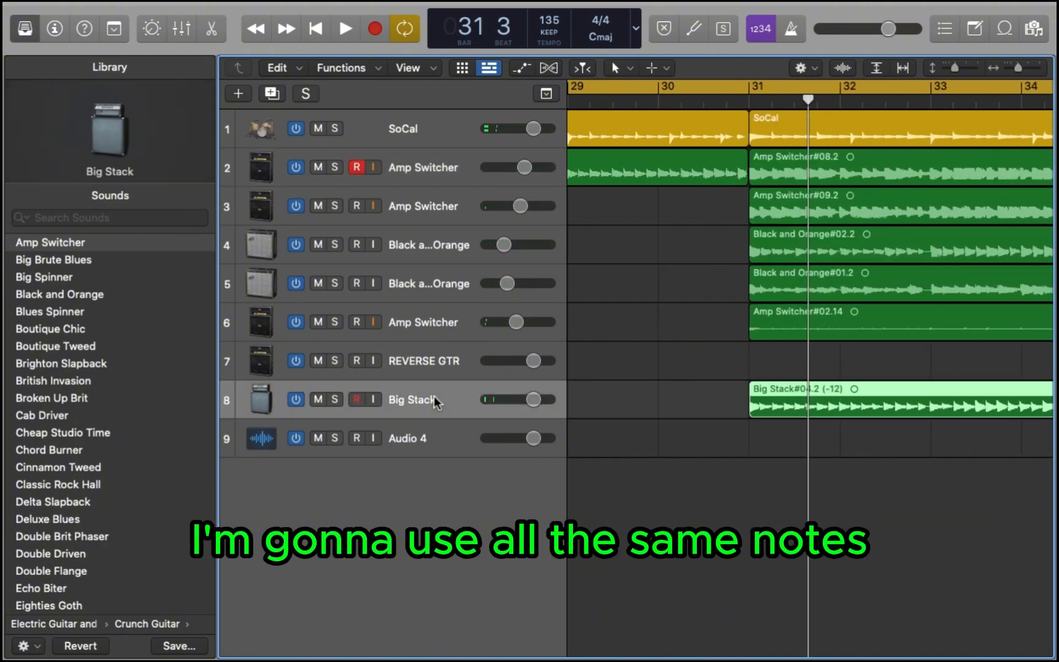
left_click(372, 399)
left_click(357, 399)
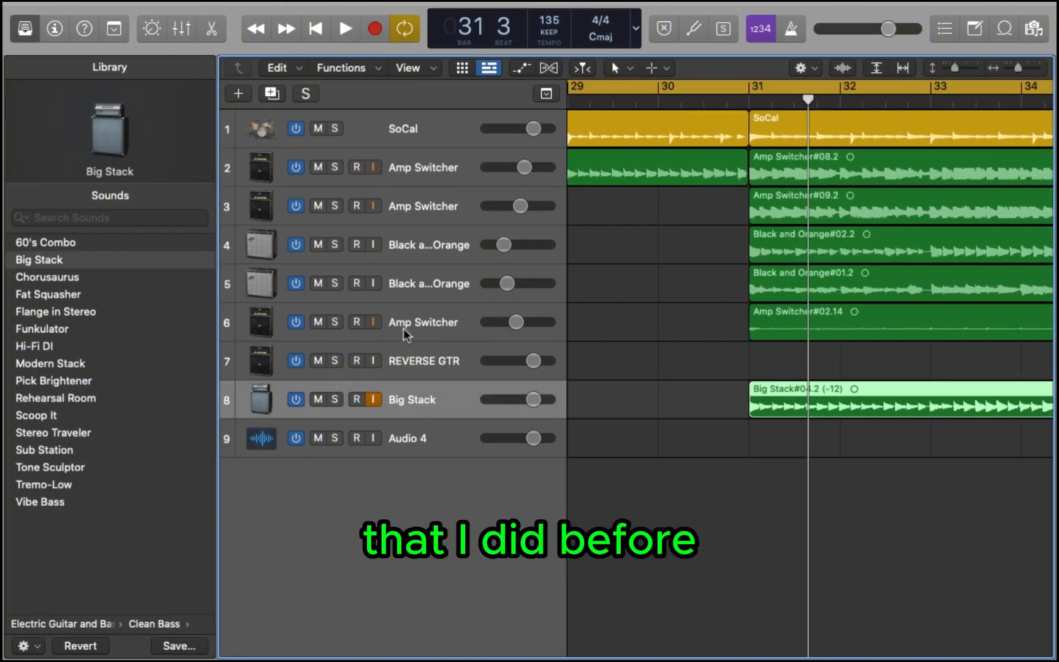
scroll(491, 381, "left", 5)
scroll(659, 282, "down", 5)
scroll(659, 282, "right", 3)
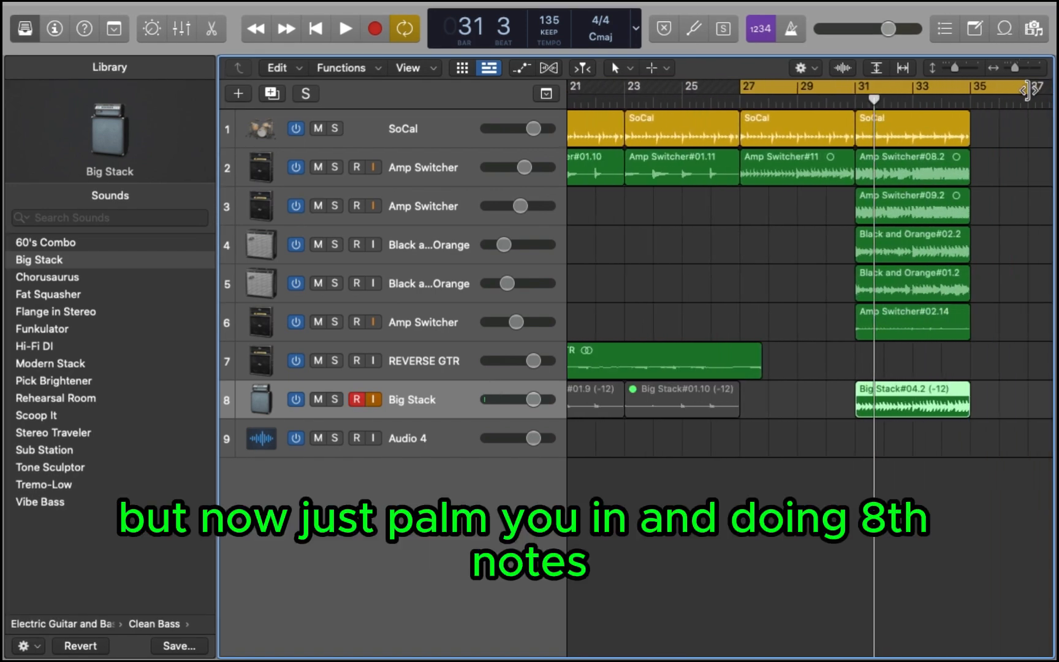
left_click_drag(1027, 90, 855, 102)
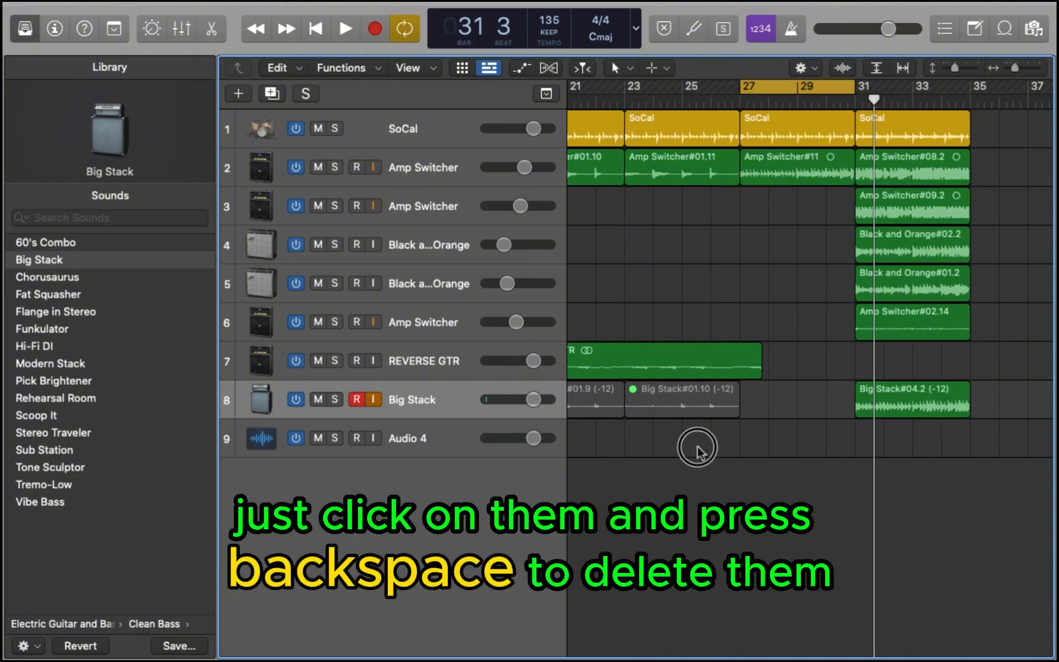
Delete the muted Big Stack regions before bar 27 and extend the cycle range to start at bar 26.
left_click_drag(693, 444, 619, 402)
key("BackSpace")
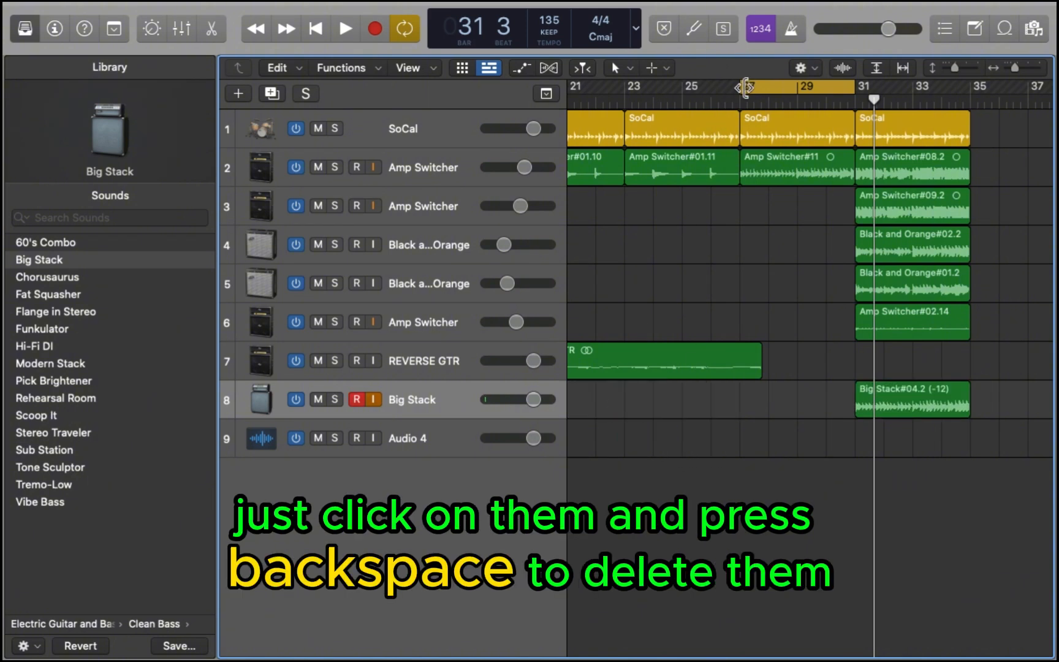
left_click_drag(745, 87, 717, 87)
Record the eighth-note bass part on the Big Stack track for bars 27 to 31 and transpose it down an octave (-12).
key("space")
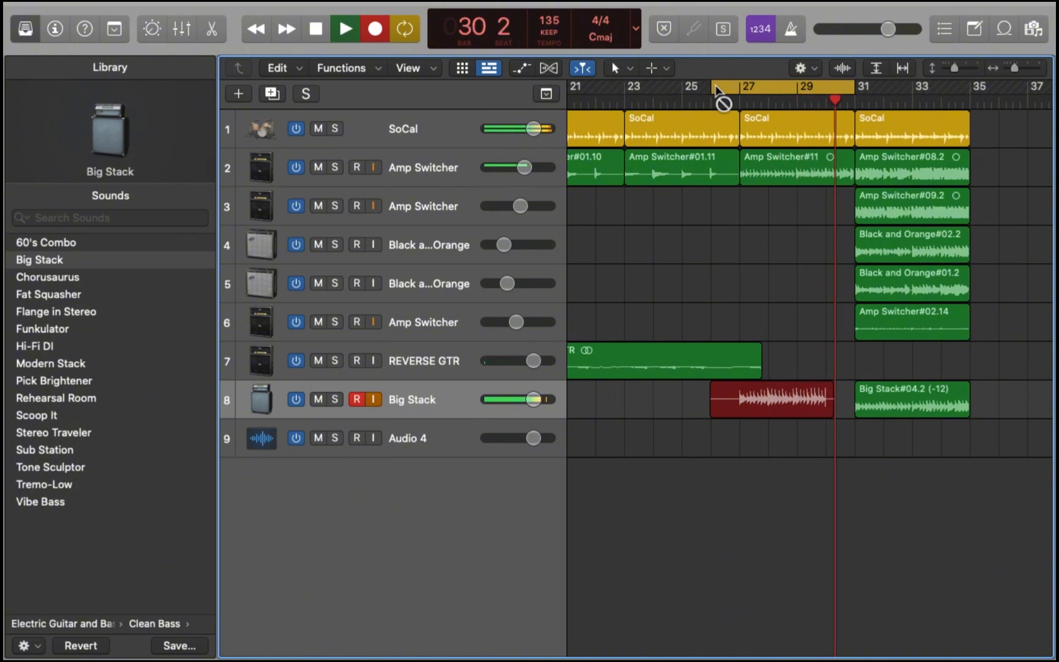
key("space")
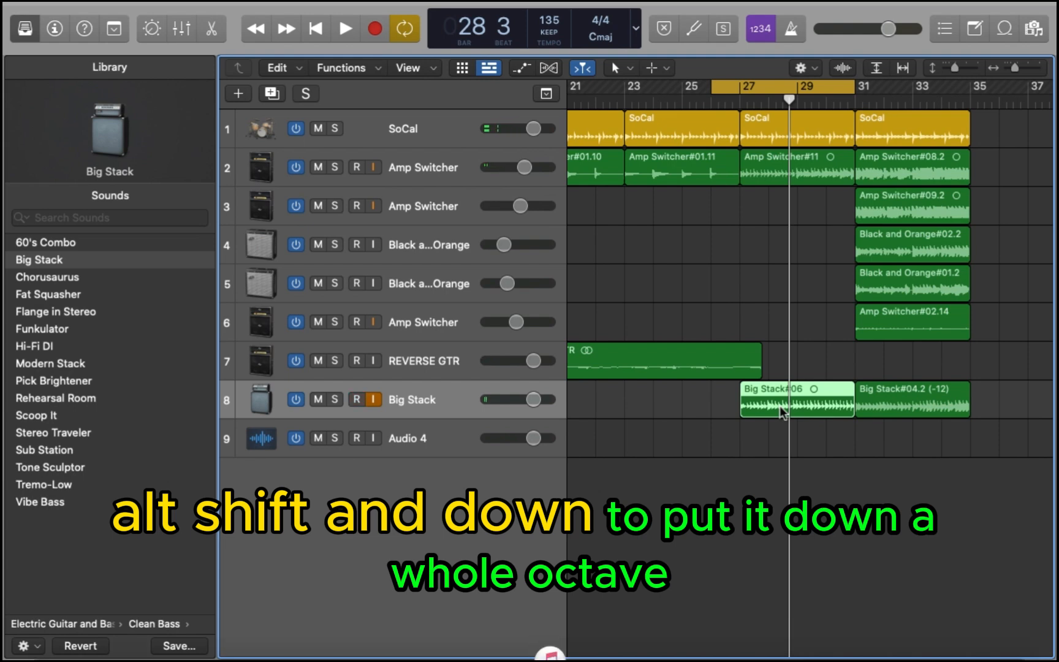
key("alt+shift+Down")
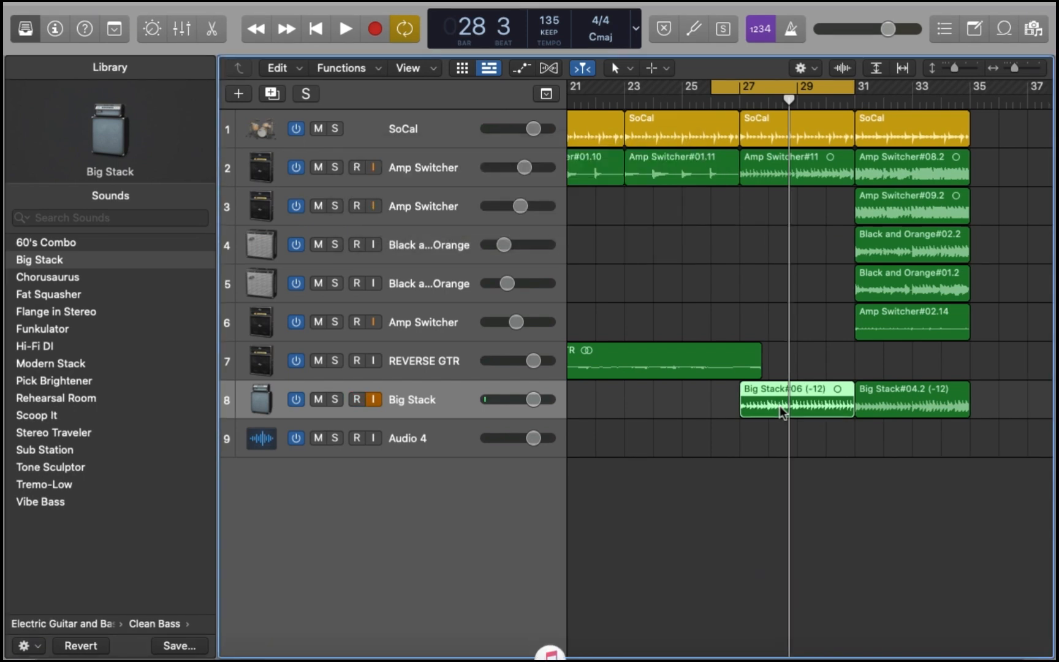
Play back bars 26 to 31 with the new guitar and bass parts, and save the project.
key("space")
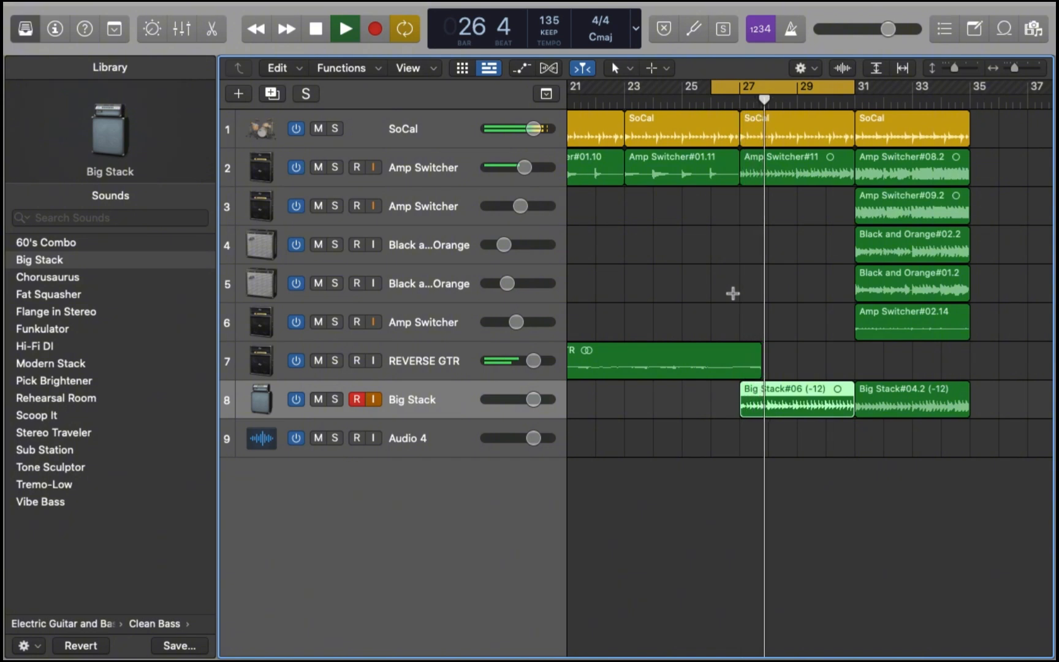
key("super+s")
scroll(732, 294, "up", 8)
scroll(733, 294, "down", 4)
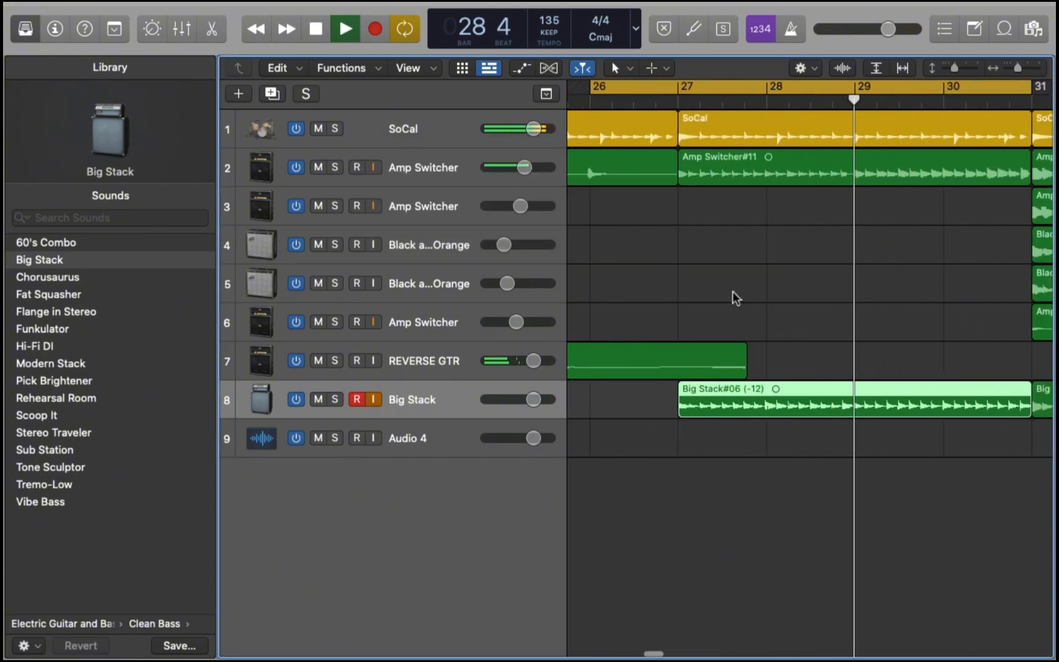
scroll(733, 286, "down", 4)
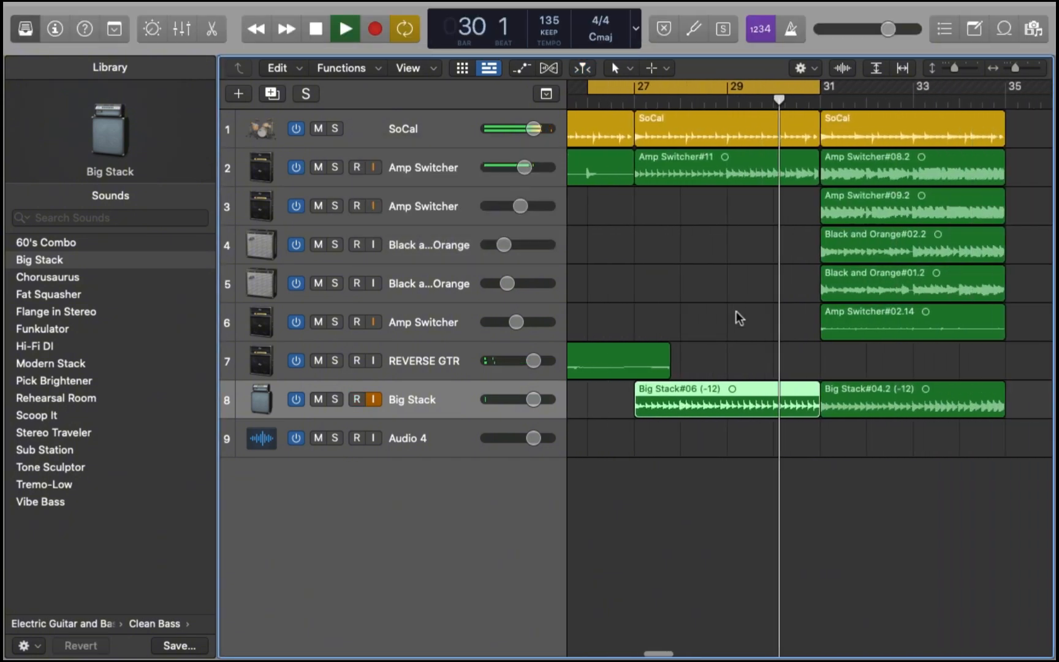
scroll(739, 335, "down", 3)
key("space")
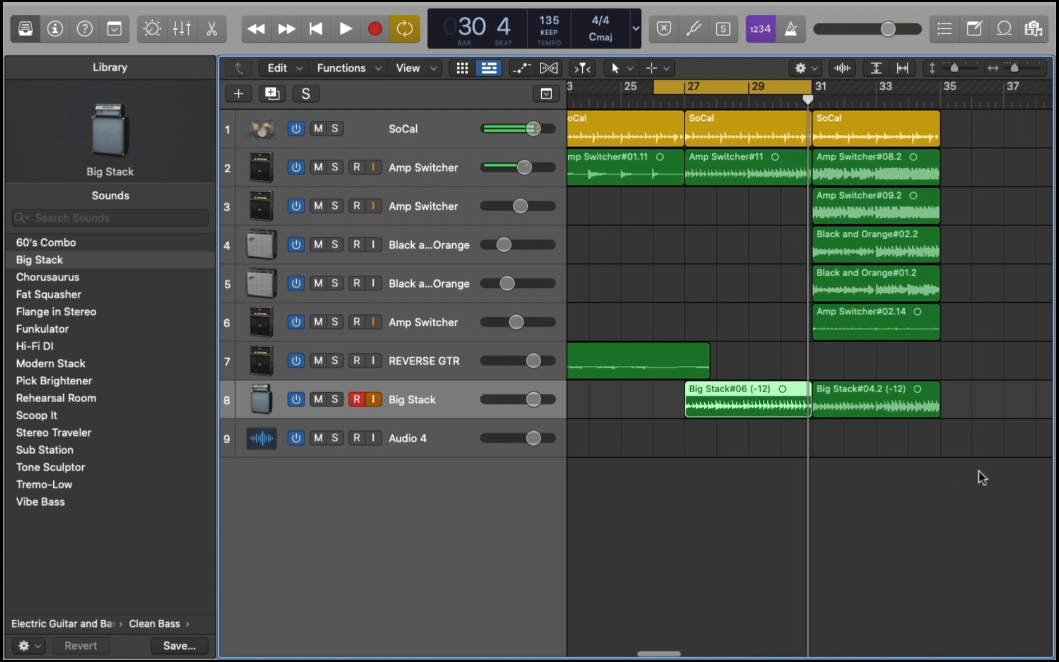
Move all regions of the closing section from bar 31 to bar 37, and copy the bar 27 drum, guitar and bass regions to bar 31.
left_click_drag(978, 472, 836, 142)
scroll(837, 142, "down", 2)
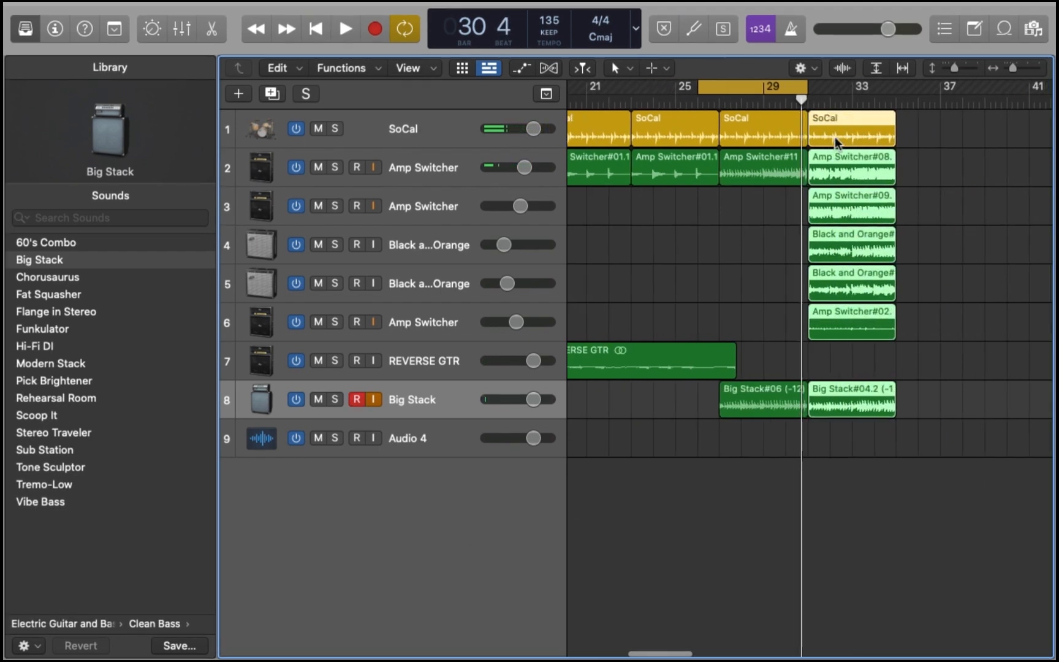
scroll(836, 142, "right", 3)
left_click_drag(773, 136, 899, 130)
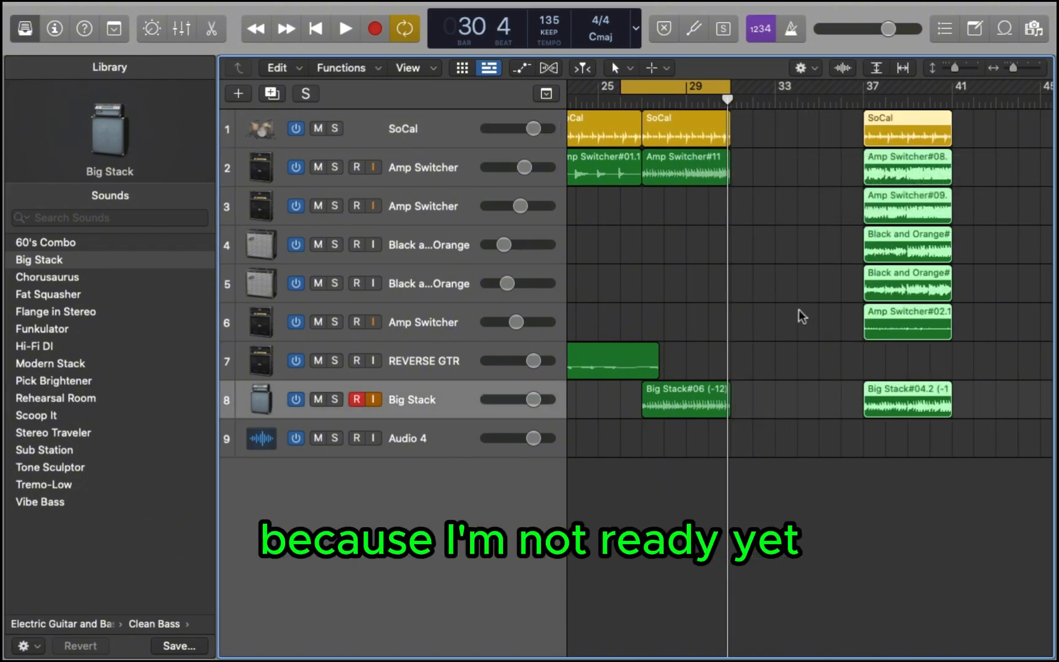
left_click_drag(792, 416, 747, 123)
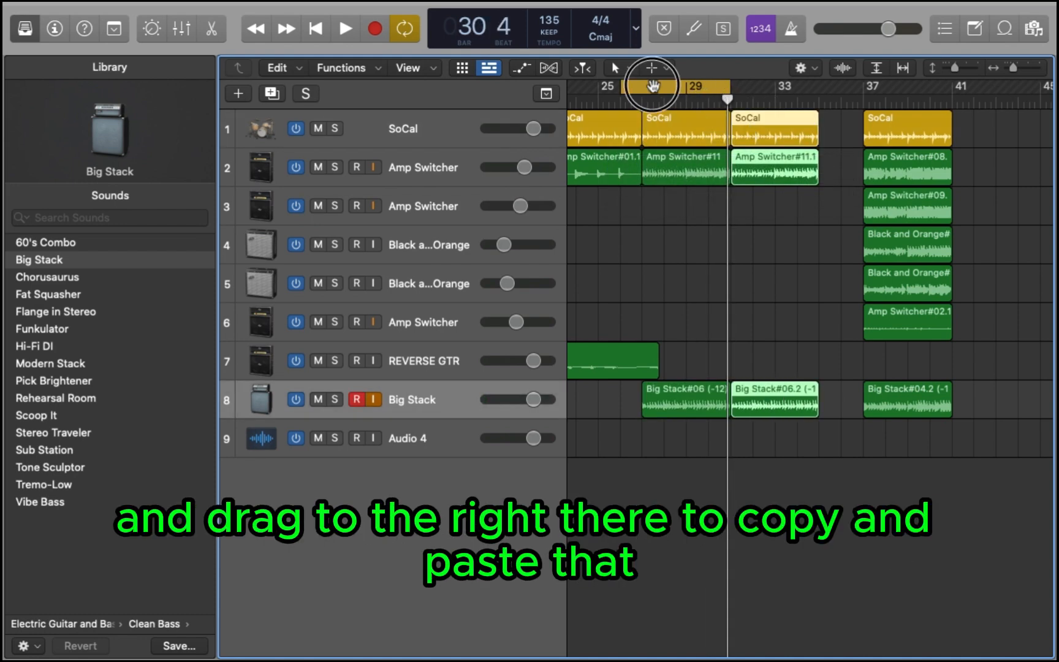
Move the cycle range to bars 31 to 36 and play back the copied drum, guitar and bass regions.
left_click_drag(653, 86, 757, 90)
key("space")
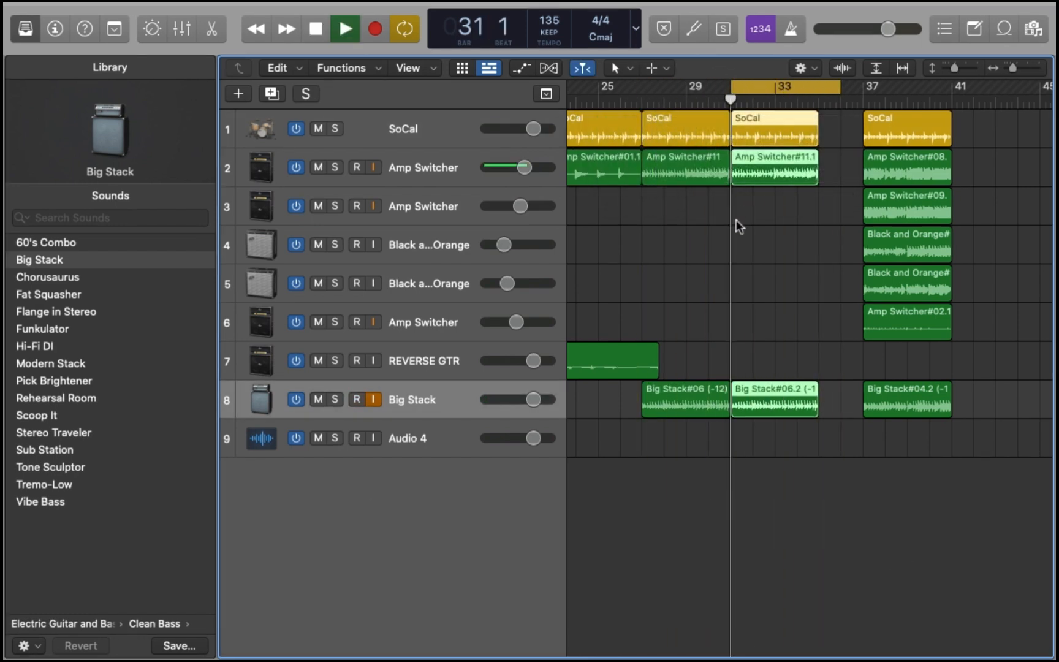
key("super+Right")
key("super+Right")
key("super+Right")
key("super+Right")
key("super+Right")
key("super+Right")
key("super+Right")
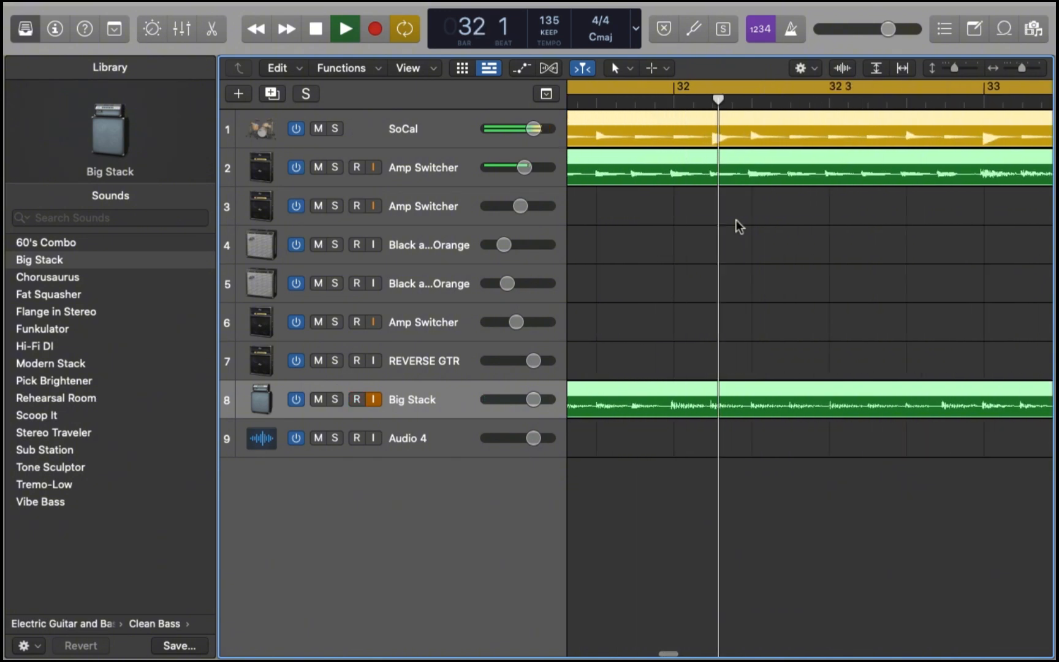
scroll(737, 219, "left", 10)
key("super+Right")
key("super+Right")
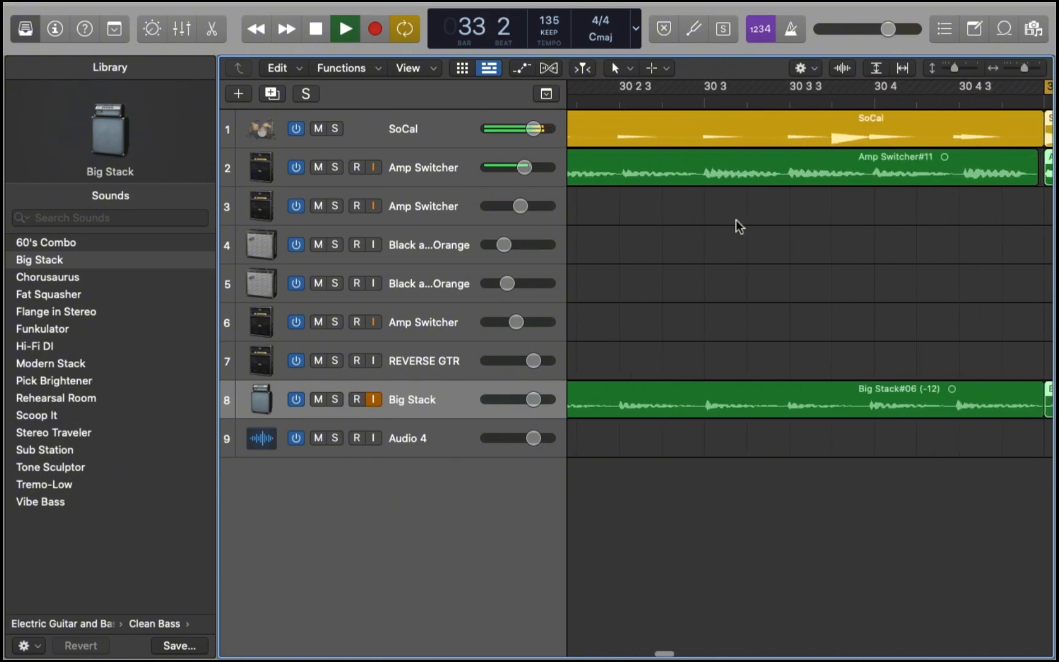
key("super+Left")
key("super+Left")
key("super+Left")
key("super+Left")
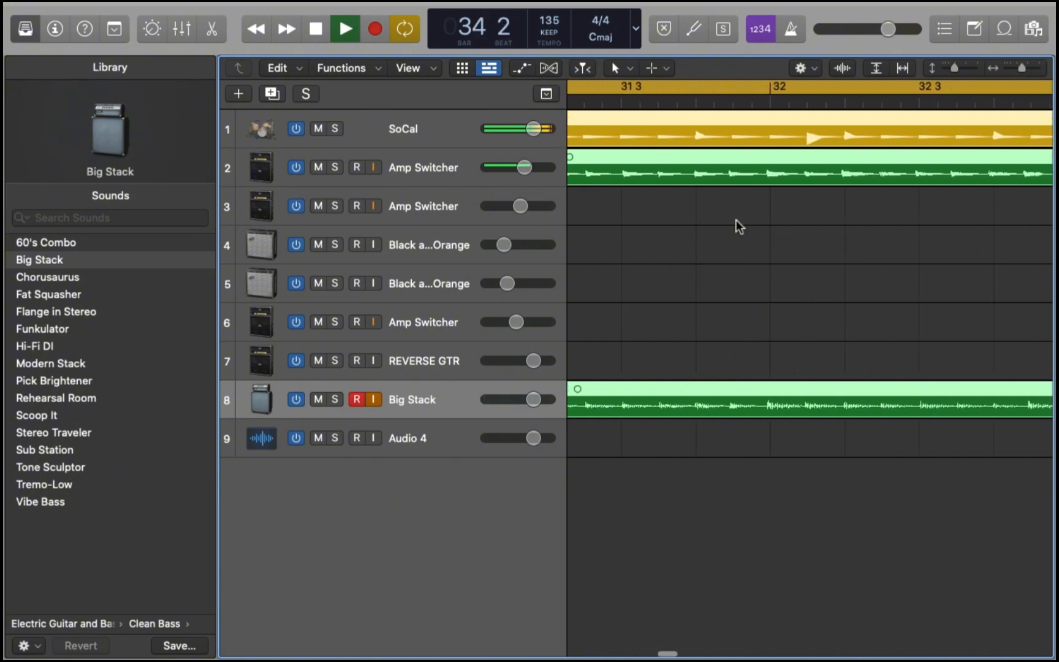
left_click(736, 220)
key("space")
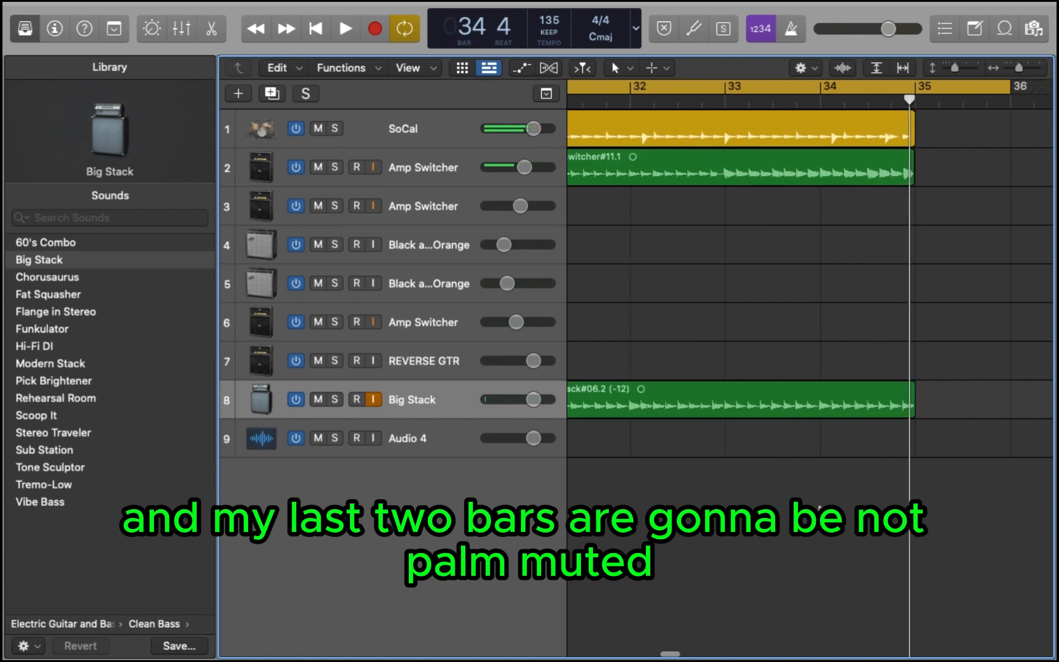
Shorten the copied guitar and bass regions at bar 31 on tracks 2 and 8 so they end at bar 34.
key("super+Left")
key("super+Left")
left_click_drag(861, 481, 775, 182)
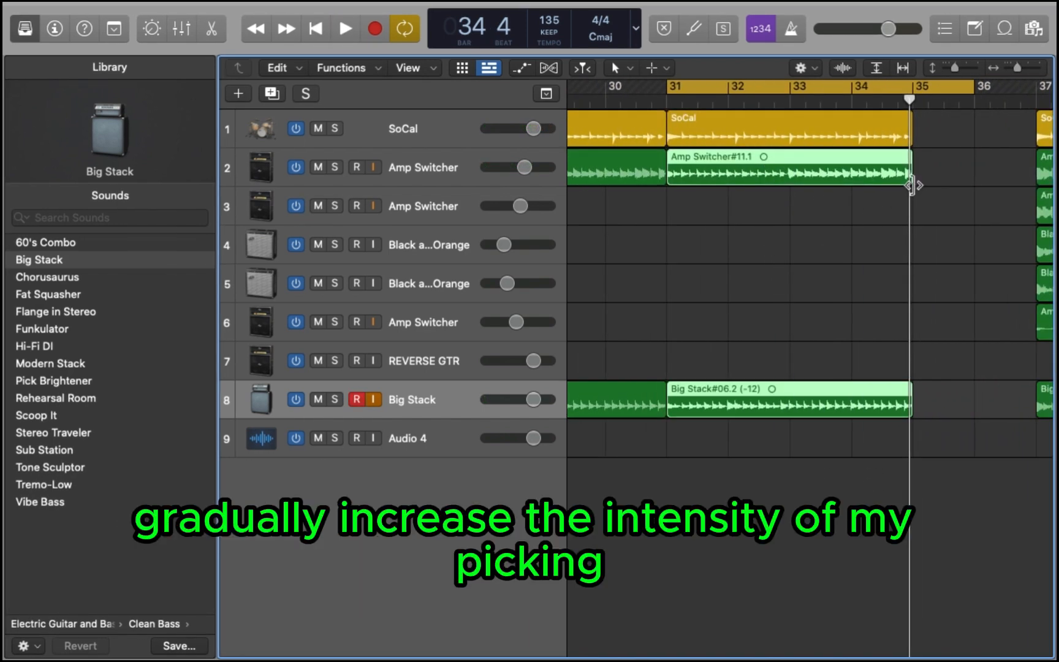
left_click_drag(911, 184, 850, 174)
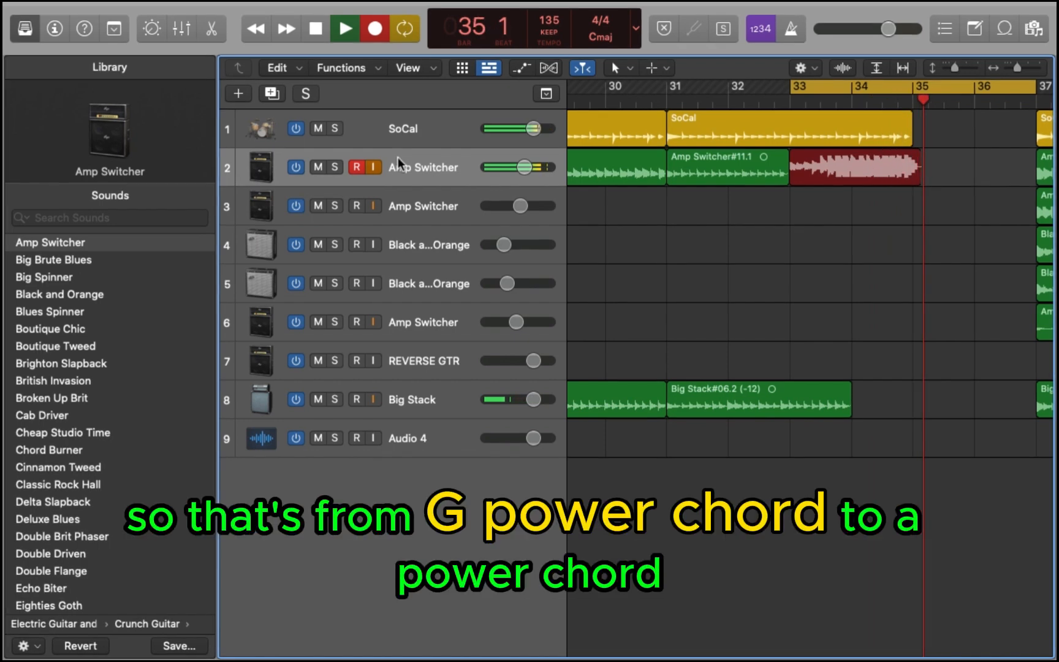
Finish recording the intensifying guitar part on track 2 from bar 33, and play it back from bar 31.
key("space")
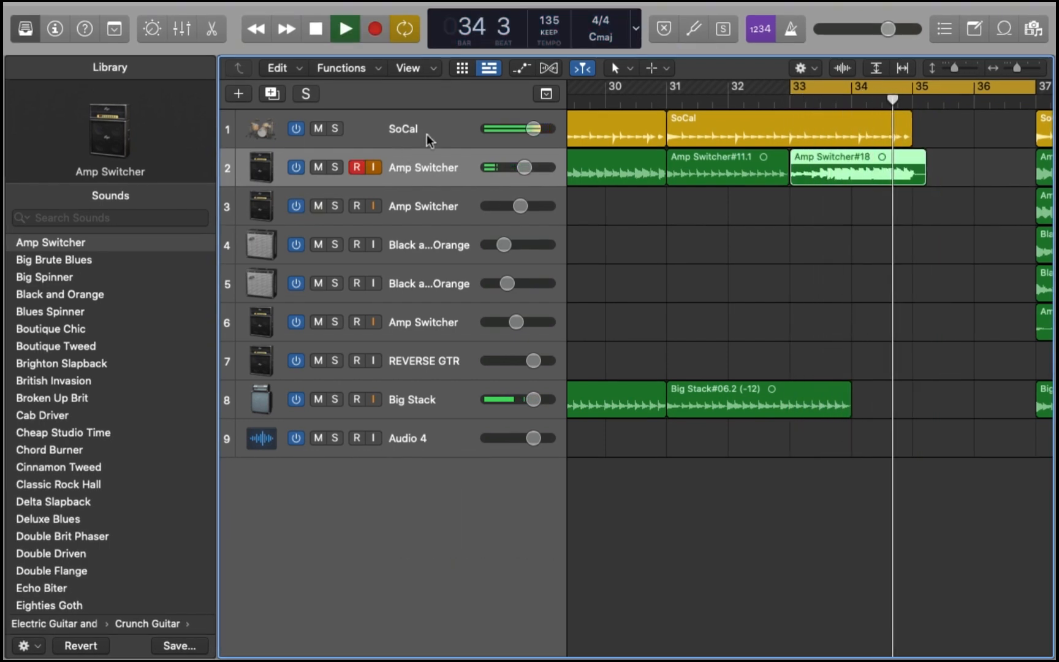
key("space")
double_click(705, 104)
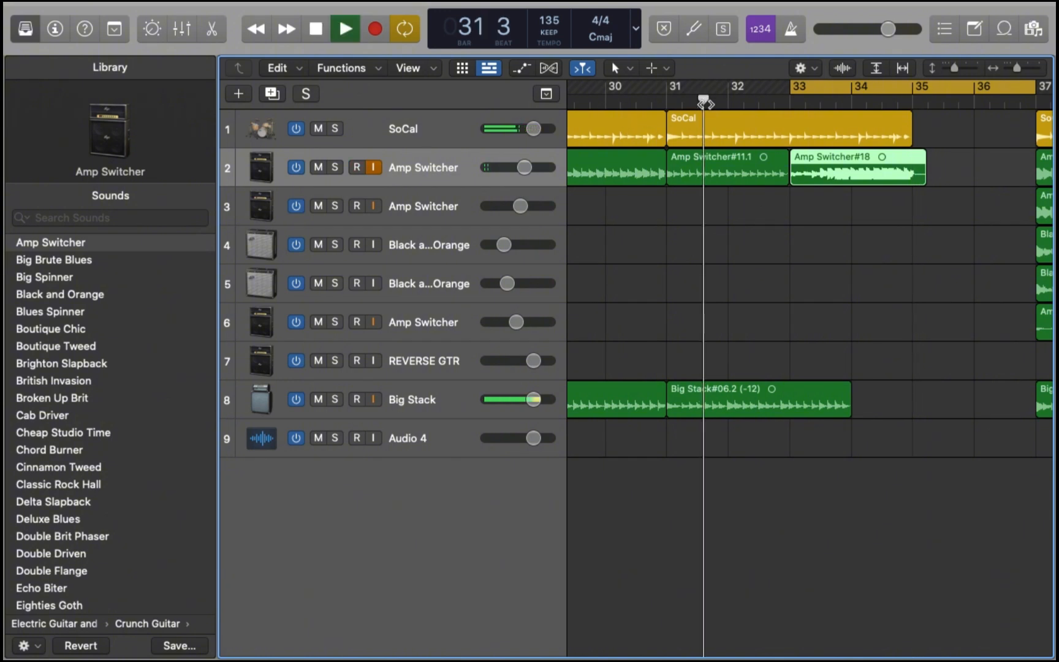
left_click(850, 412)
key("space")
Trim the copied bass region to end at bar 33 and record an intensifying bass part on Big Stack from bar 33.
left_click_drag(851, 412, 790, 403)
left_click(427, 404)
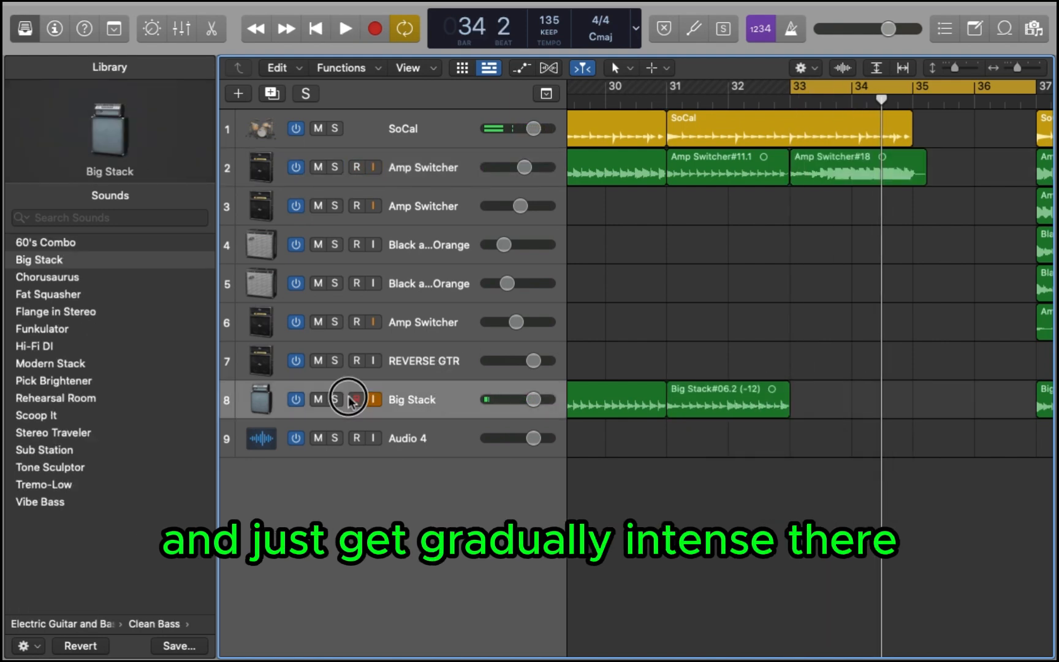
key("r")
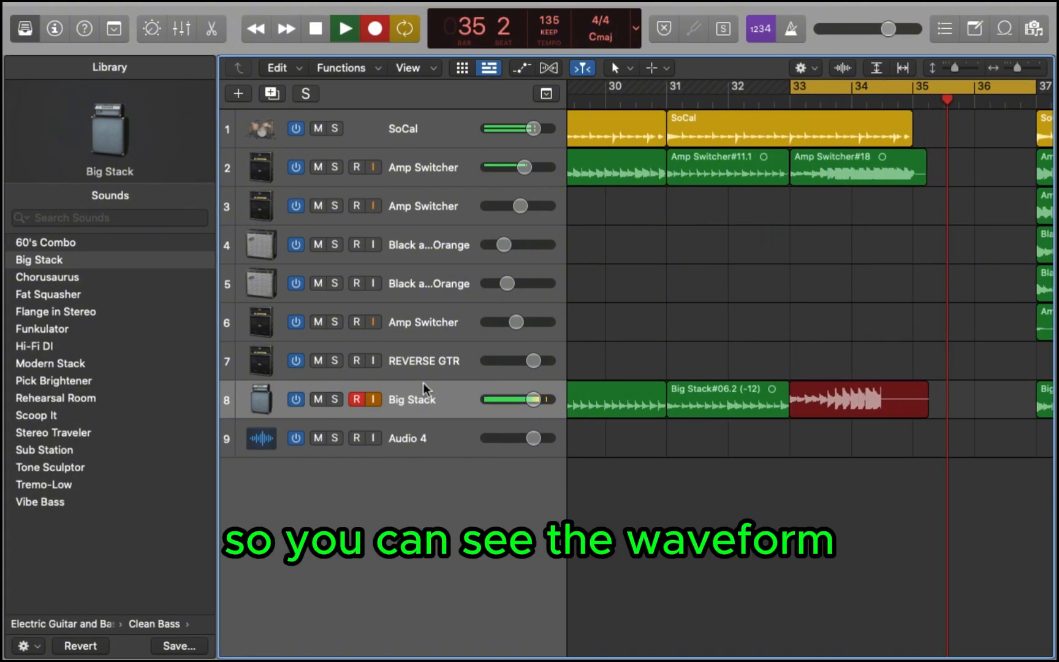
key("space")
Transpose the new bass region at bar 33 down an octave (-12) and play it with the mix.
key("space")
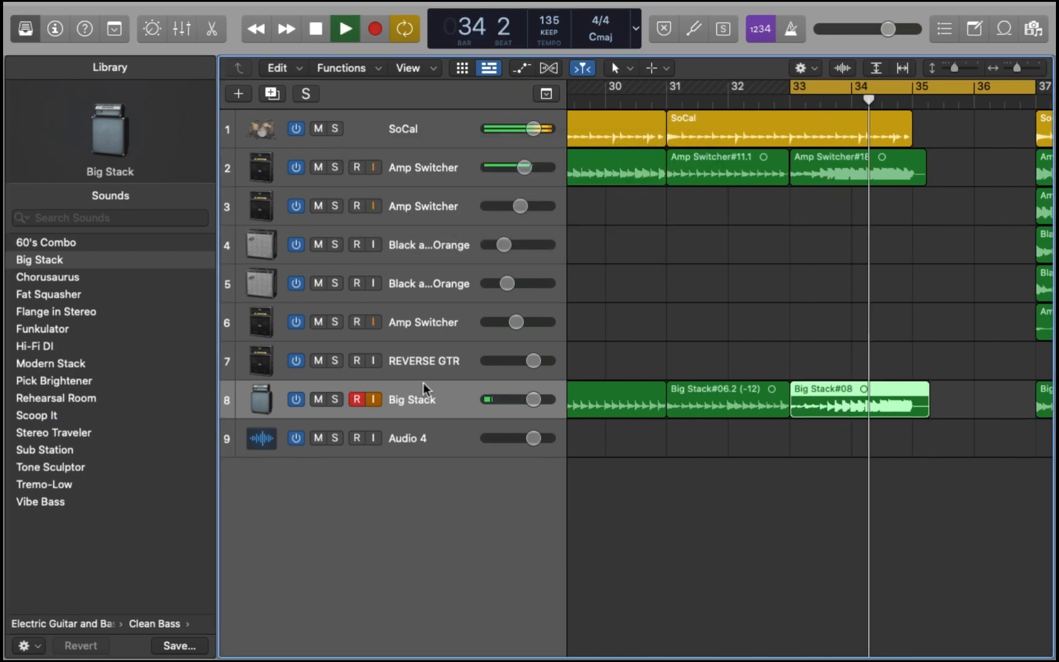
key("alt+shift+Down")
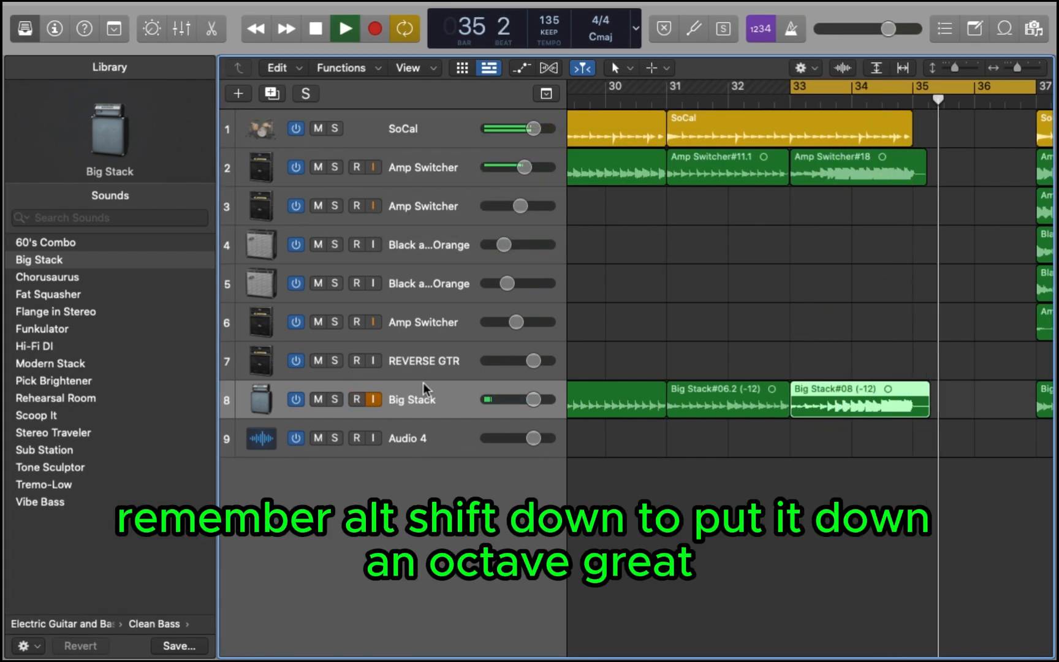
key("space")
key("space")
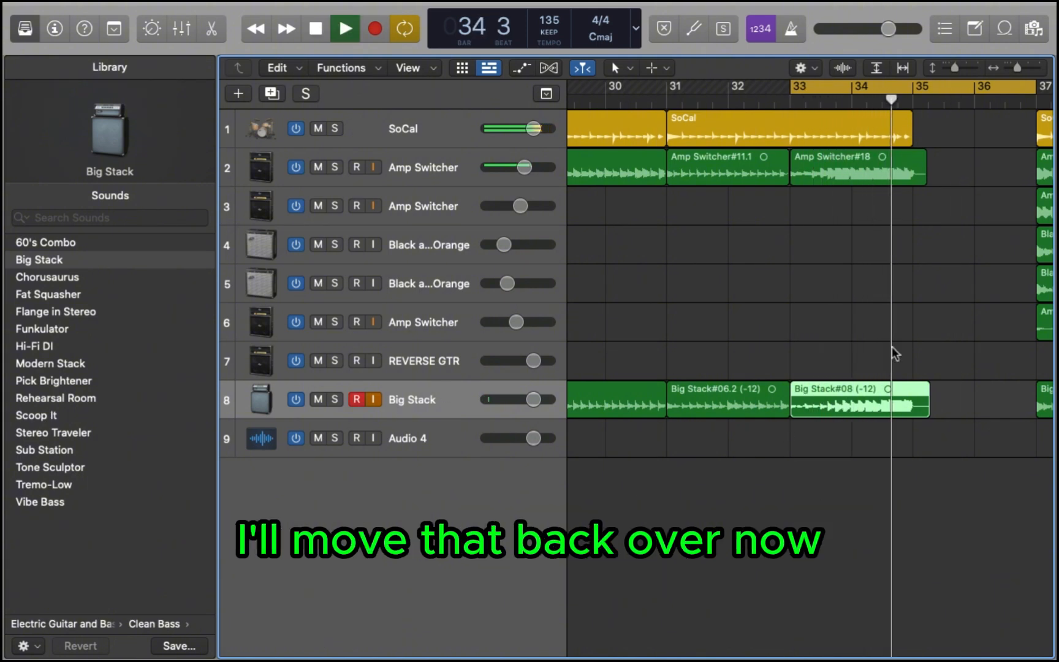
key("space")
Move all regions of the closing section from bar 37 to bar 35 and play the transition from bar 33.
key("super+Left")
key("super+Left")
key("super+Left")
key("super+Left")
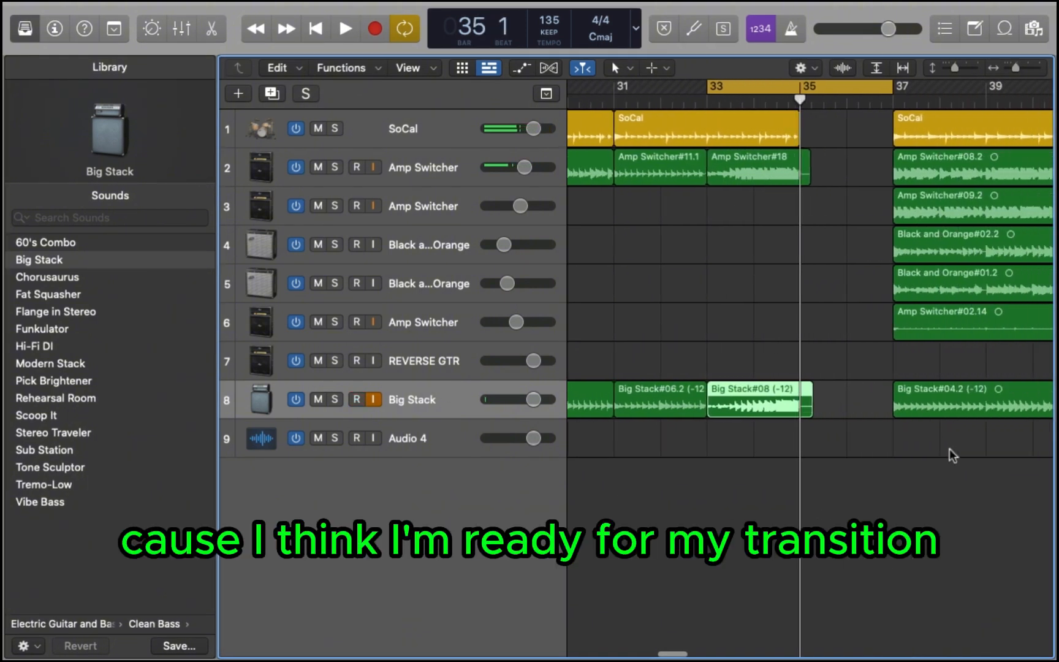
left_click_drag(959, 464, 868, 129)
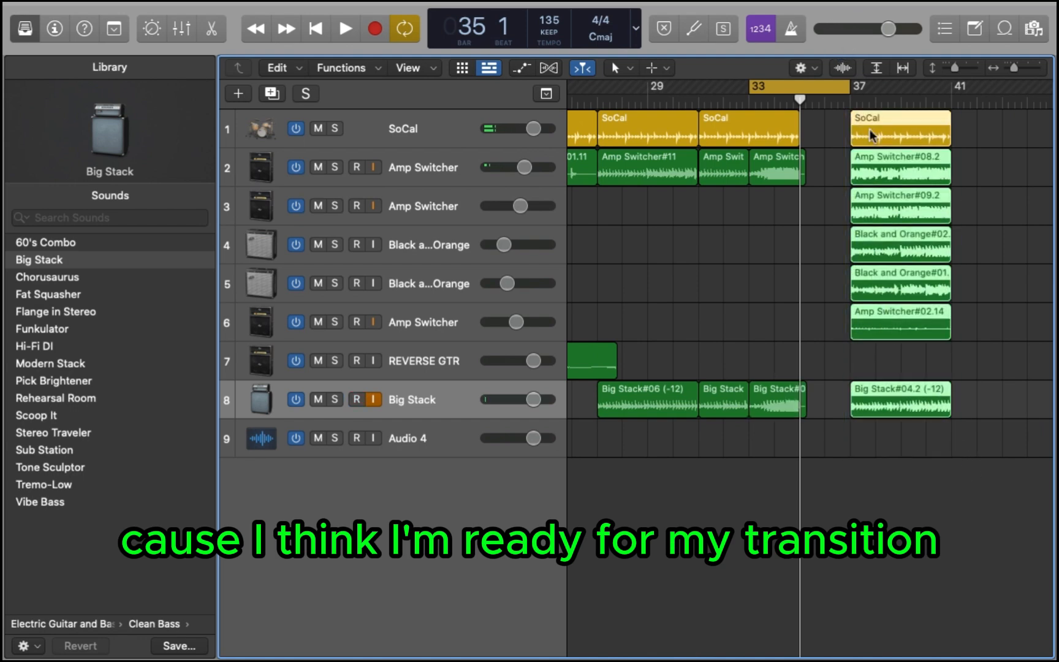
key("super+Right")
key("super+Right")
key("super+Right")
key("space")
key("super+Left")
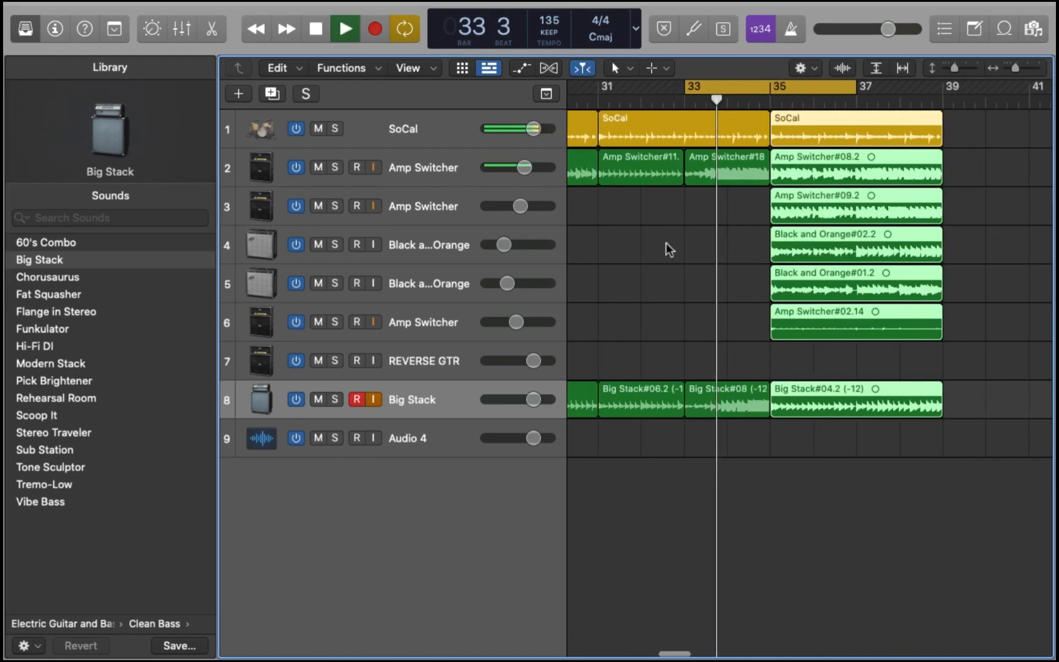
Play the transition from the bar 33 build-up into the closing section at bar 35 and stop playback.
key("super+Up")
key("super+Up")
key("super+Left")
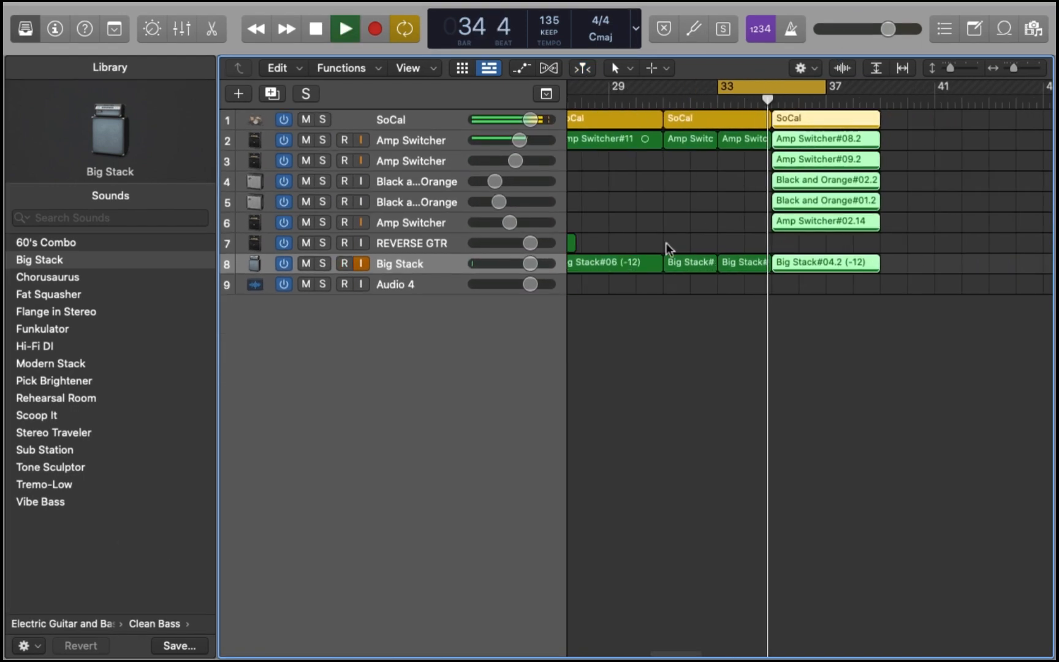
scroll(666, 222, "left", 3)
key("super+Left")
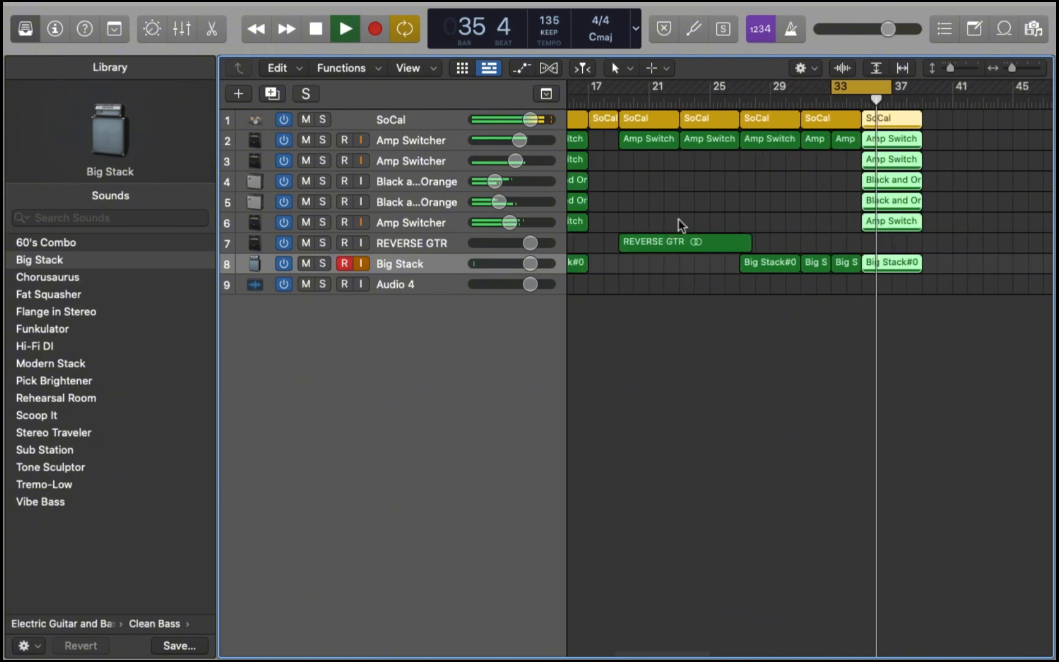
scroll(680, 218, "right", 1)
key("space")
key("super+Right")
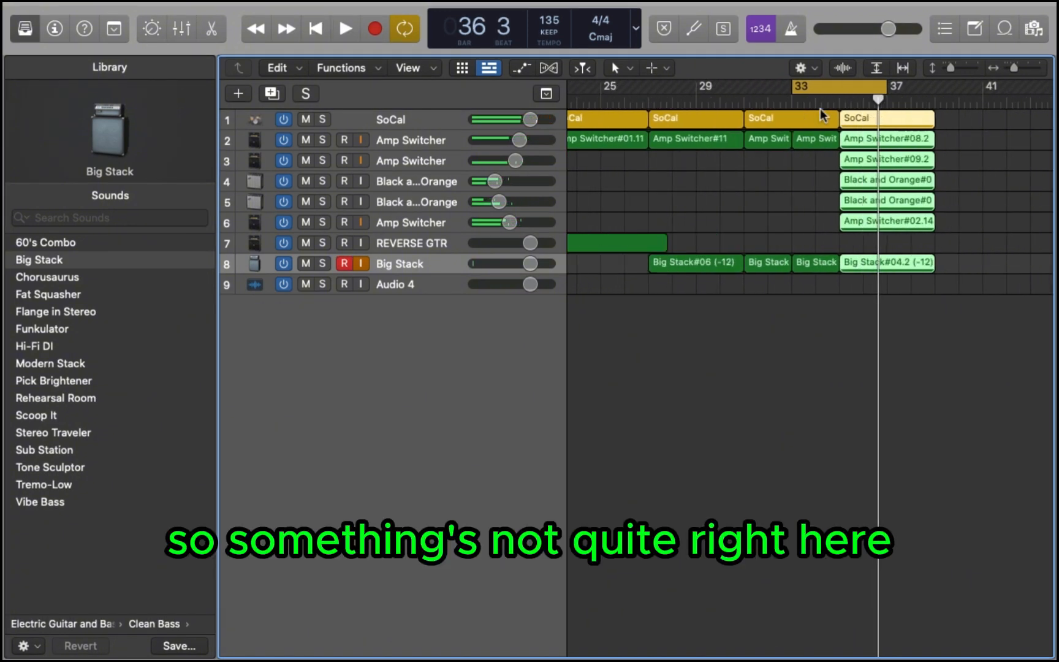
Convert the SoCal drum region spanning bars 31 to 35 to a MIDI region and open it in the Piano Roll.
left_click(798, 120)
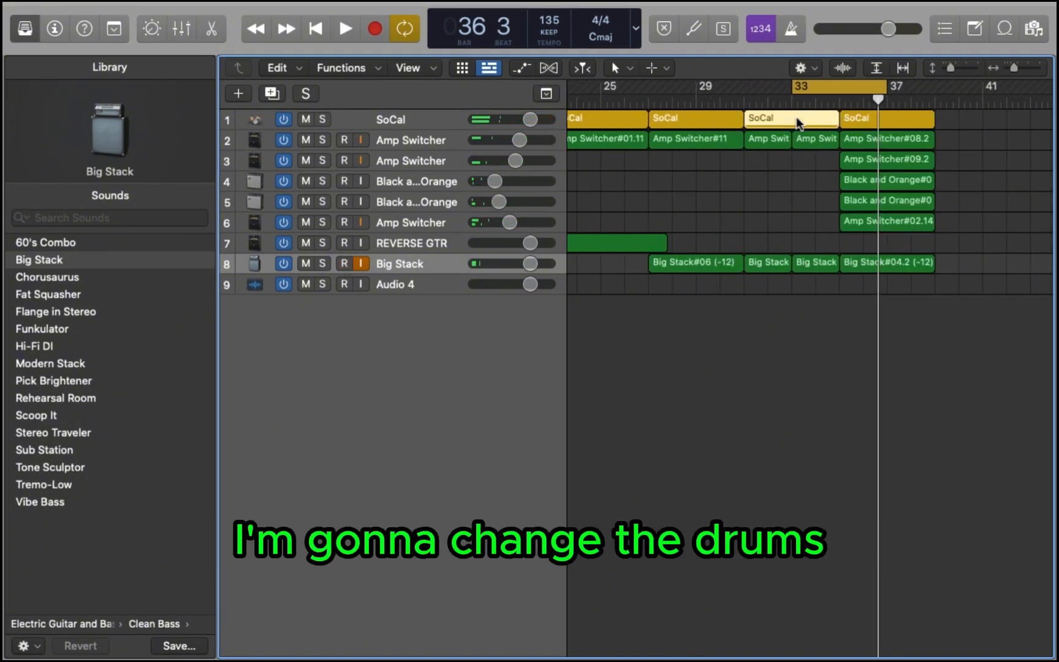
key("super+Down")
key("super+Right")
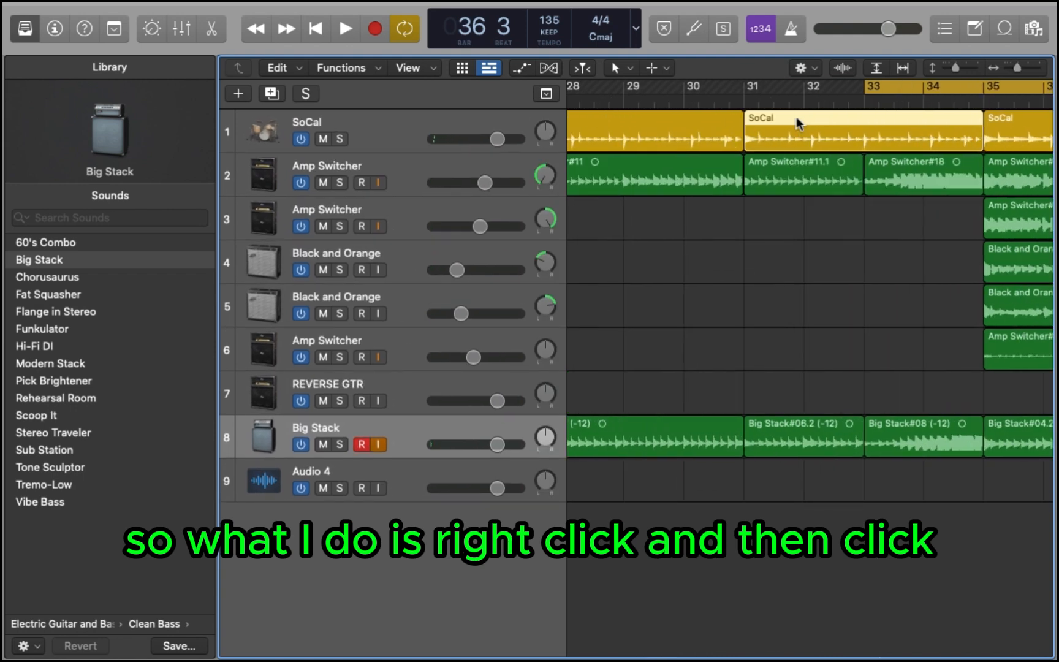
right_click(796, 123)
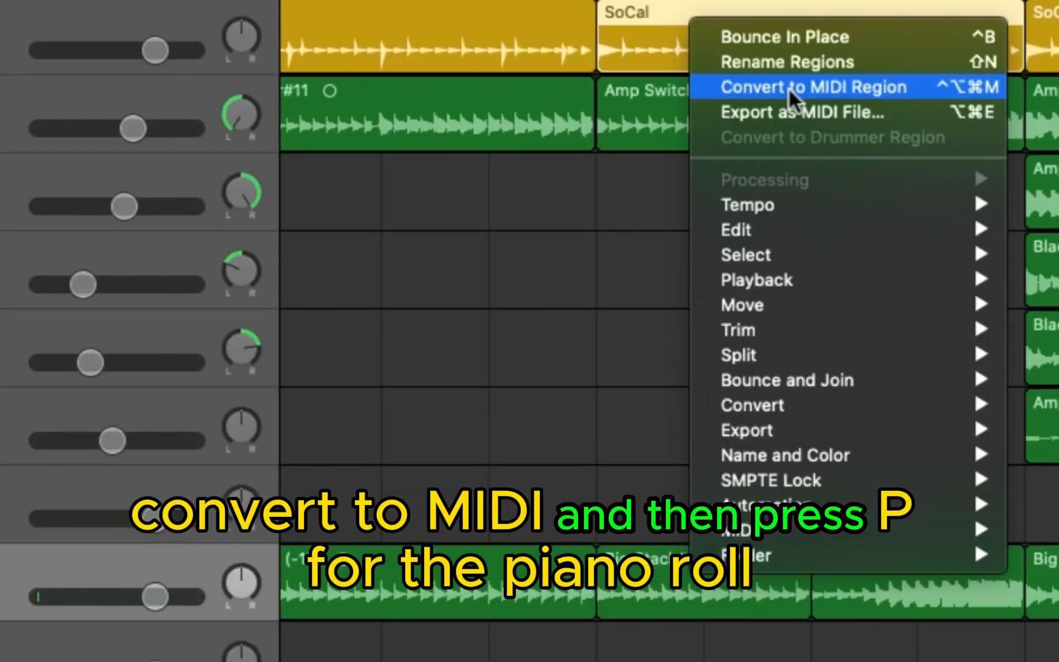
left_click(808, 159)
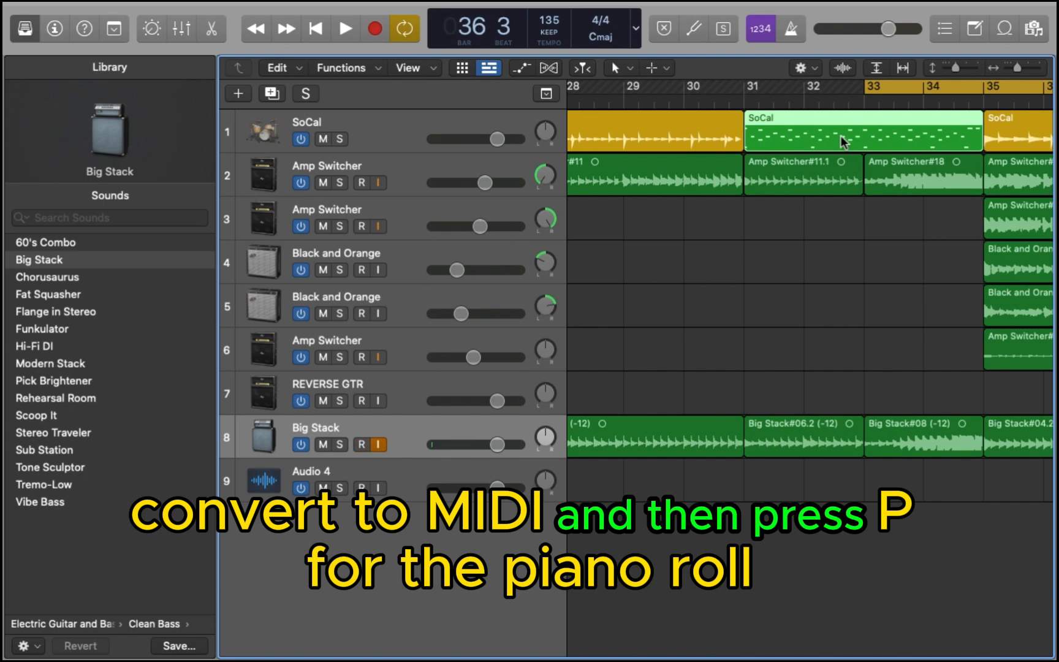
key("p")
Play the converted drums from bar 33 and examine their notes up to bar 35.
key("space")
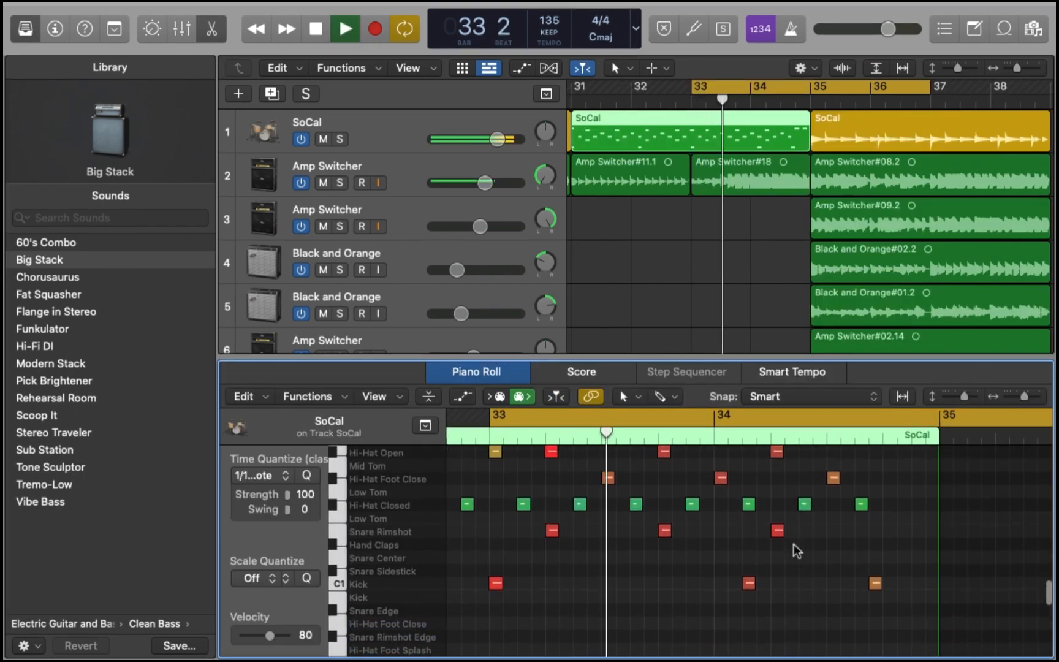
scroll(793, 543, "up", 3)
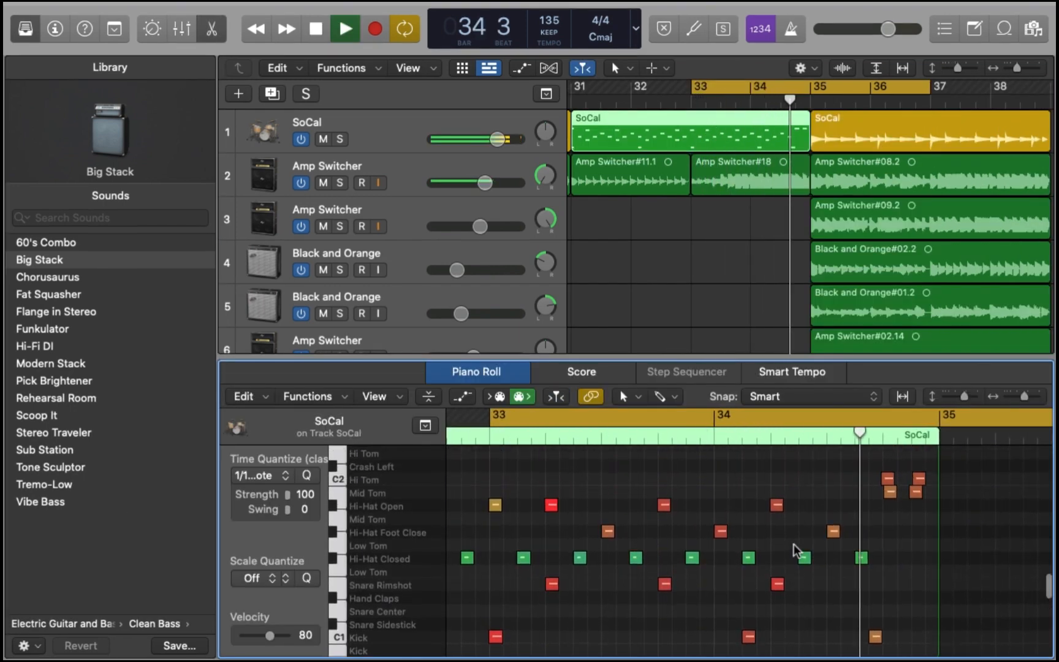
scroll(795, 548, "down", 1)
scroll(795, 548, "left", 3)
key("space")
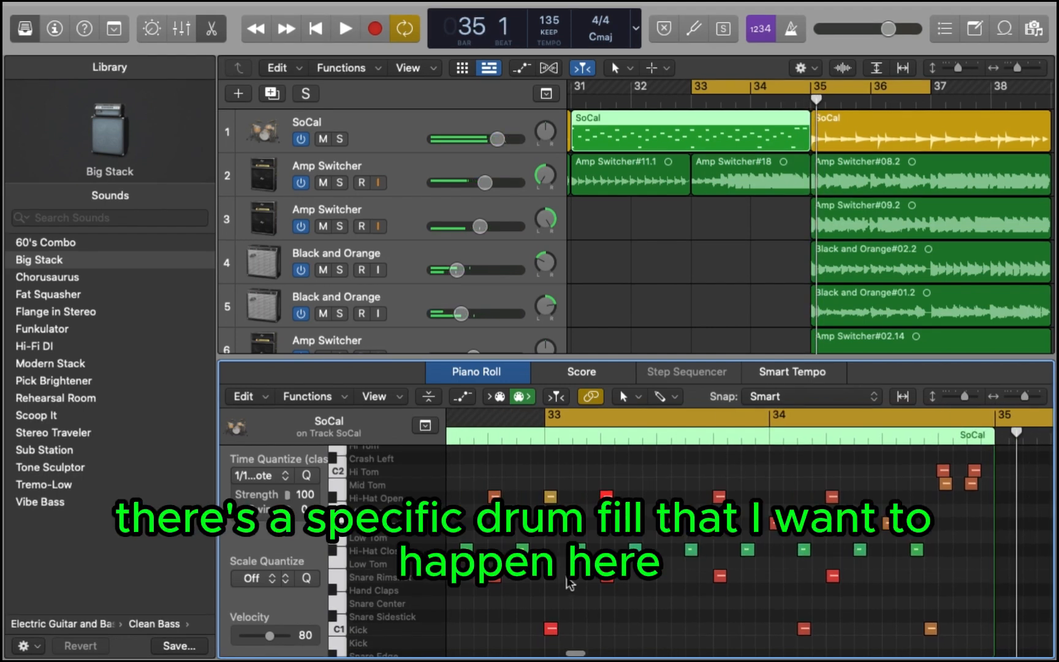
Add eighth-note kicks over the first two beats of bar 33 and set the downbeat kick's velocity to 81.
left_click(582, 629, "super")
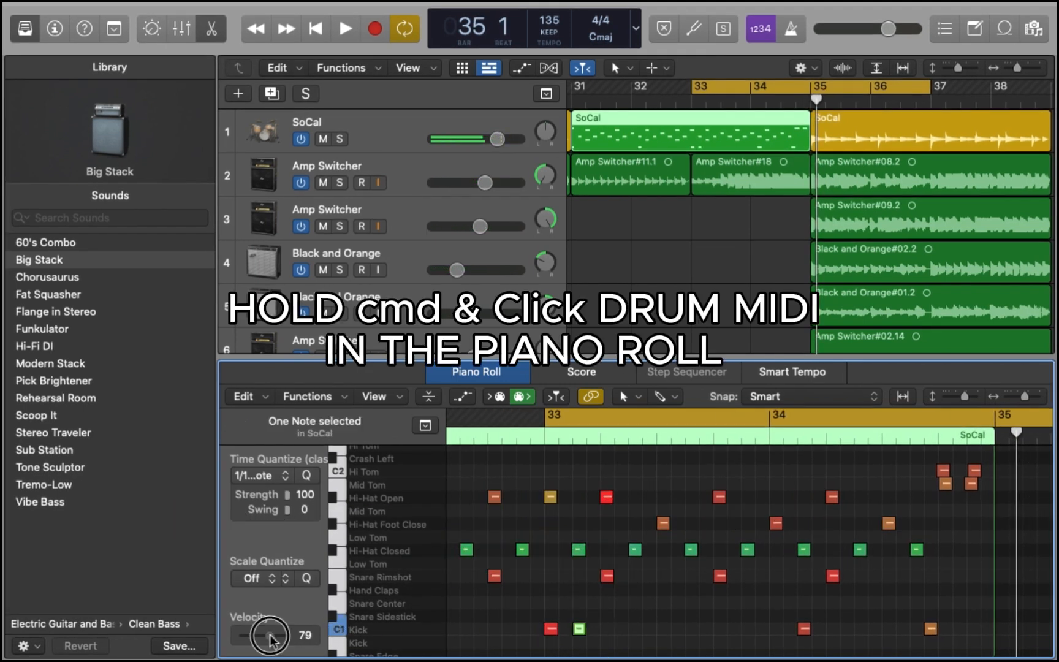
left_click(551, 629)
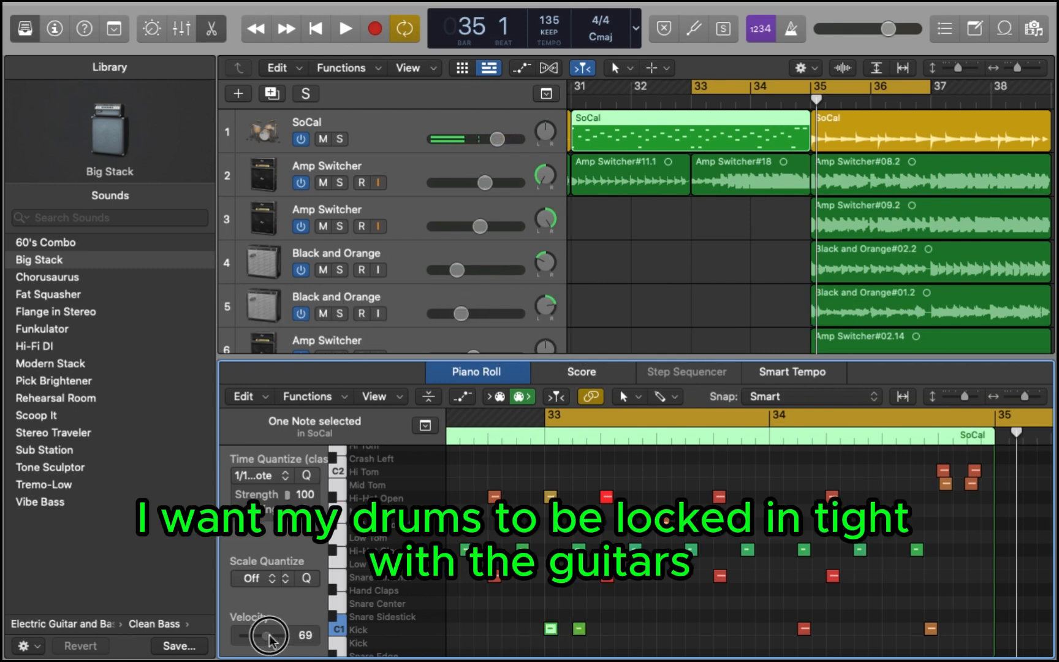
scroll(546, 579, "up", 5)
scroll(545, 579, "down", 3)
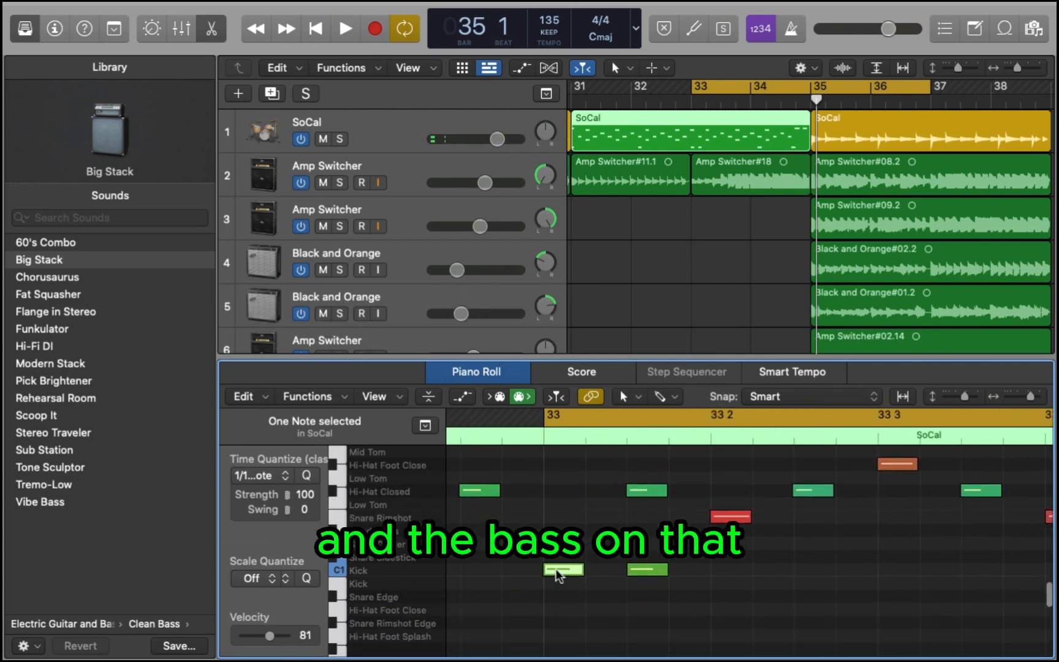
left_click(565, 570)
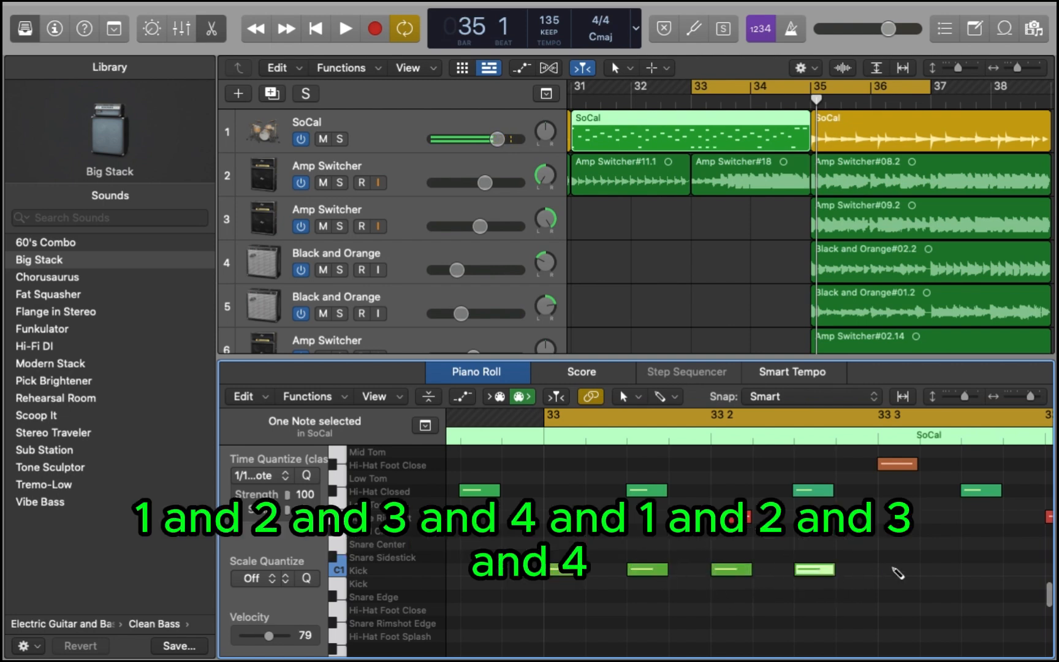
Continue the eighth-note kicks through the rest of bar 33 to the downbeat of bar 34.
scroll(888, 565, "down", 3)
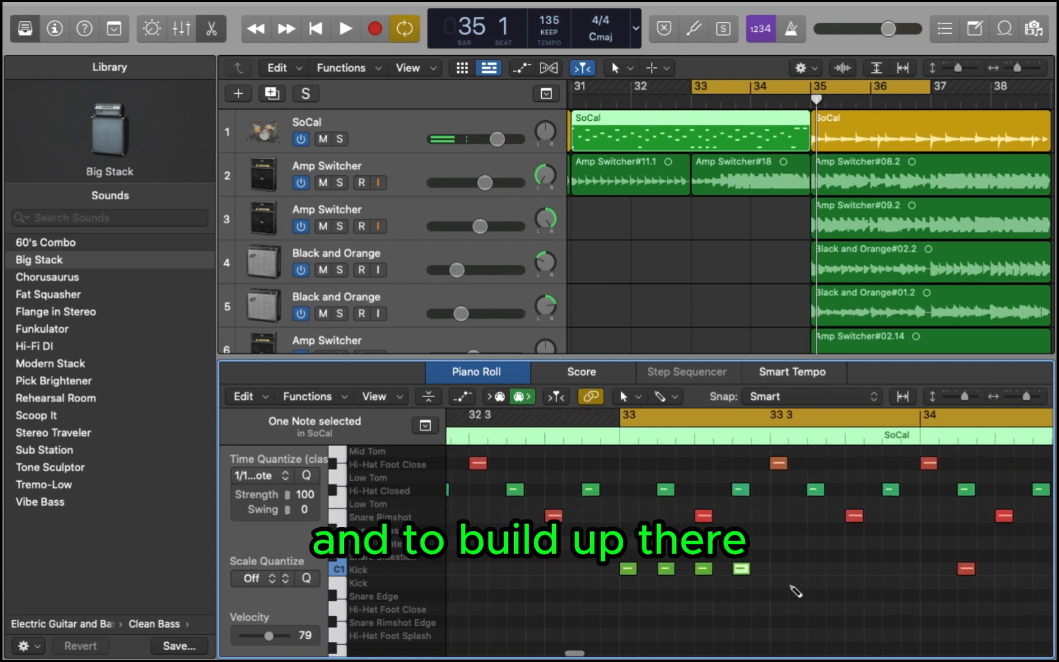
left_click(778, 569)
left_click(816, 568)
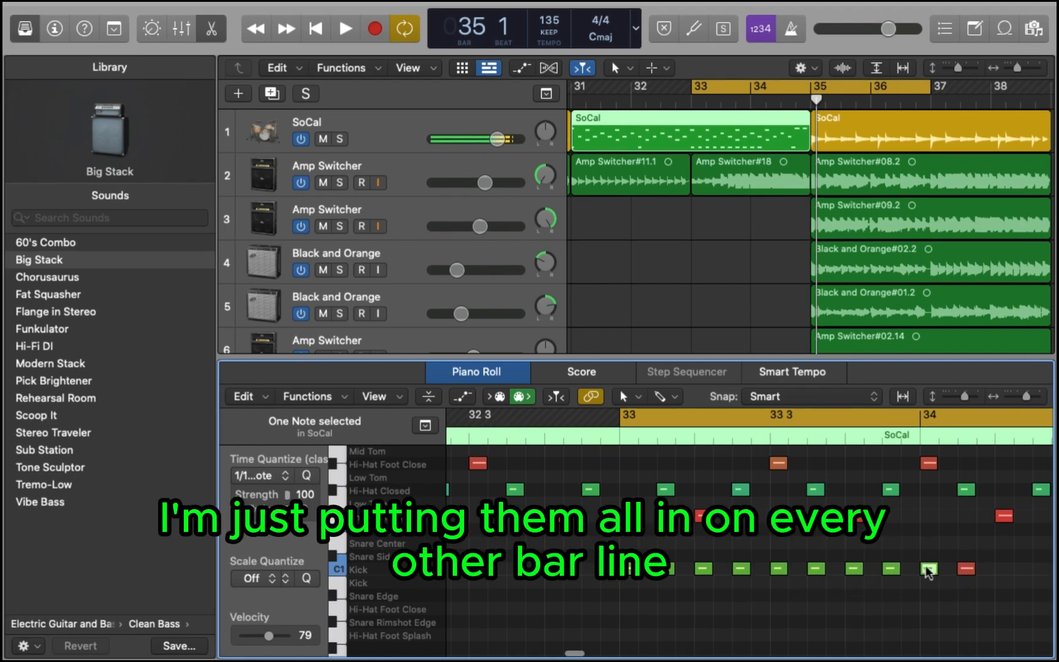
scroll(919, 572, "right", 3)
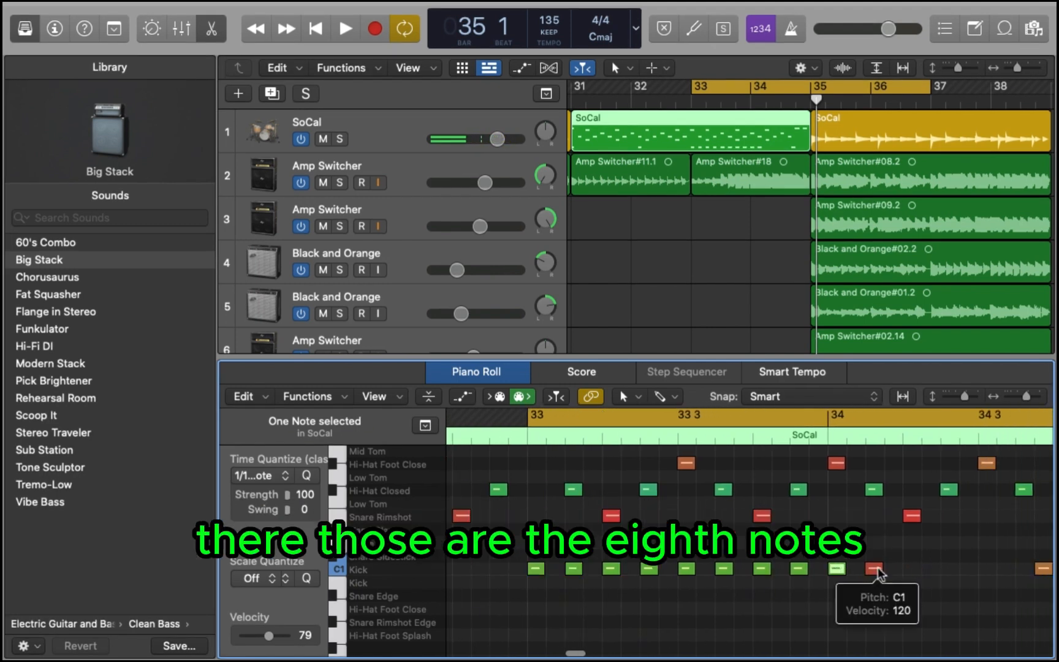
Play the drum build-up from bar 33 against the guitar and bass, stopping before bar 35.
key("space")
scroll(879, 573, "right", 4)
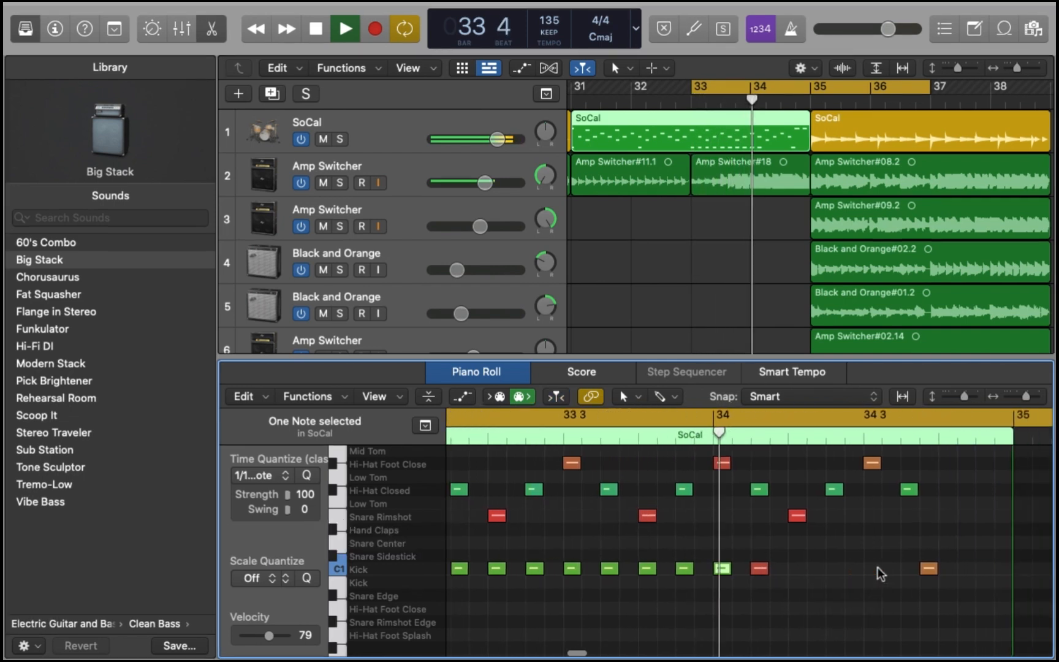
scroll(877, 567, "left", 6)
key("space")
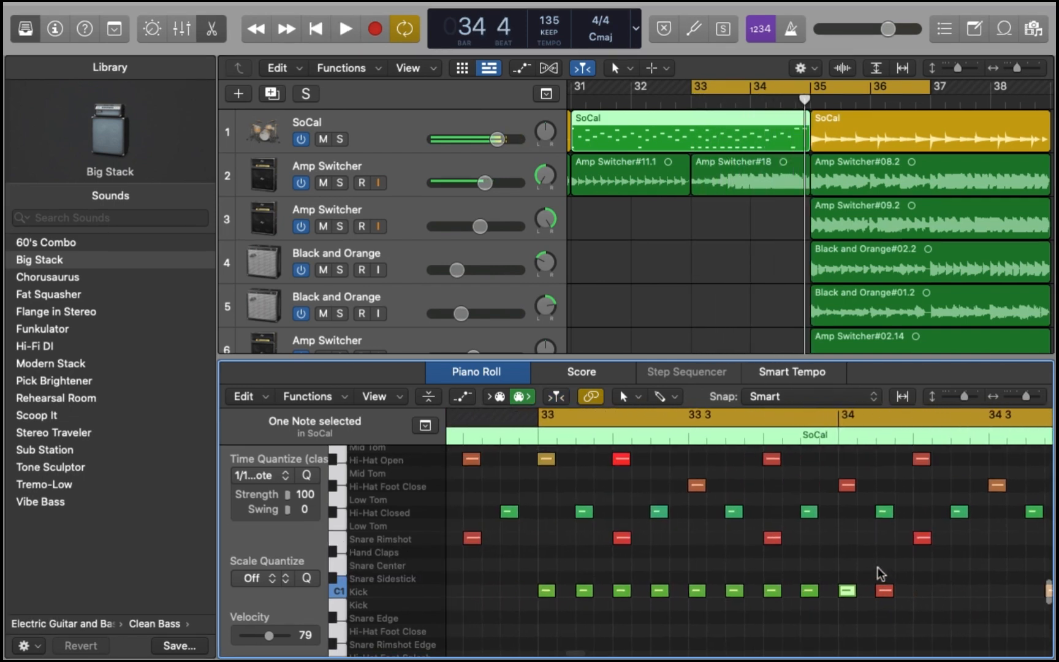
Delete the four Hi-Hat Open notes from the start of bar 33 into bar 34.
scroll(662, 534, "up", 3)
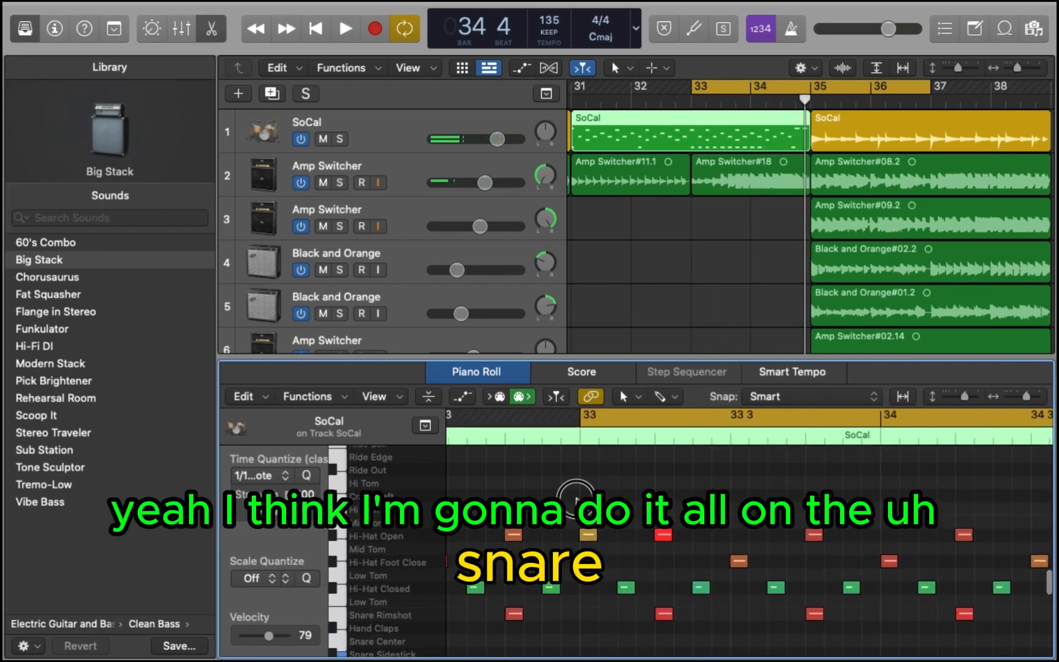
left_click_drag(576, 498, 982, 541)
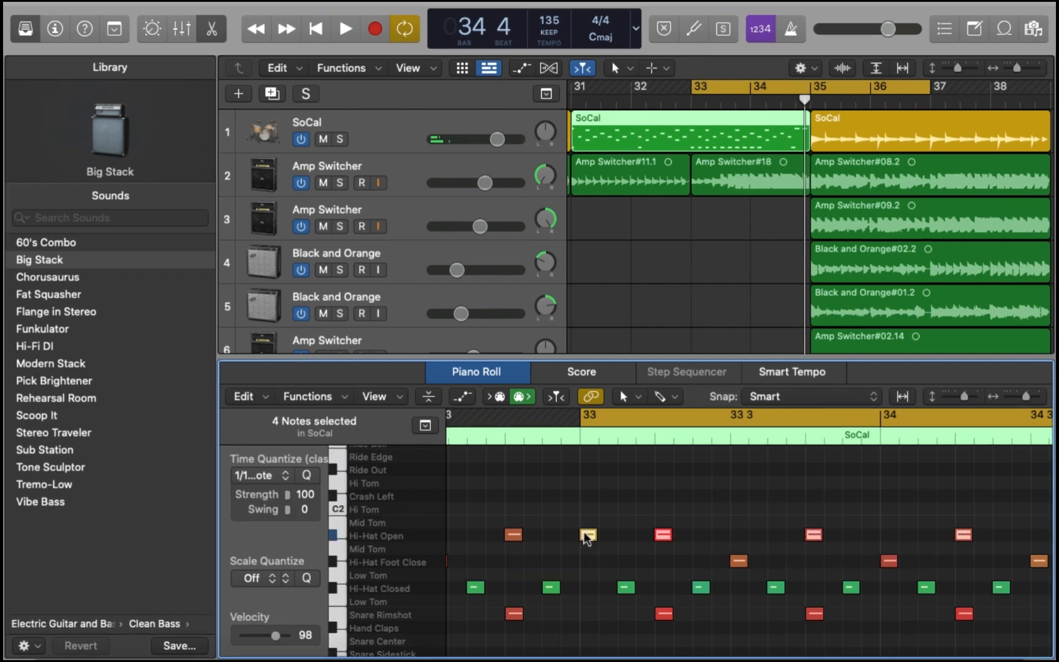
key("Delete")
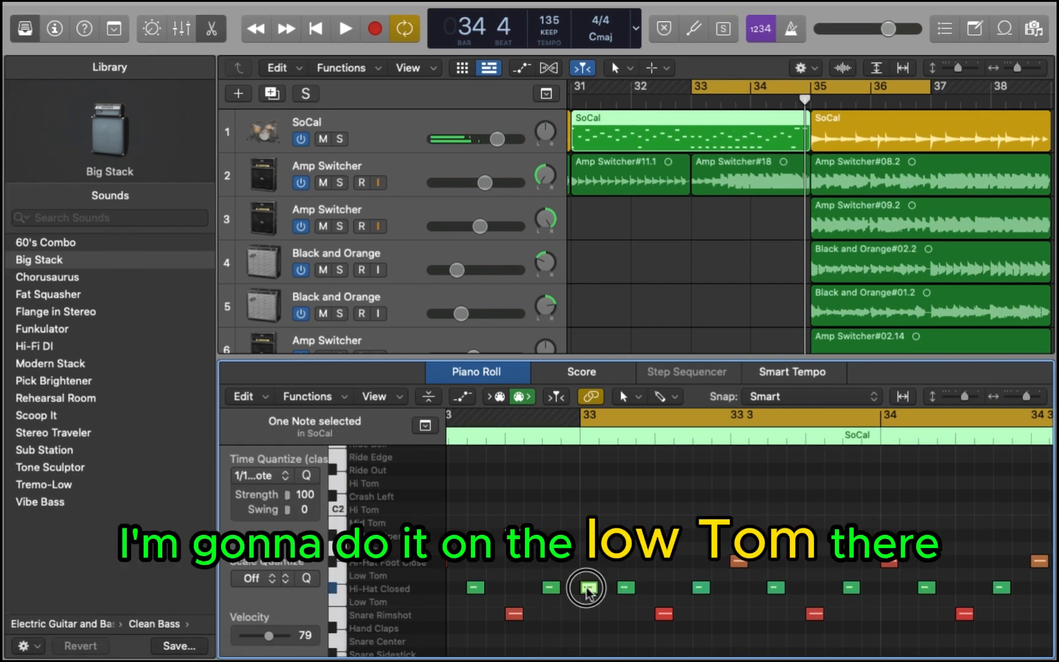
Place a new note on the downbeat of bar 33 in the Snare Center row.
left_click_drag(590, 590, 590, 622)
scroll(590, 623, "down", 3)
scroll(589, 623, "down", 1)
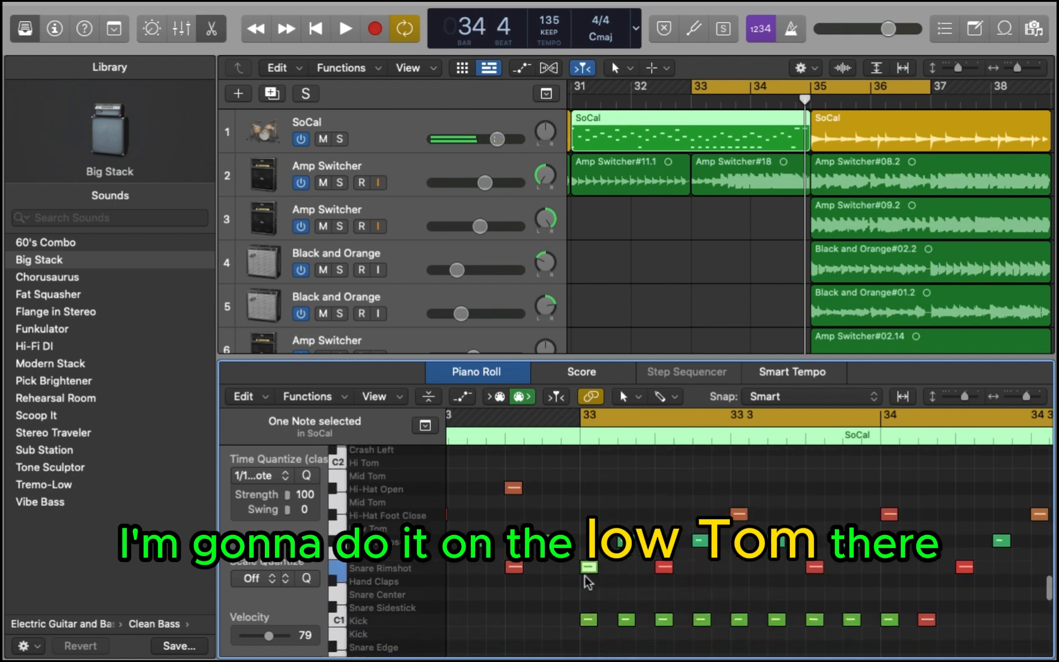
left_click_drag(587, 576, 588, 592)
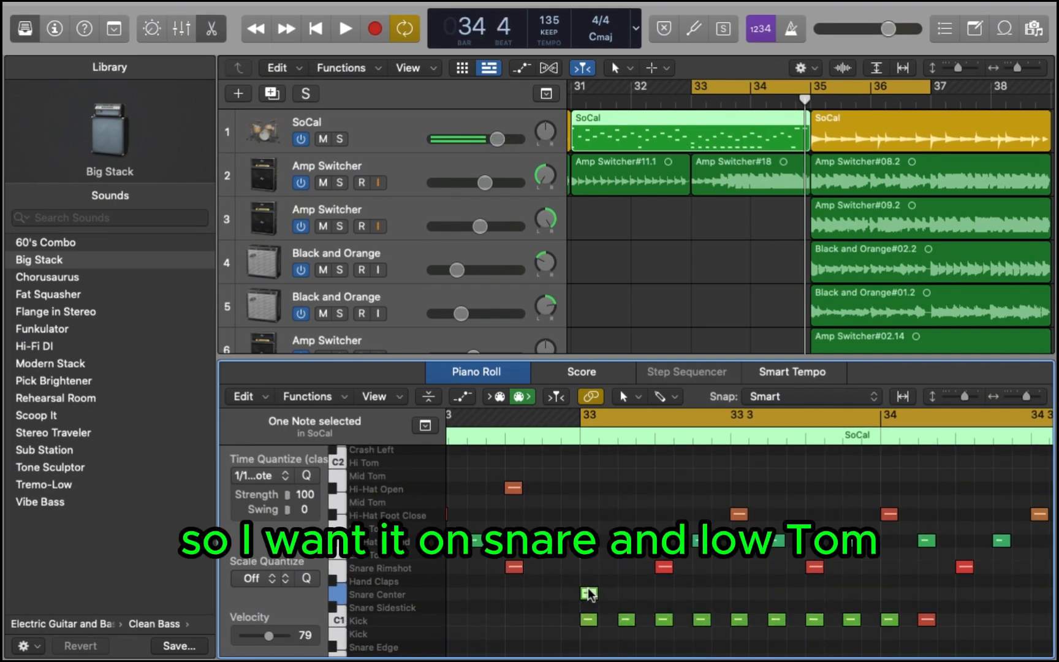
Move the nine eighth-note kicks from bar 33 to Snare Center, duplicate them on Low Tom, and play the fill.
left_click_drag(541, 629, 865, 567)
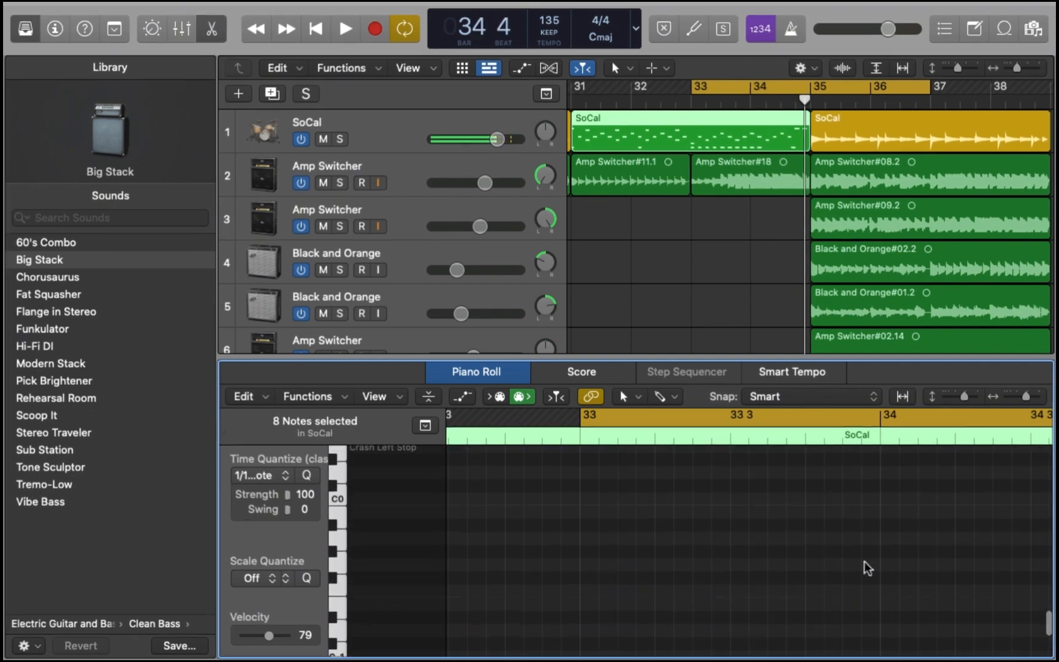
scroll(865, 562, "up", 5)
left_click_drag(549, 576, 893, 576)
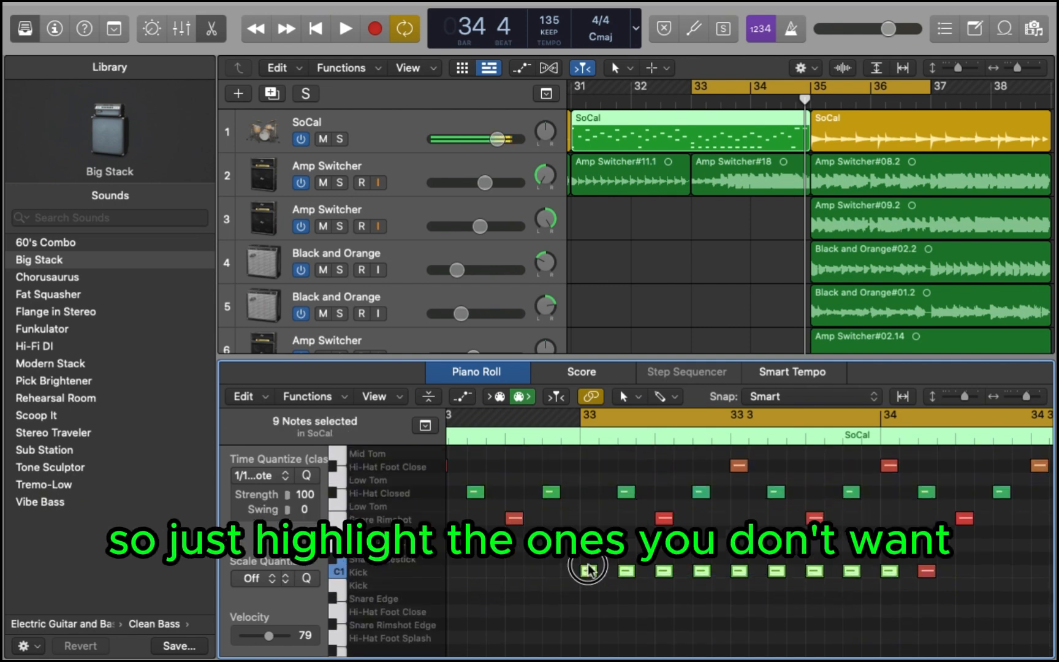
mouse_move(585, 570)
left_mouse_down()
mouse_move(588, 504)
mouse_move(590, 550)
left_mouse_up()
left_click(591, 566)
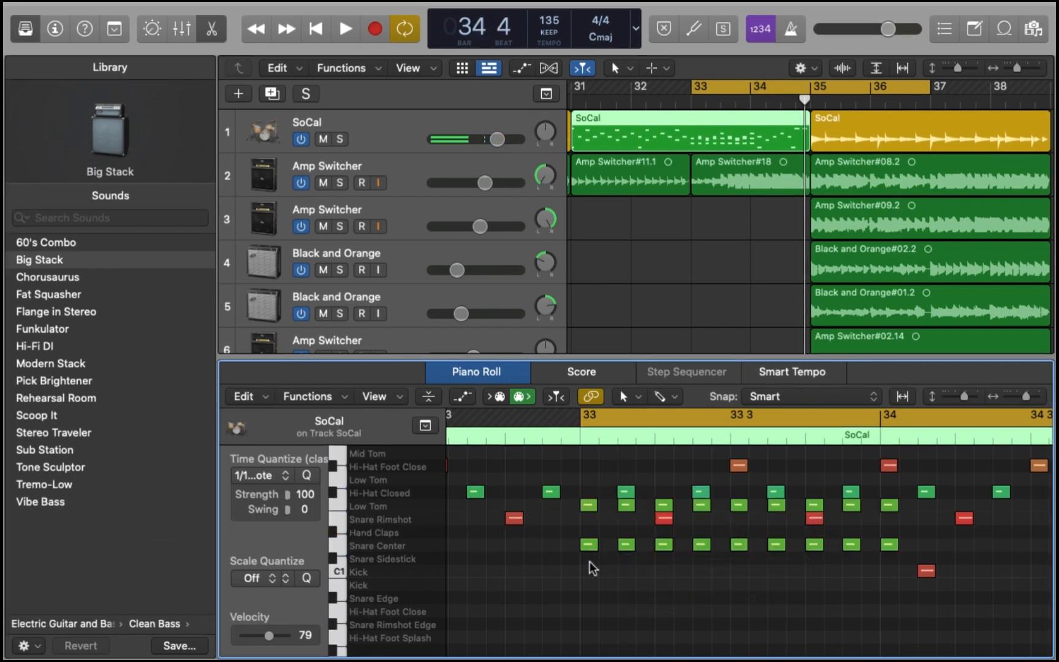
left_click(589, 548)
key("space")
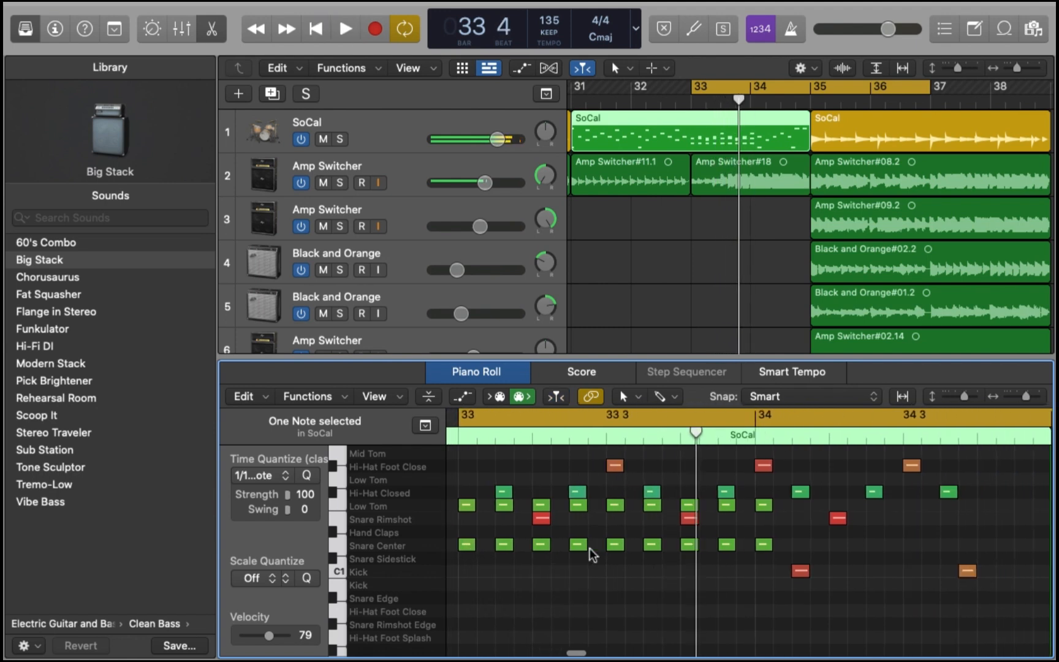
Delete the three Snare Rimshot notes in bars 33 and 34.
left_click(539, 519)
key("Delete")
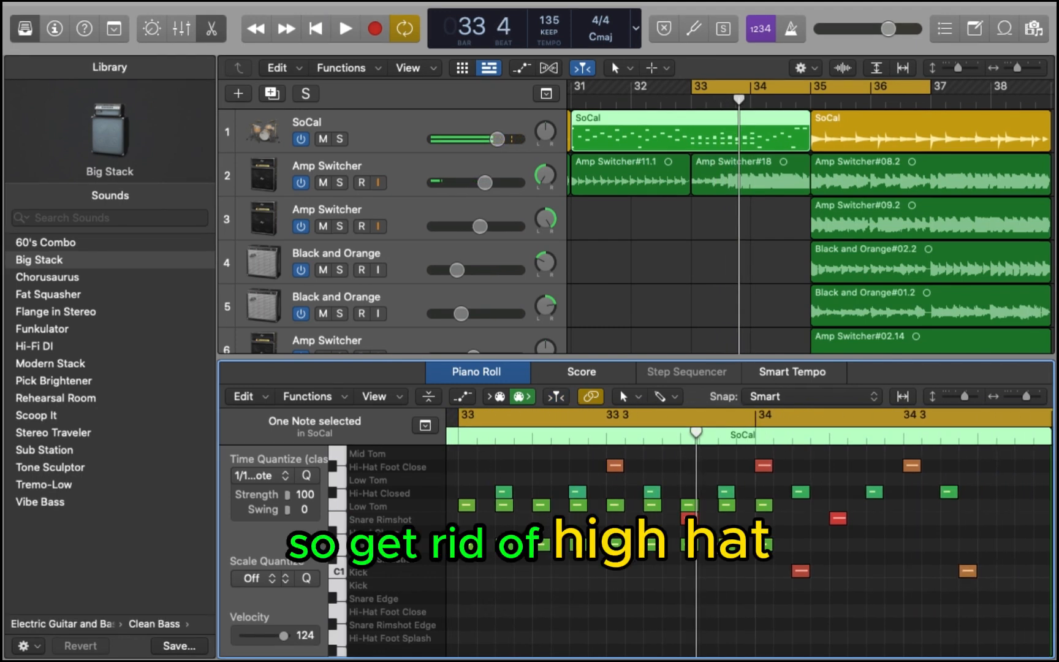
left_click_drag(668, 522, 869, 520)
key("Delete")
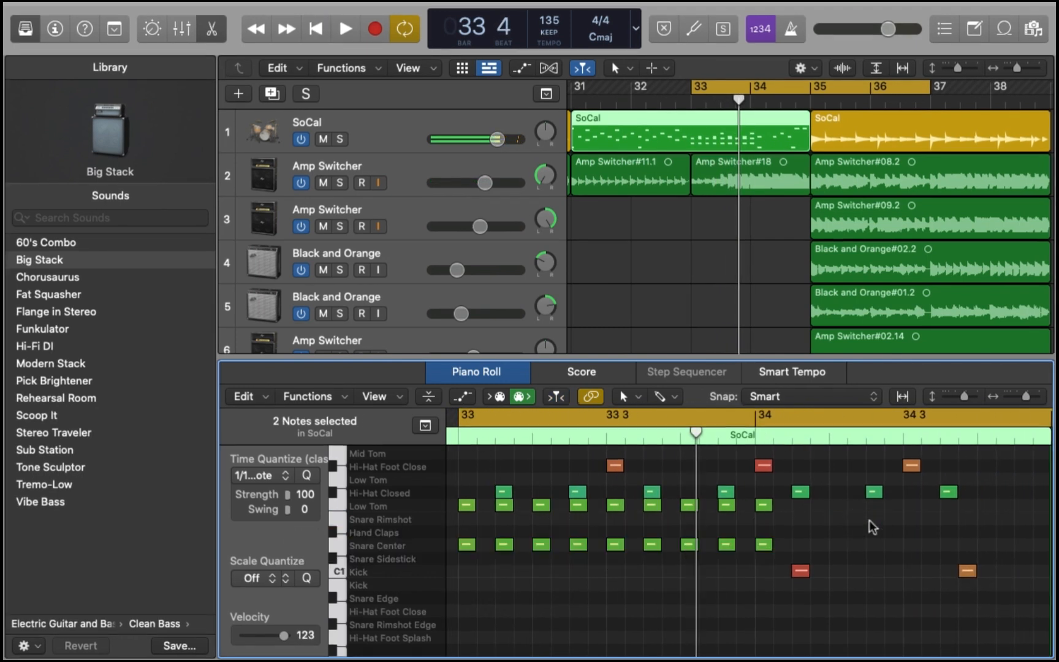
Select and delete the four Hi-Hat Closed notes within bar 33.
scroll(762, 510, "left", 3)
scroll(762, 509, "up", 2)
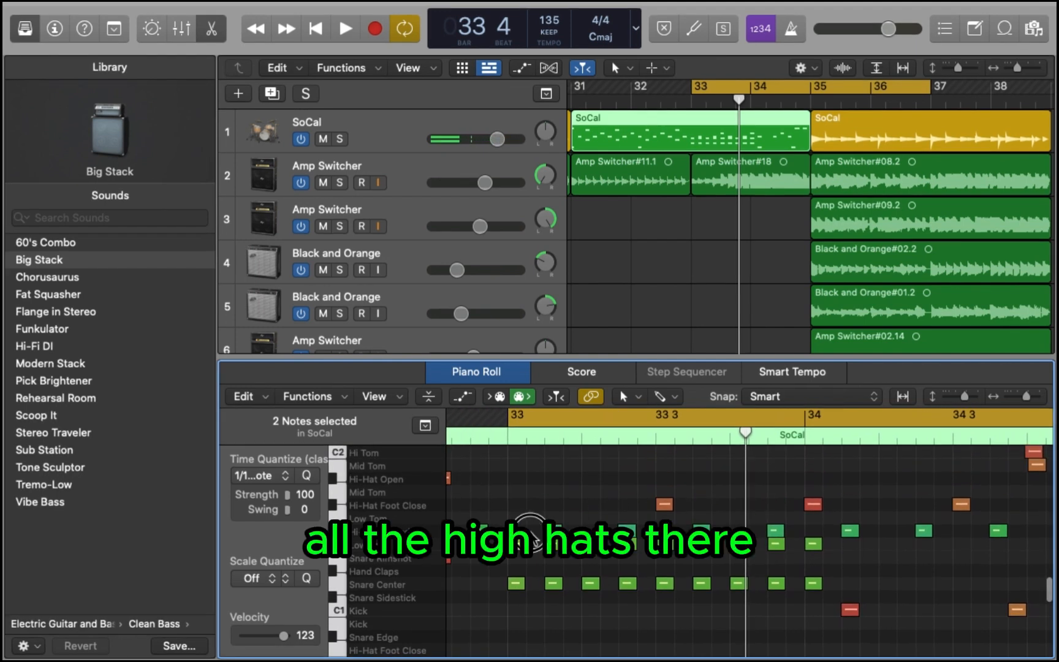
left_click_drag(789, 539, 790, 542)
left_click(654, 533)
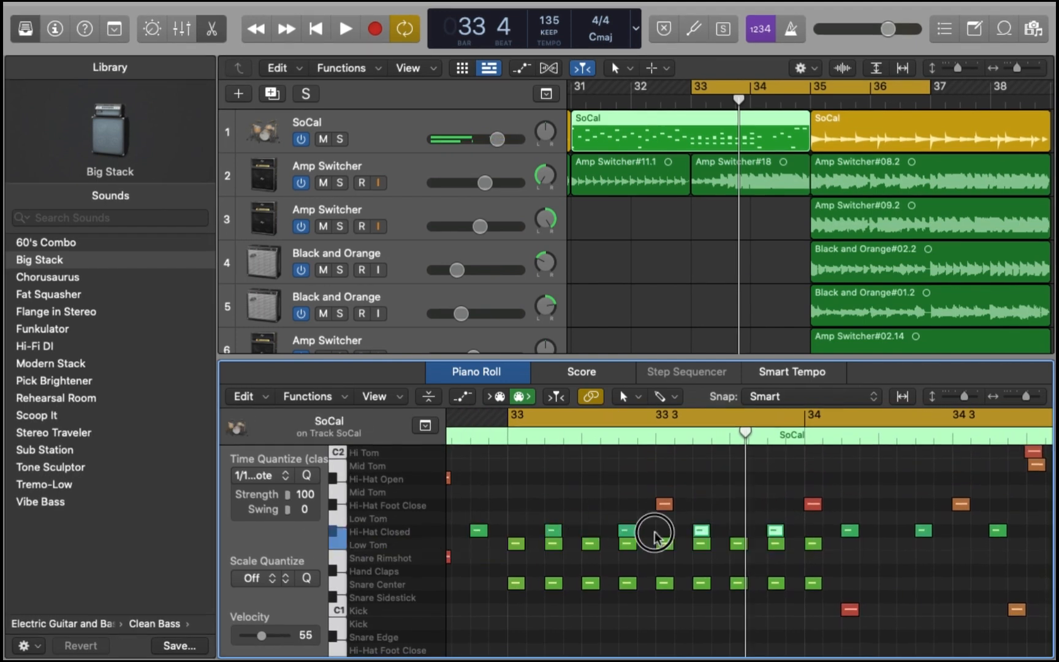
Play the fill, and delete all Hi-Hat Foot Close notes in bars 33 and 34 plus the Hi-Hat Closed notes in bar 34.
key("space")
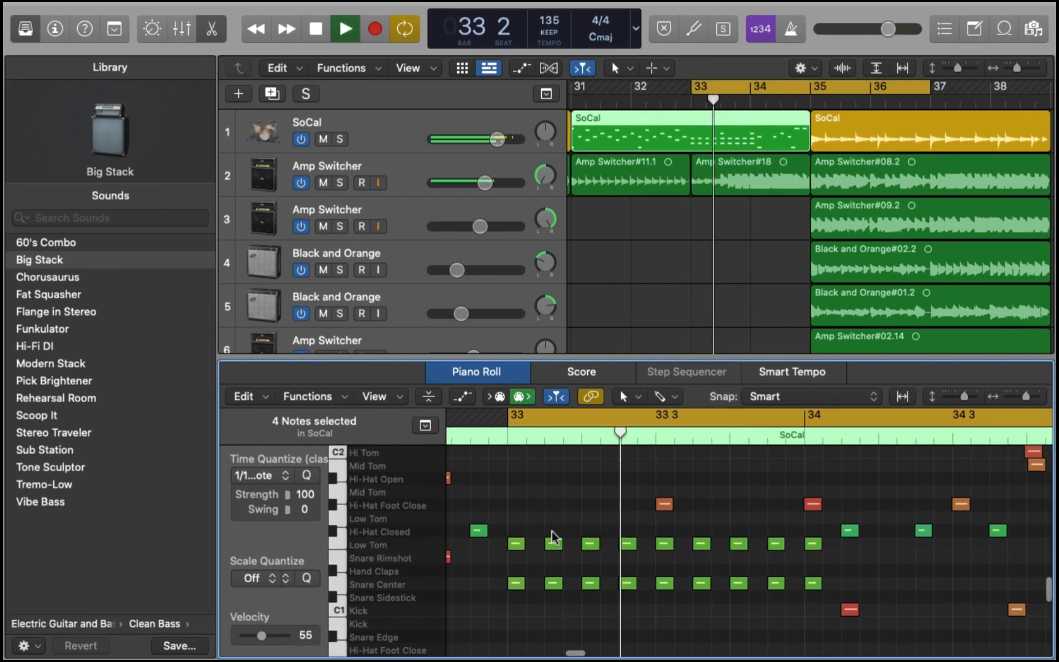
scroll(551, 537, "down", 3)
key("space")
left_click_drag(558, 500, 757, 501)
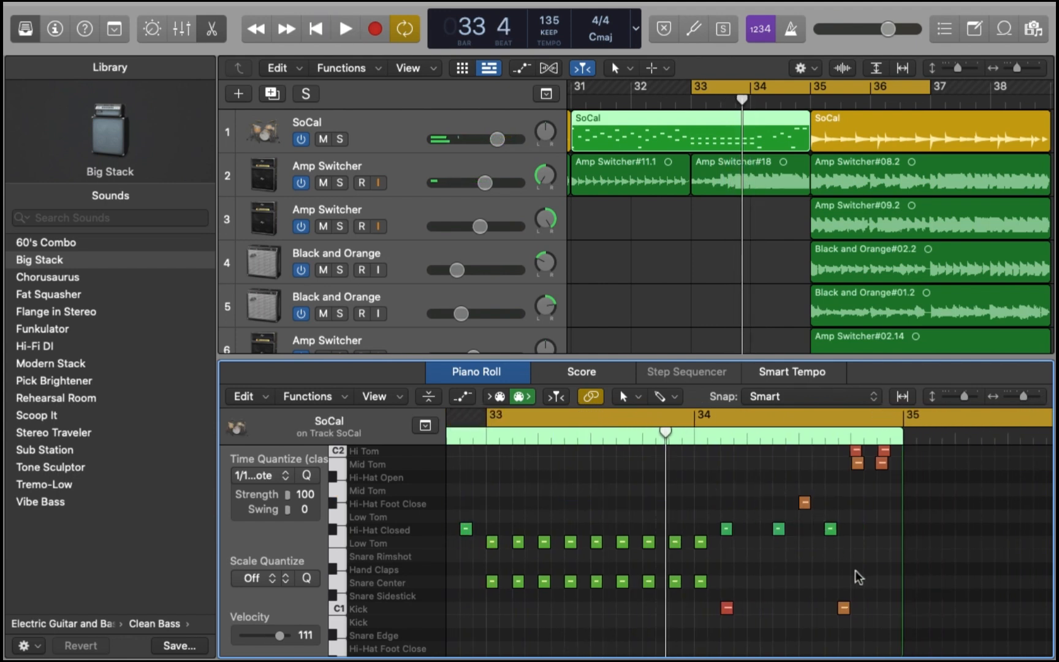
left_click_drag(857, 576, 725, 494)
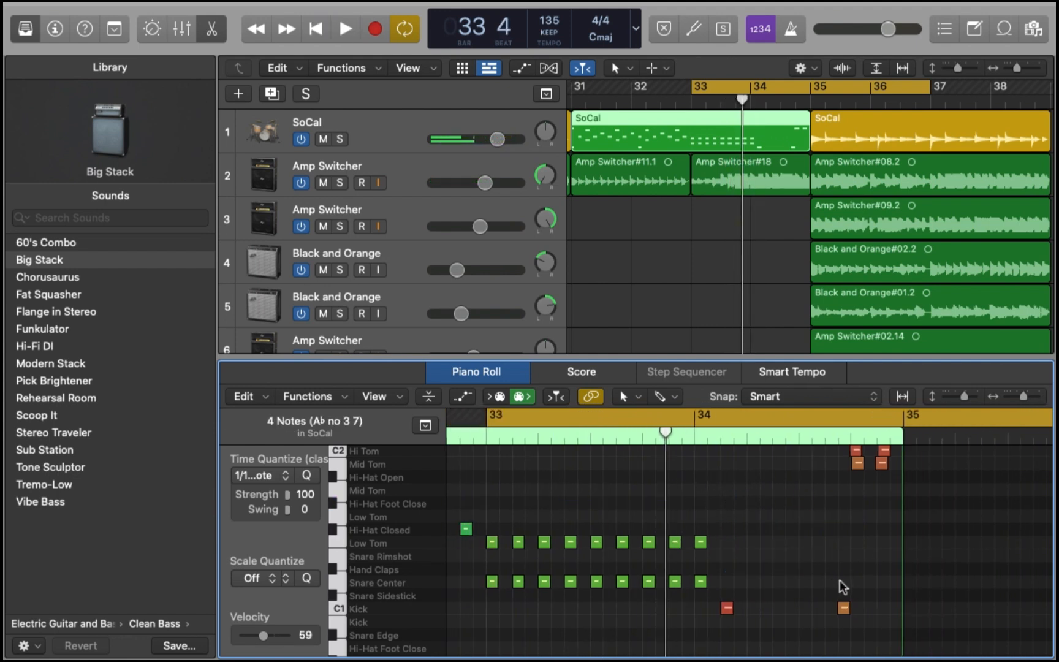
Delete the two remaining Kick notes in bar 34 and play the fill.
left_click_drag(859, 584, 717, 611)
key("Delete")
key("space")
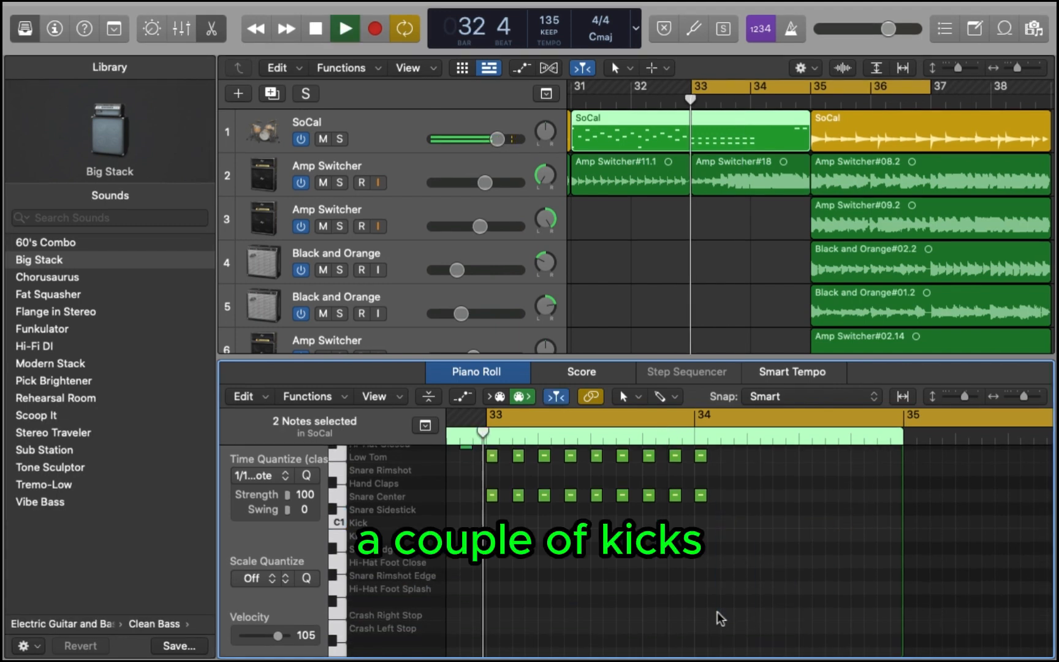
scroll(717, 611, "up", 3)
key("space")
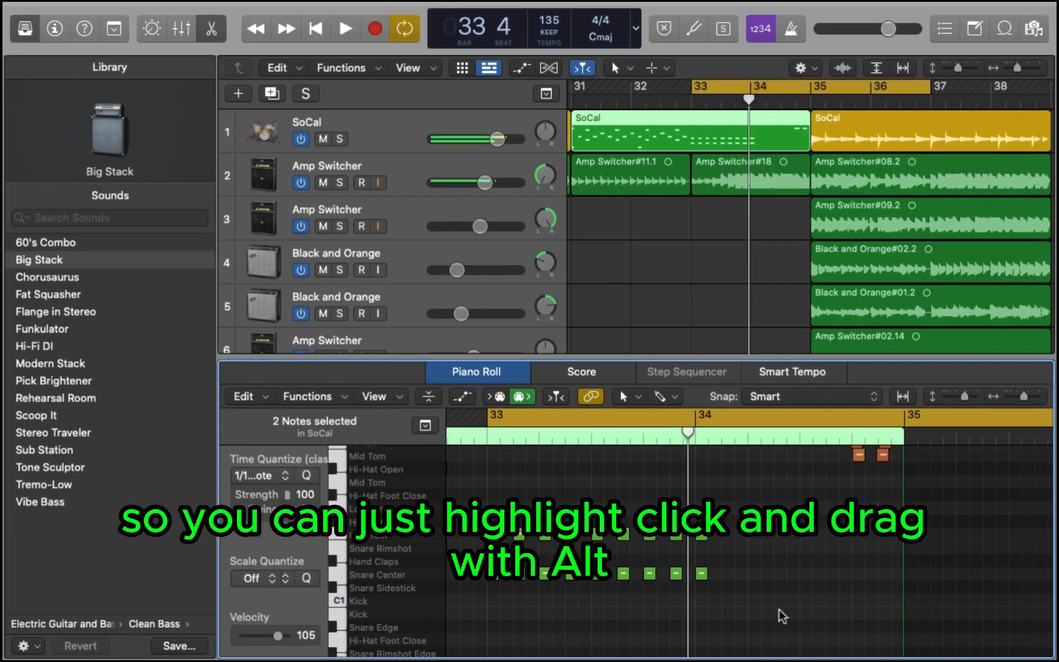
Duplicate four pairs of Snare Center and Low Tom notes from bar 33 into bar 34, continuing the fill's eighth notes.
left_click_drag(778, 609, 572, 585)
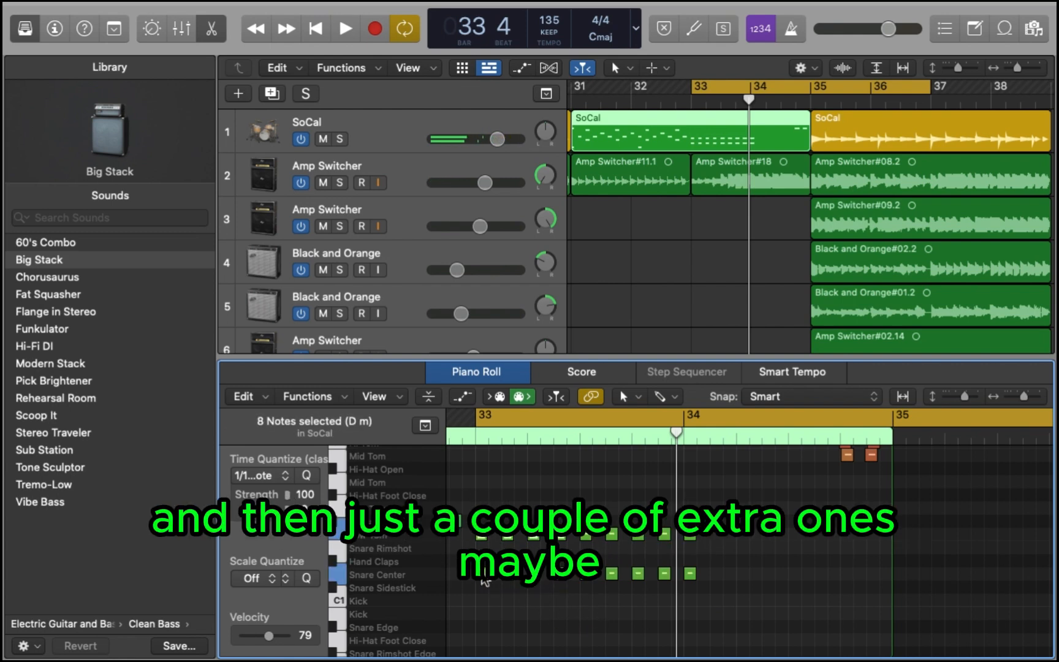
left_click_drag(502, 575, 711, 577)
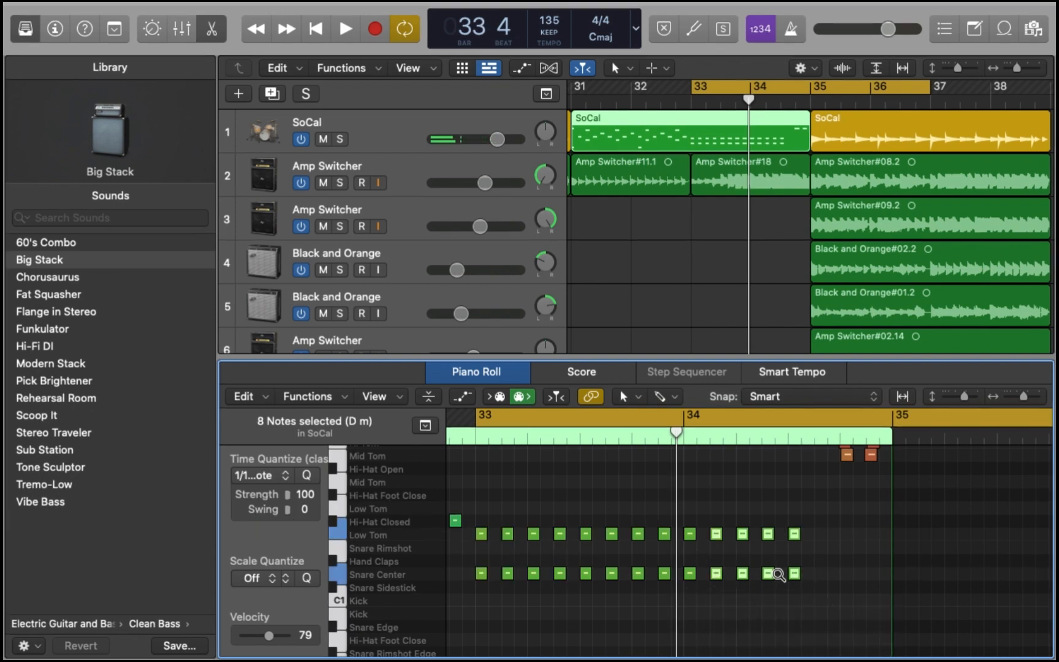
left_click(833, 600)
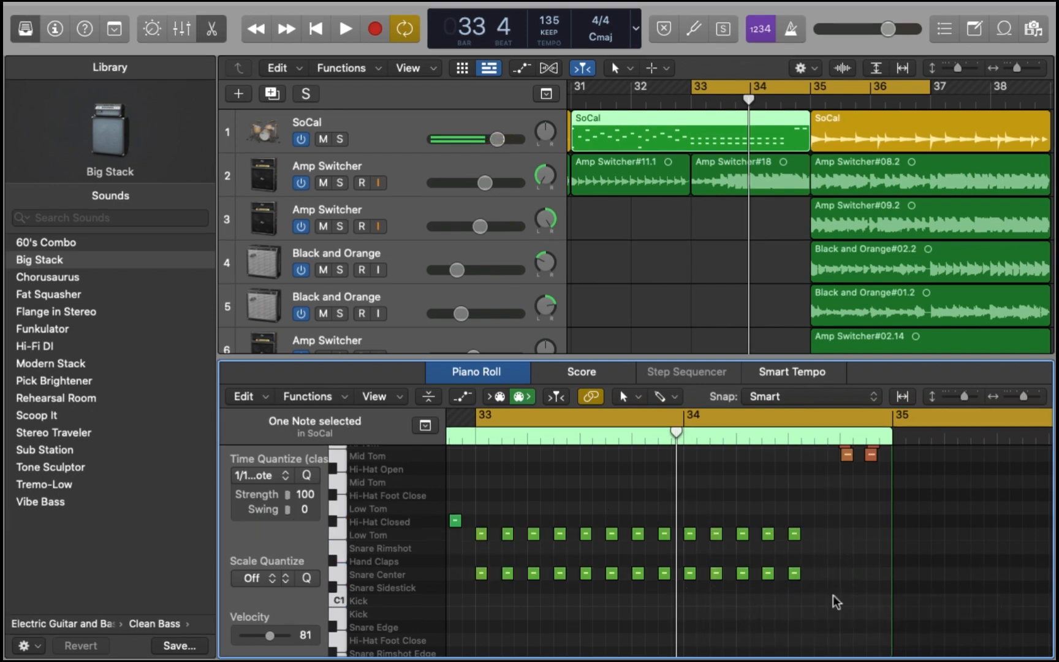
Play the extended fill repeatedly through its transition into bar 35.
key("space")
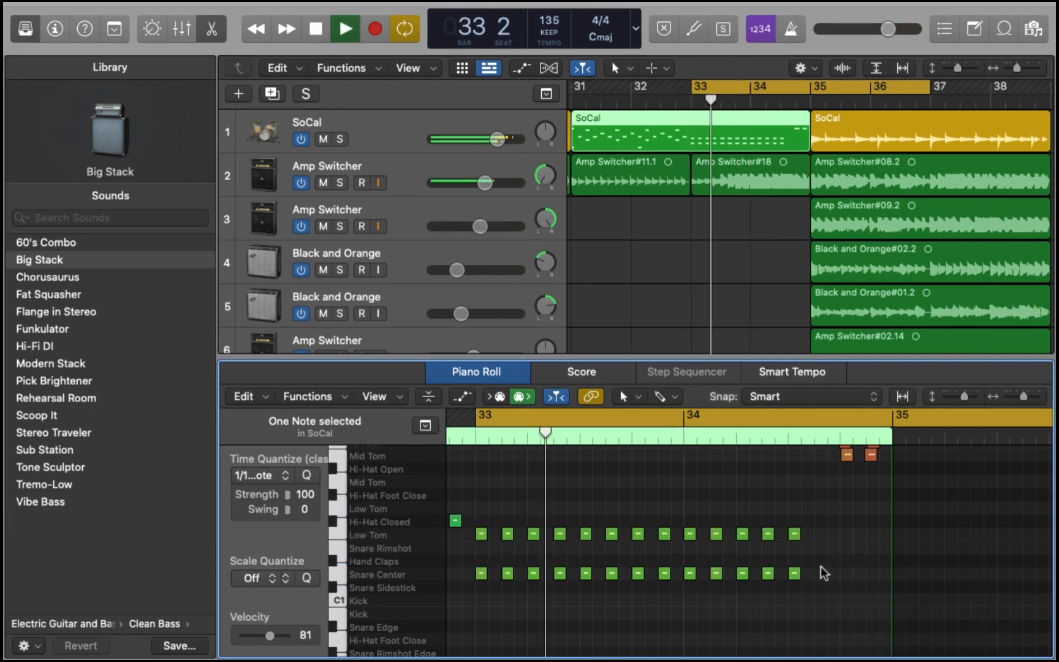
key("t")
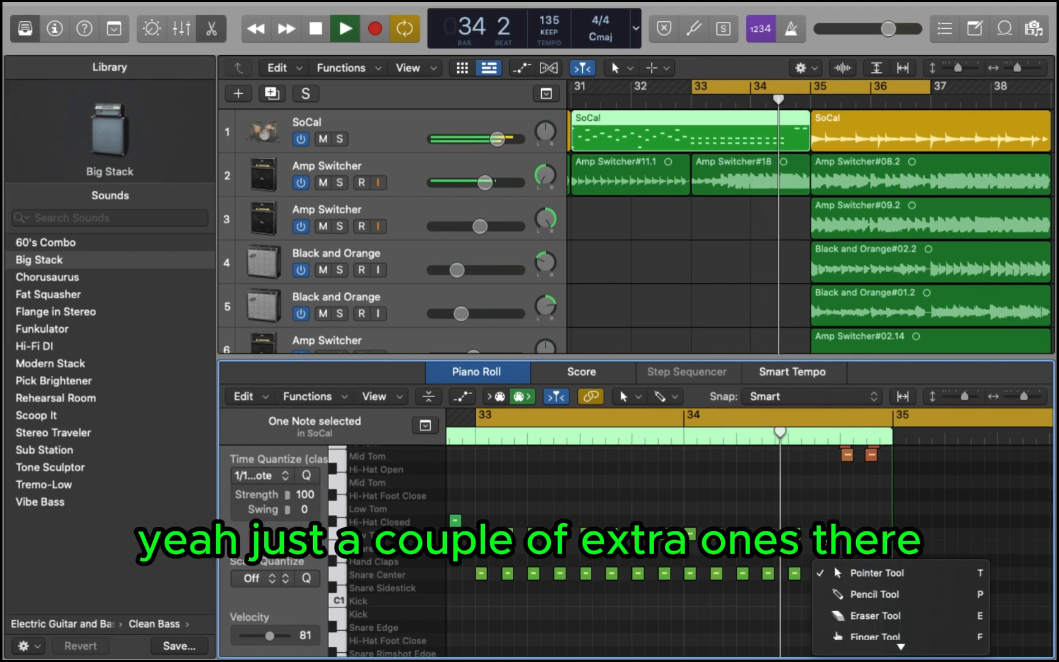
left_click(824, 499)
key("super+Right")
key("space")
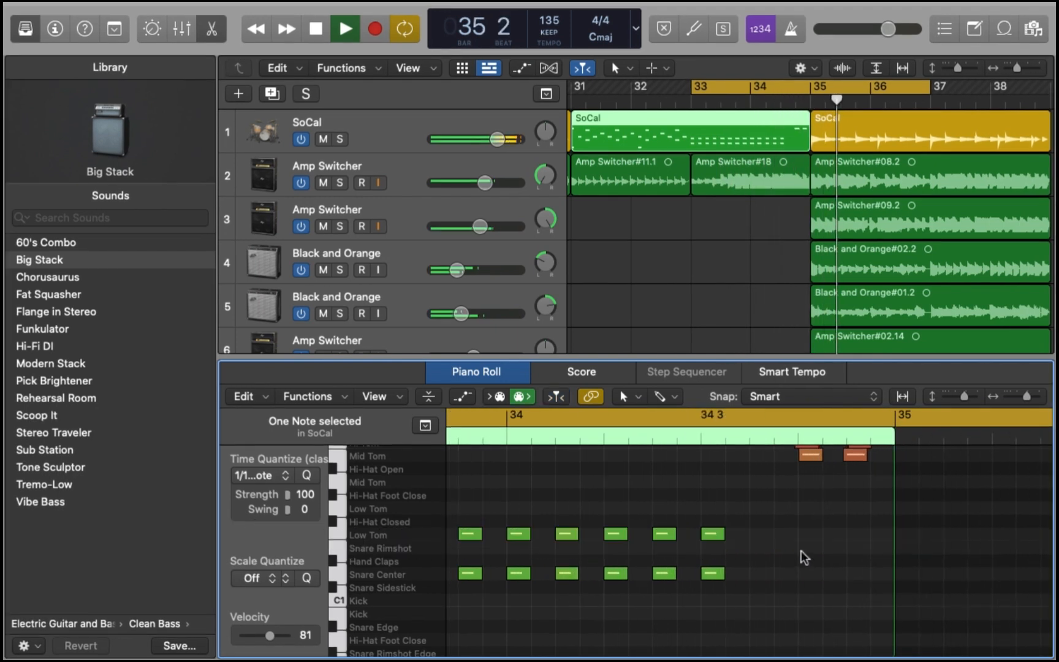
key("space")
key("super+Left")
key("super+Left")
key("super+Left")
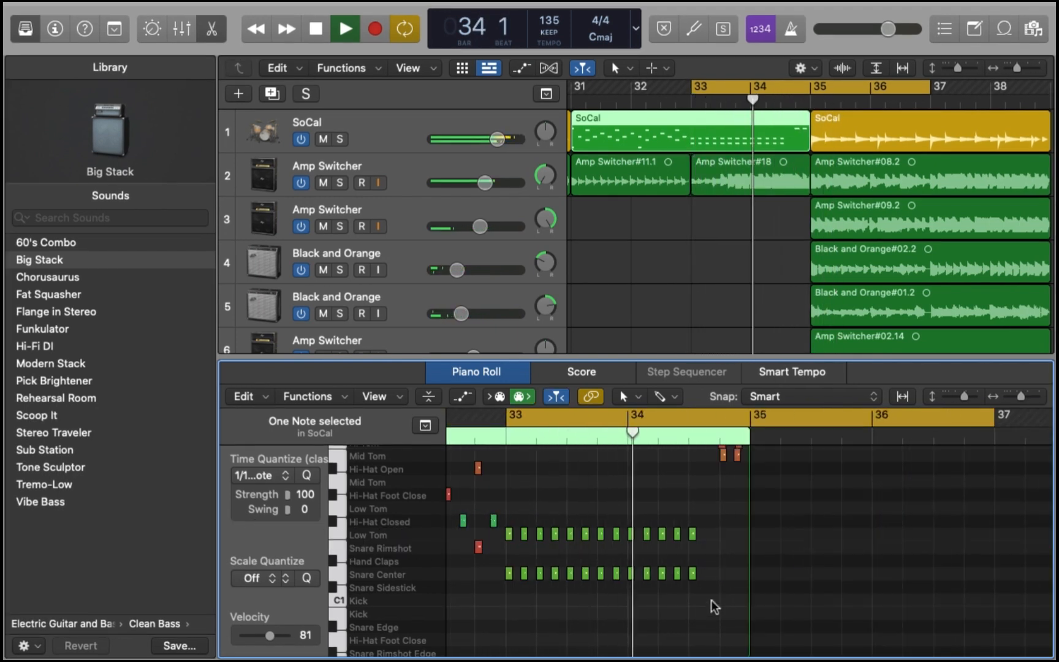
key("super+Right")
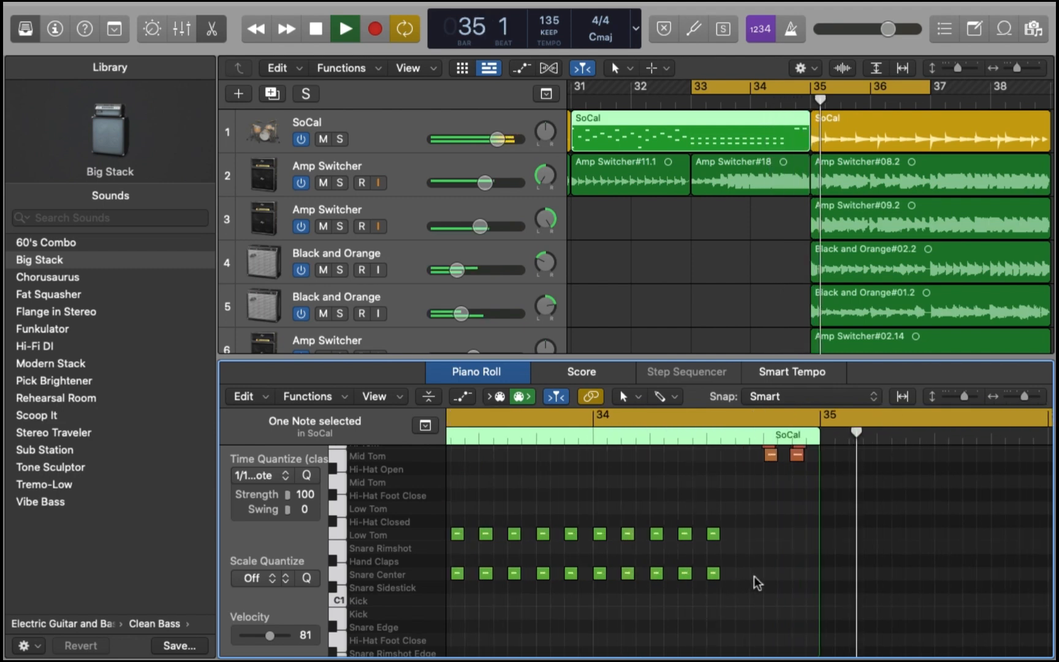
Add short Snare Center and Low Tom notes after the fill's last hit, and delete the final pair.
key("space")
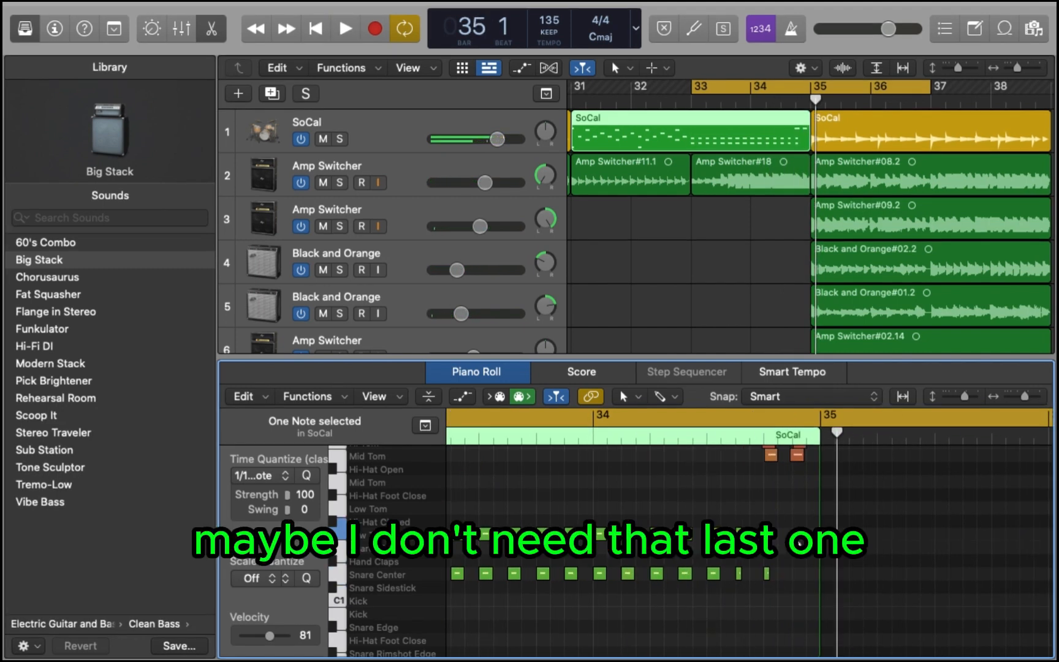
left_click_drag(780, 528, 757, 590)
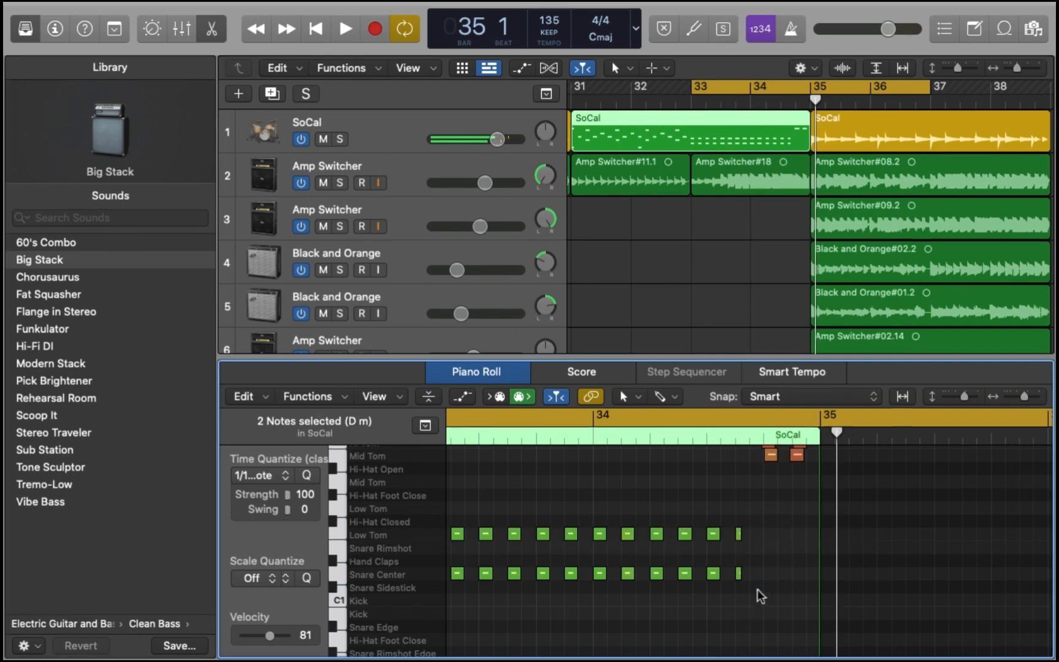
key("Delete")
Build the fill's intensity by setting velocity to 48 for its first eight notes, 106 for the next eight, and 111 for the last twelve.
scroll(758, 589, "left", 2)
scroll(758, 589, "left", 4)
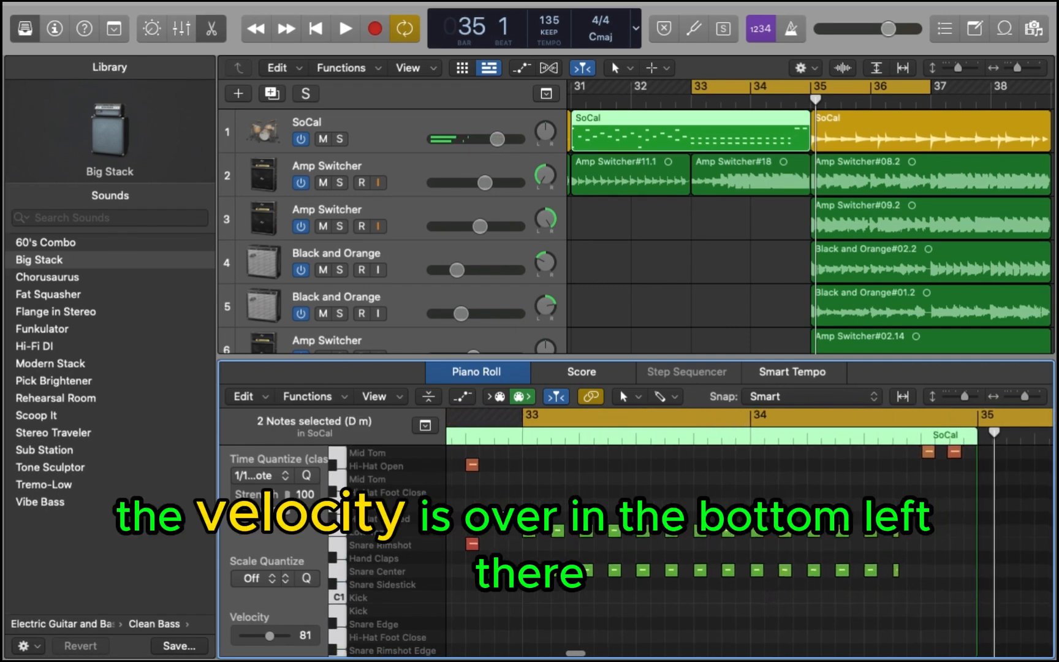
left_click_drag(527, 516, 621, 580)
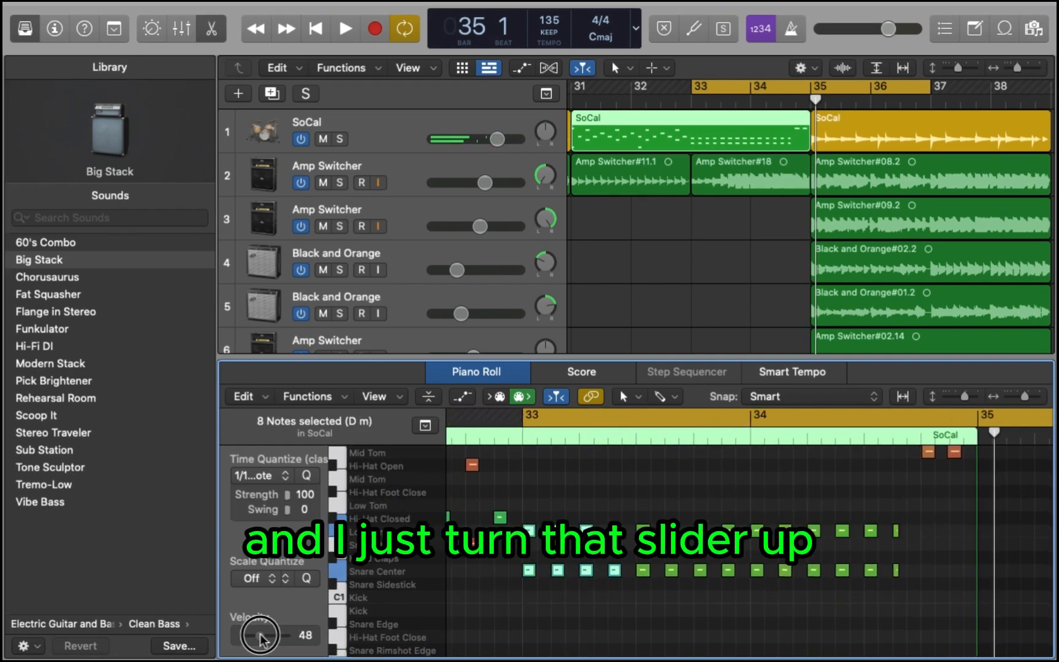
left_click_drag(638, 506, 746, 588)
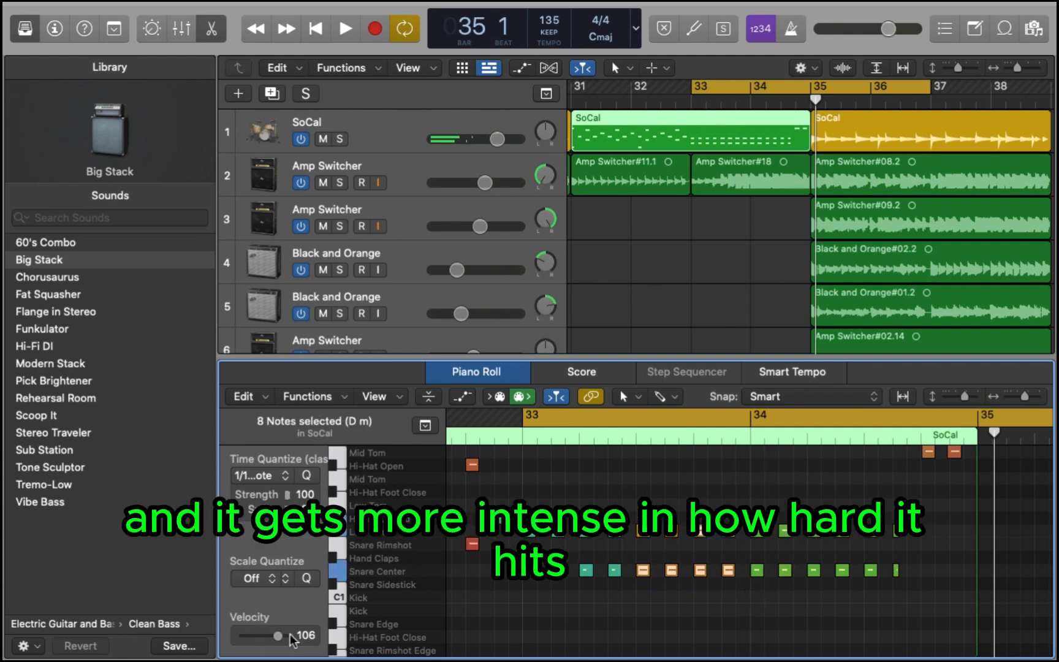
left_click_drag(752, 499, 908, 591)
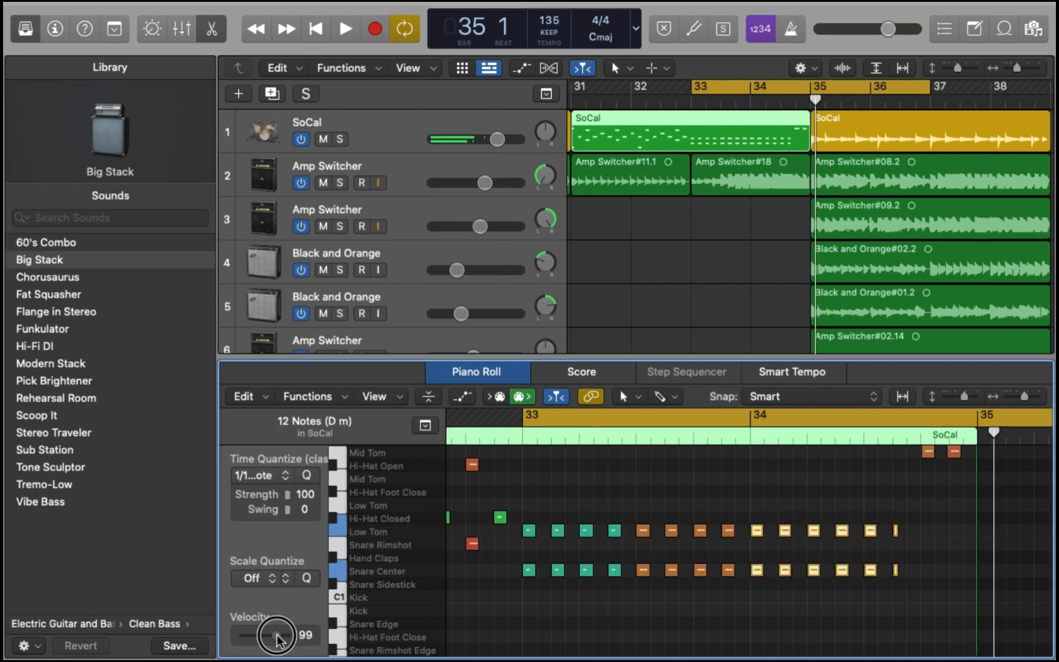
left_click_drag(277, 638, 279, 639)
Play the fill from bar 33 with its new velocities and into the closing section.
key("space")
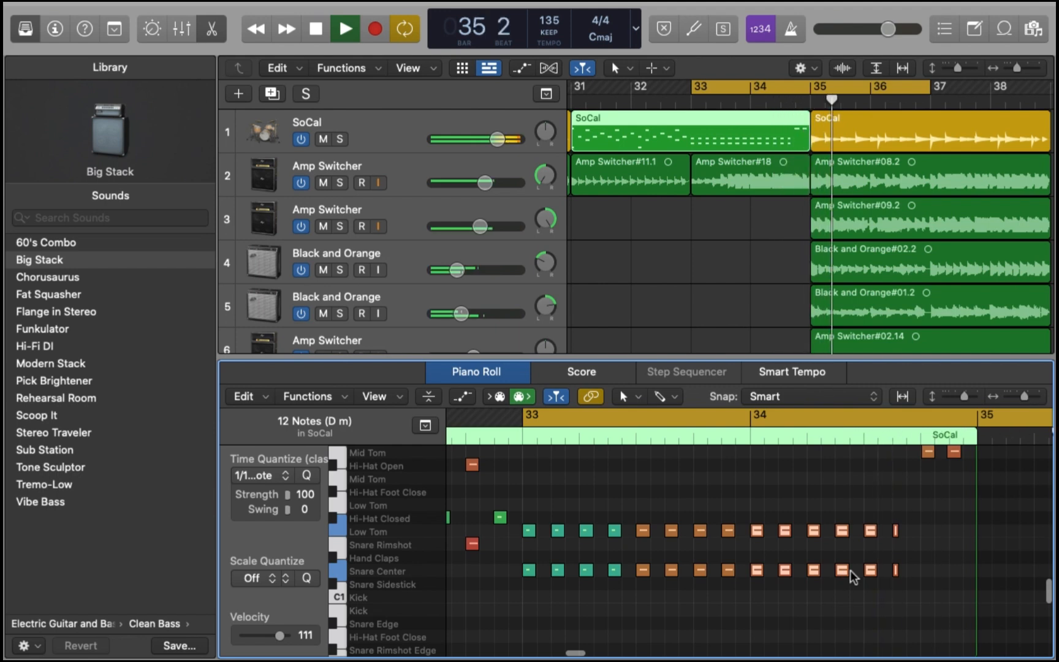
scroll(746, 268, "down", 2)
key("space")
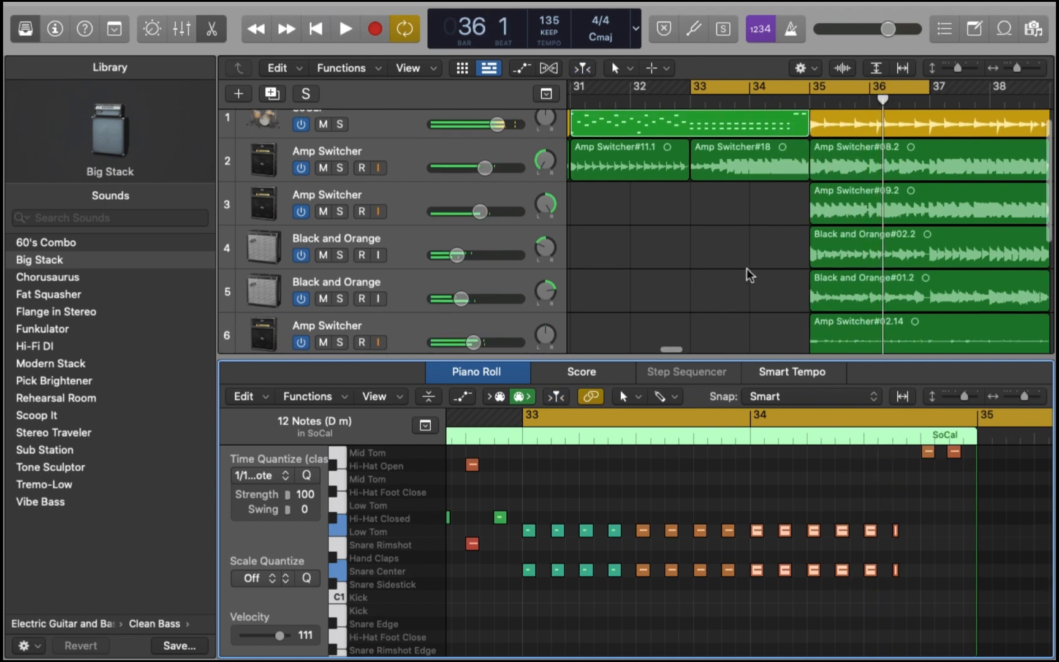
mouse_move(698, 87)
left_mouse_down()
mouse_move(593, 92)
mouse_move(692, 97)
left_mouse_up()
key("space")
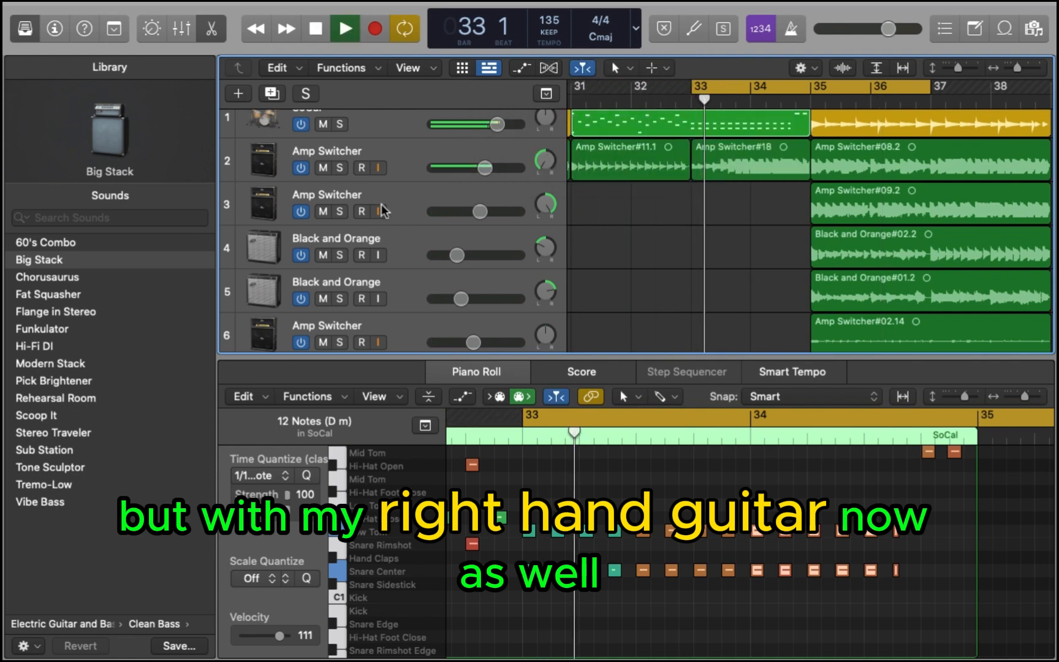
key("space")
Record a guitar take on the track 3 Amp Switcher from bar 33, and trim the new region to end at bar 35.
left_click(362, 211)
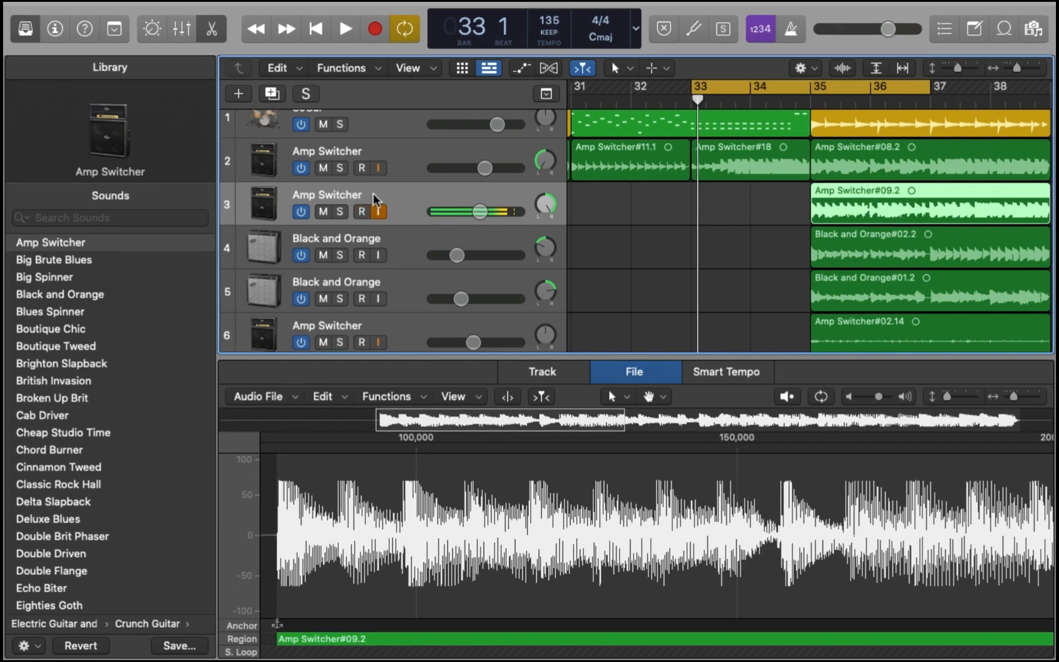
key("r")
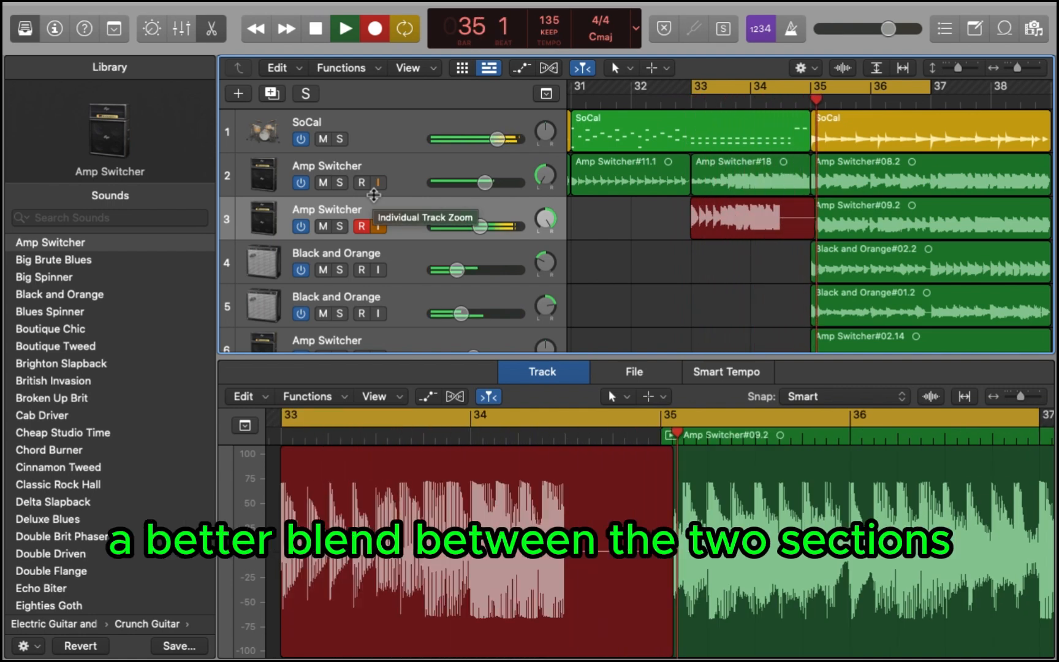
key("space")
key("space")
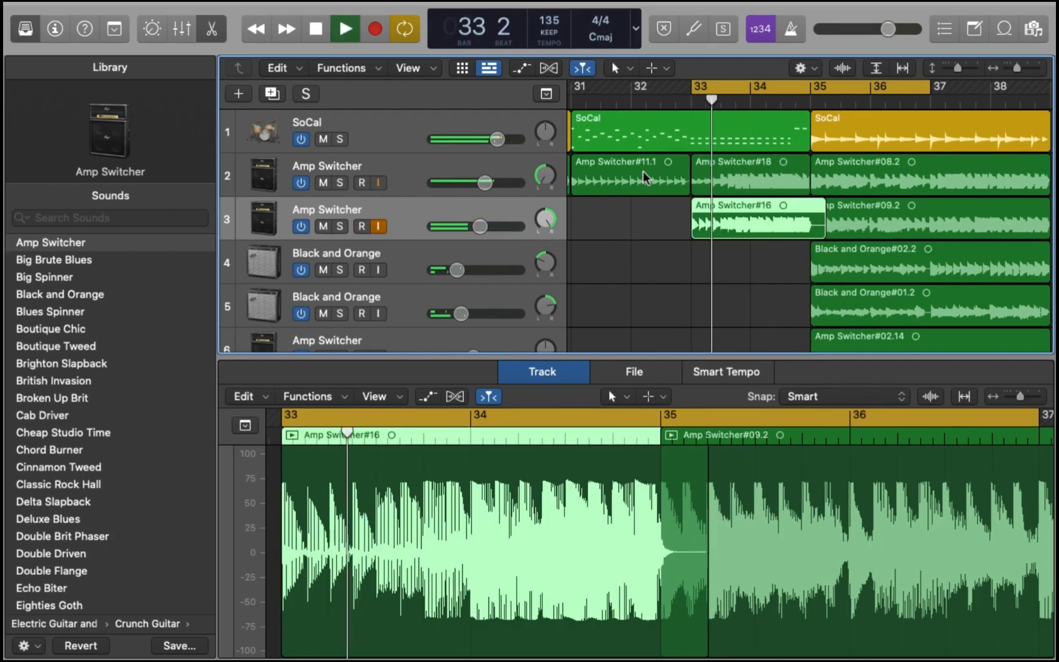
left_click_drag(822, 233, 809, 232)
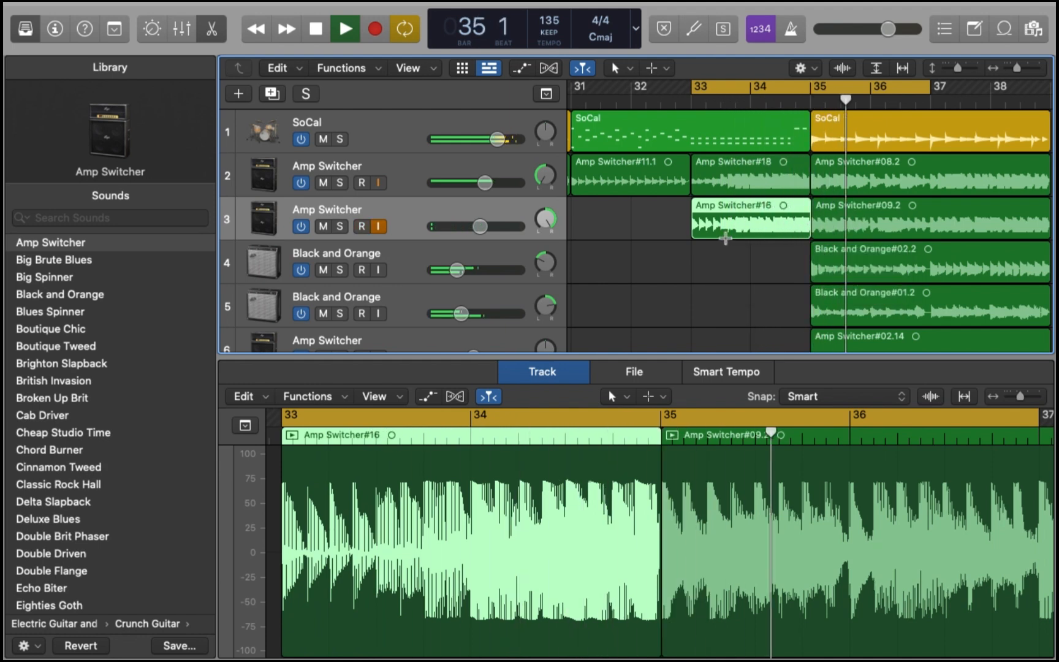
Extend the start of the cycle range back to bar 17 and play the arrangement from there.
key("super+Left")
key("super+Left")
key("super+Left")
key("super+Left")
key("super+Left")
key("super+Left")
key("super+Left")
key("super+Left")
key("super+Left")
key("super+Up")
key("super+Up")
key("super+Up")
key("super+Up")
key("super+Up")
key("super+Up")
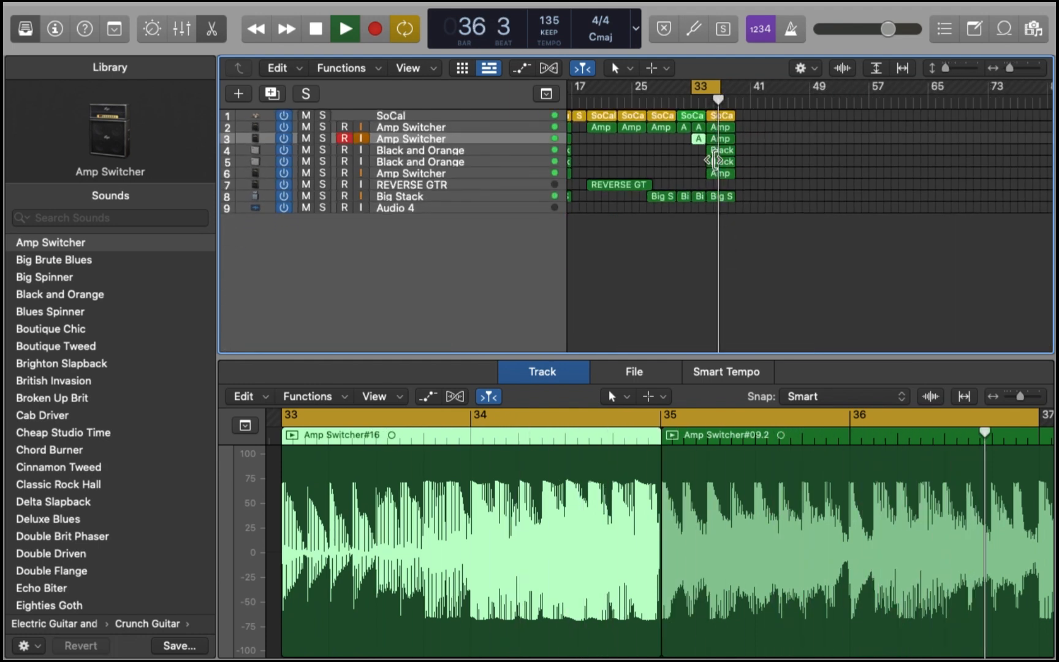
key("space")
left_click_drag(720, 88, 576, 88)
key("space")
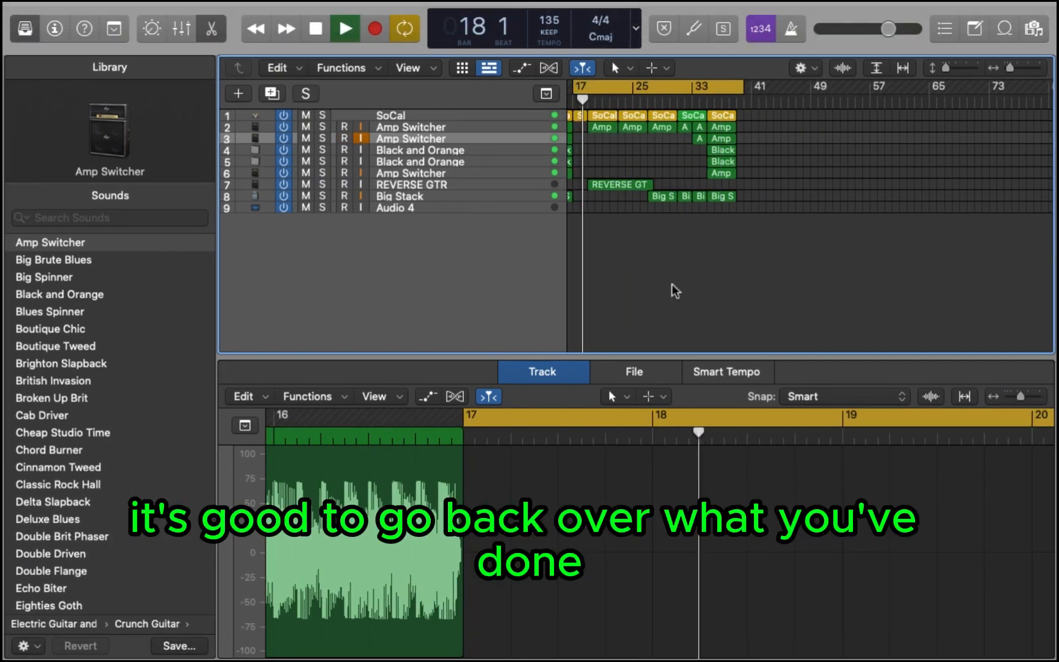
scroll(672, 285, "up", 5)
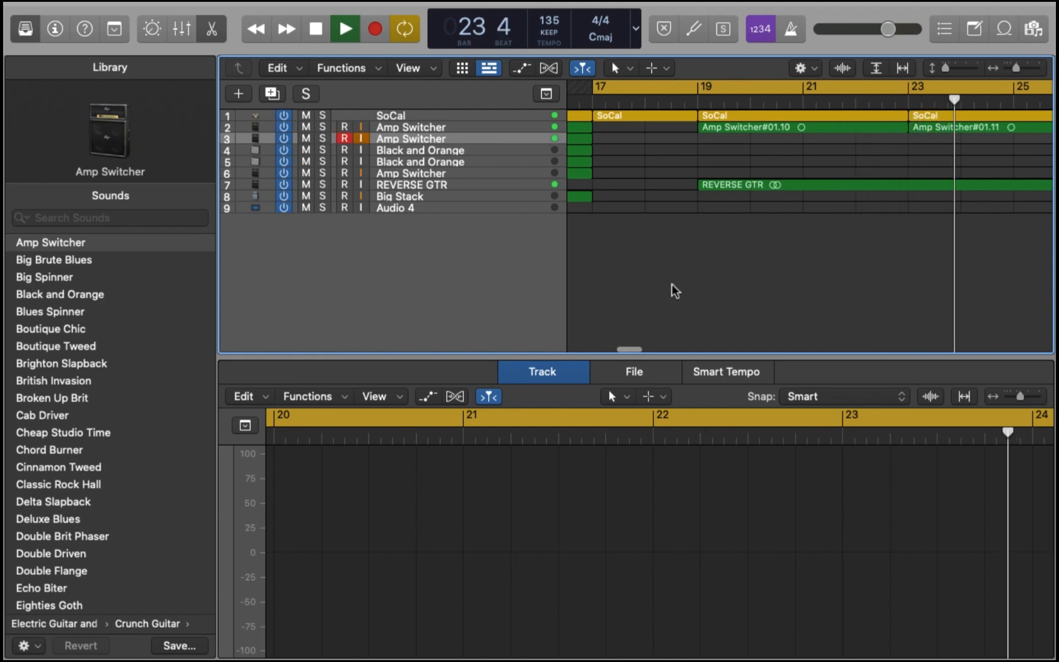
Lower the REVERSE GTR track's volume to -5.1 dB in the mixer during playback.
scroll(672, 284, "down", 3)
scroll(672, 285, "right", 4)
left_click(481, 185)
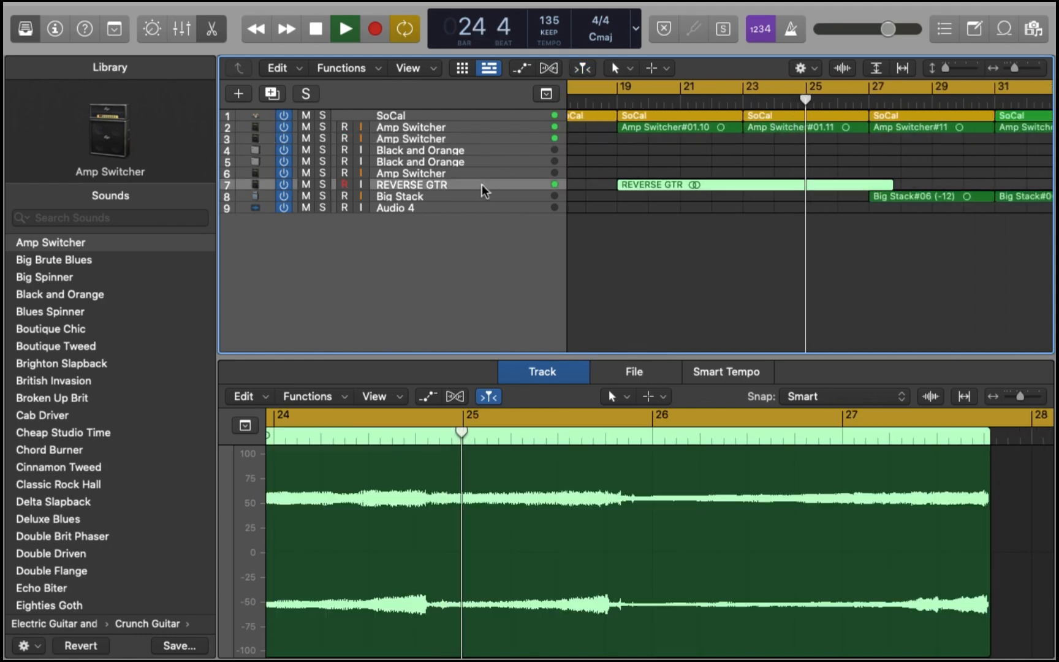
key("x")
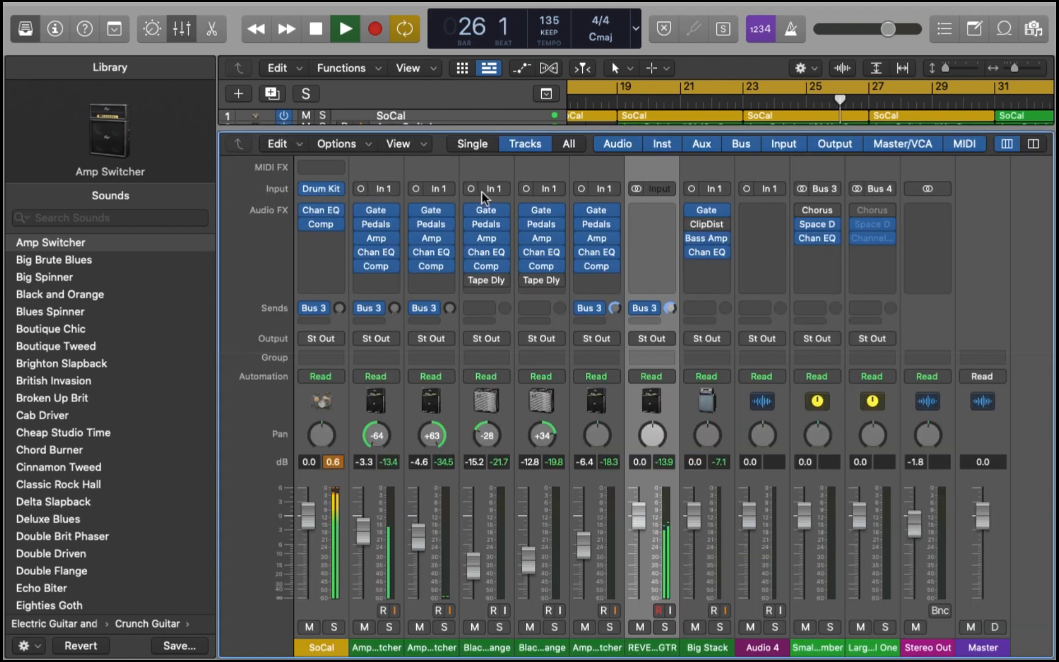
left_click_drag(643, 540, 644, 581)
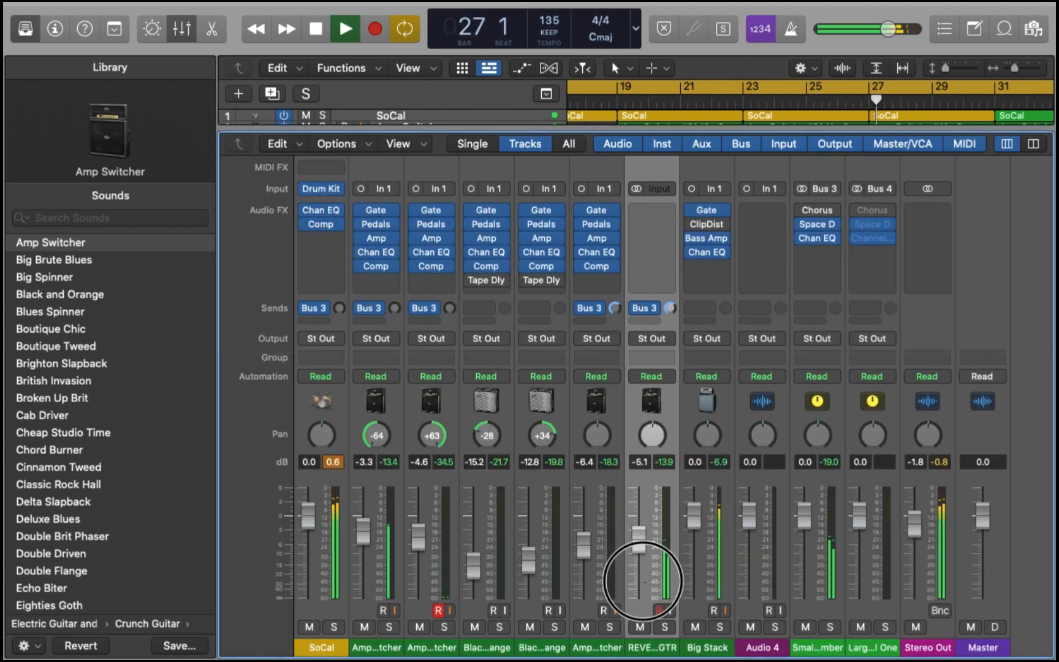
key("x")
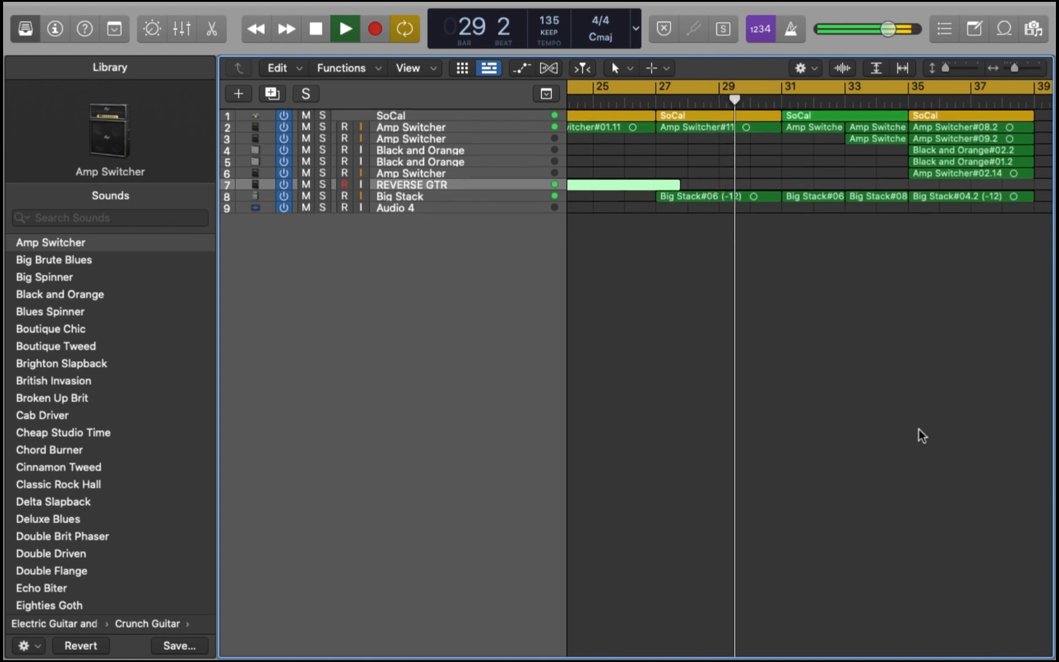
Listen through the transition at bar 35, and set the cycle range to run from bar 27 to bar 35.
scroll(919, 429, "up", 5)
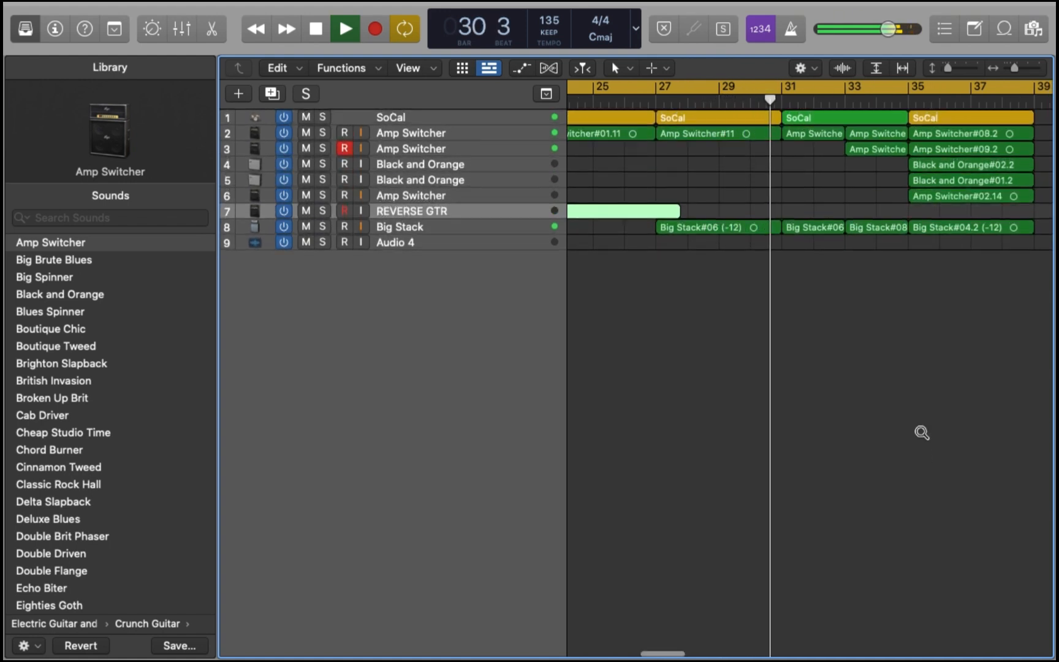
scroll(921, 433, "up", 4)
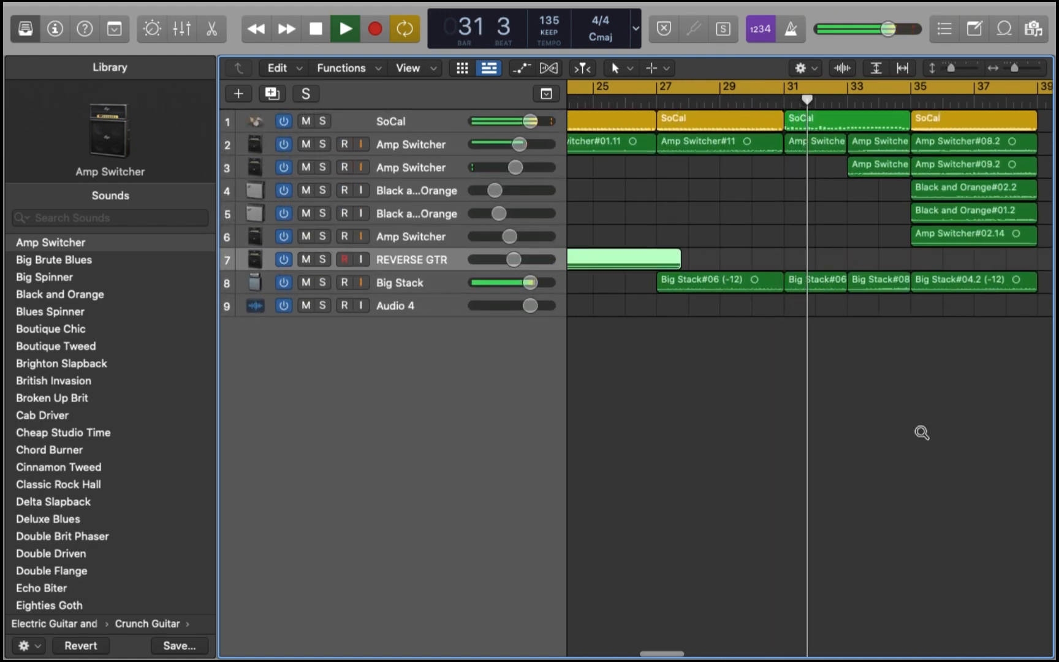
scroll(918, 428, "right", 4)
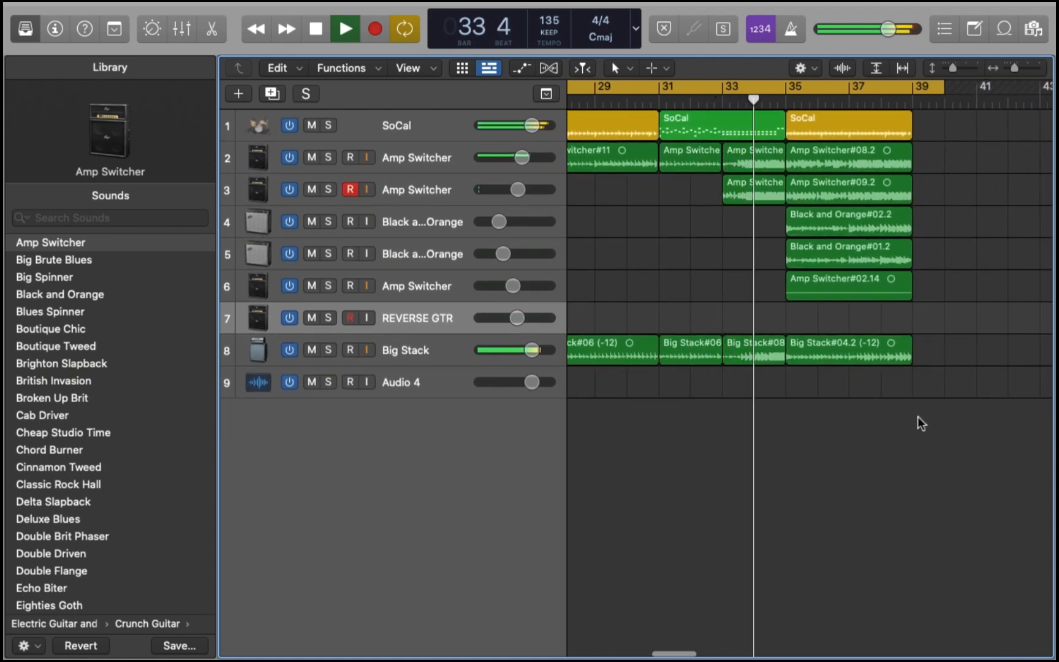
scroll(917, 416, "up", 2)
scroll(917, 416, "down", 3)
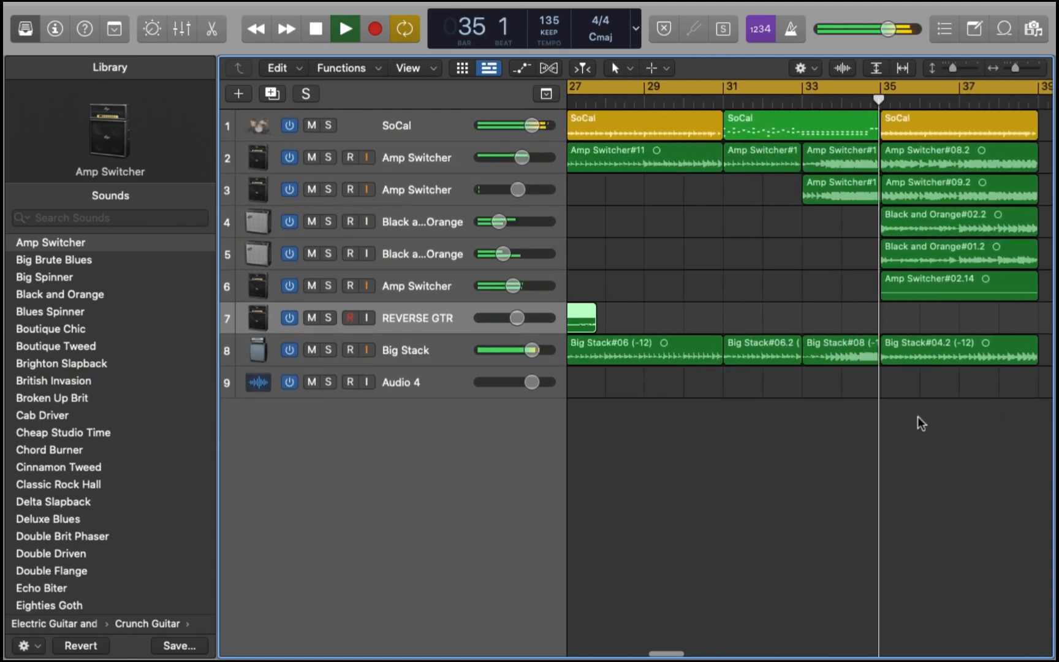
scroll(917, 416, "down", 2)
key("space")
mouse_move(683, 92)
left_mouse_down()
mouse_move(807, 115)
mouse_move(686, 92)
left_mouse_up()
scroll(717, 109, "left", 3)
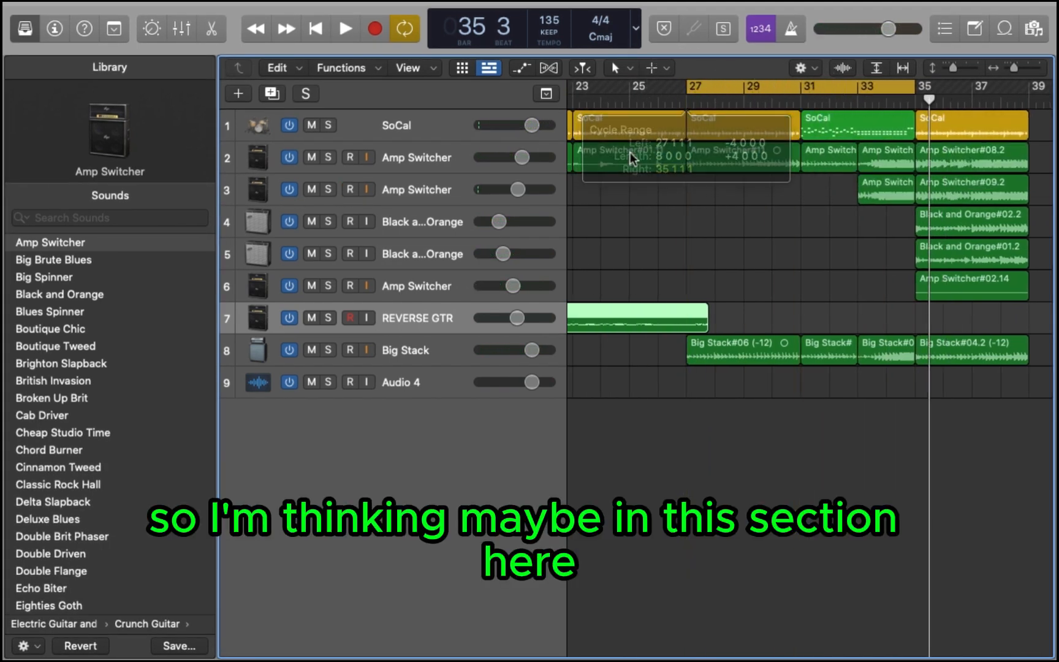
Rename the track 6 Amp Switcher as LEAD GTR and record a lead guitar take on it from bar 27 to bar 35.
left_click(424, 283)
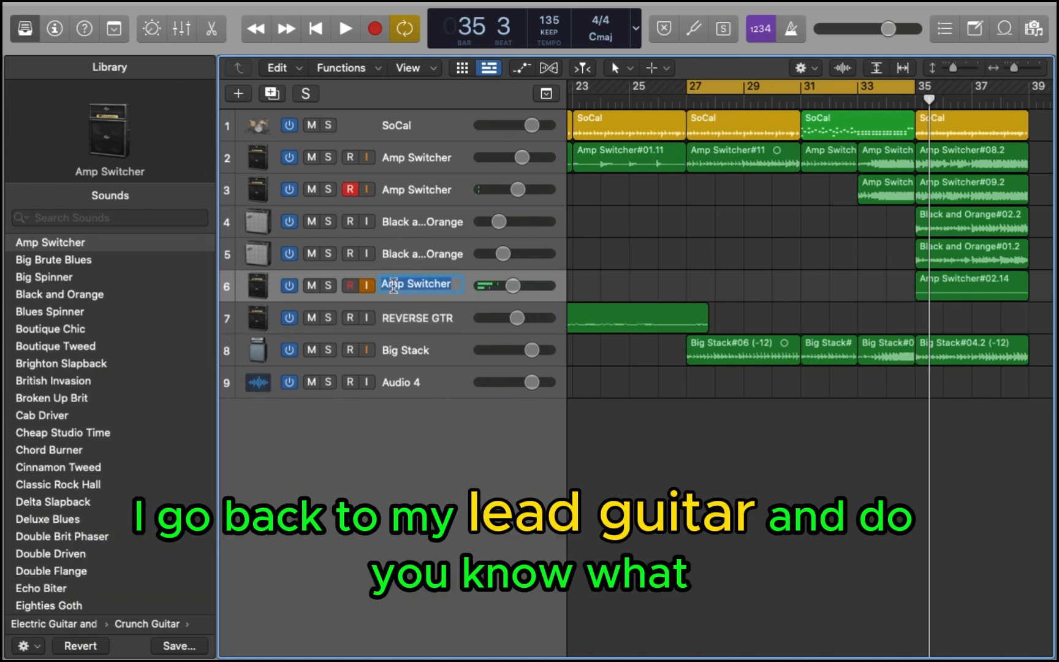
type("LEAD GTR")
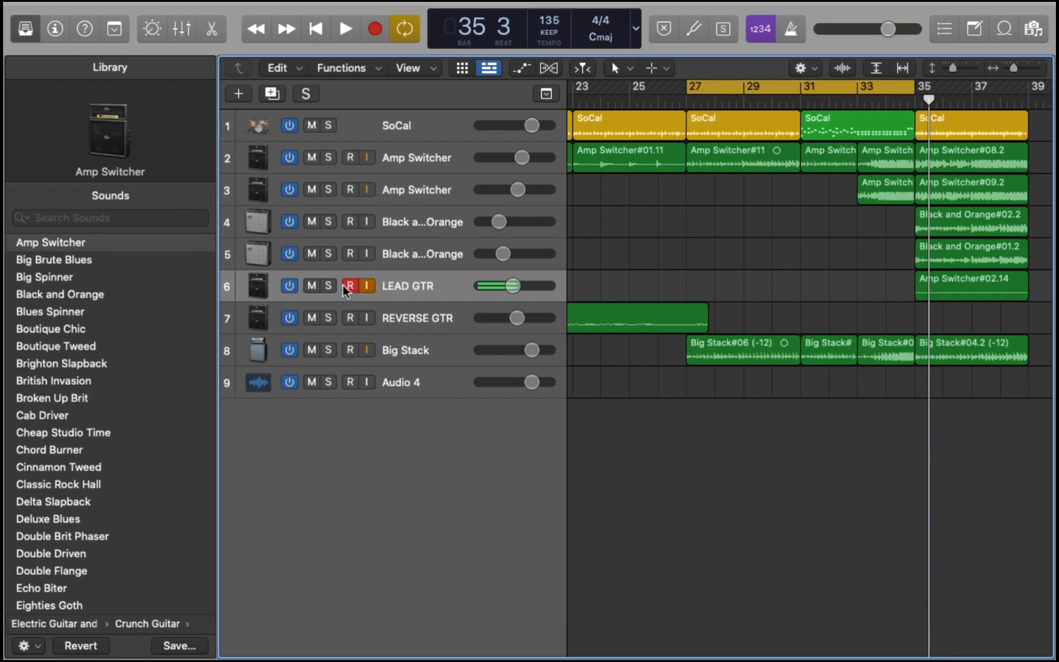
key("r")
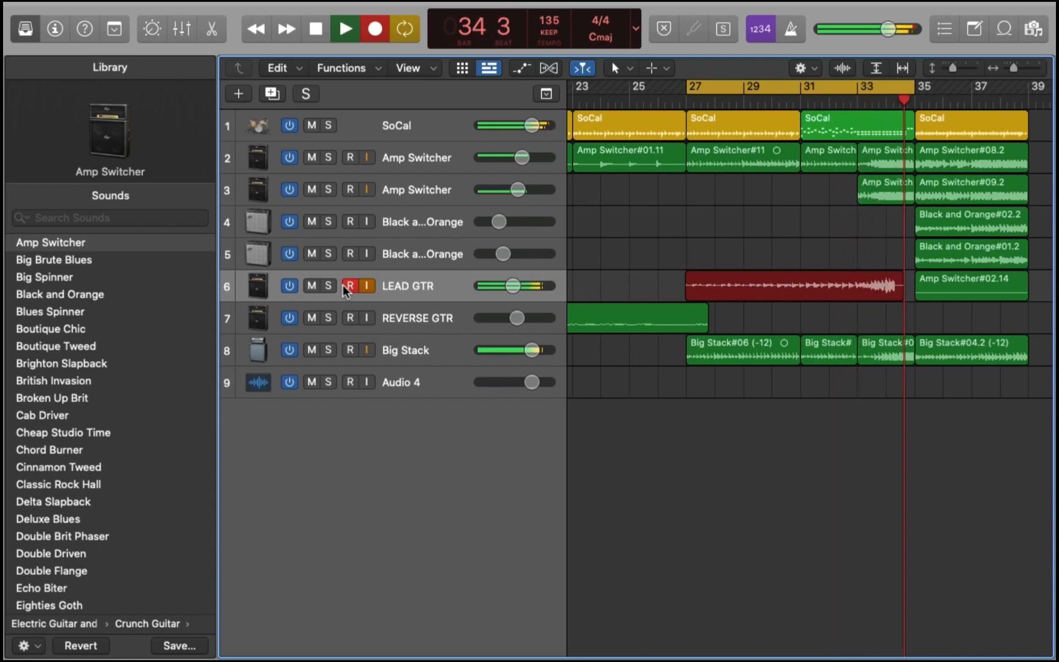
key("space")
Set the cycle range to run from bar 35 to bar 40 and play the closing section.
left_click_drag(778, 89, 799, 73)
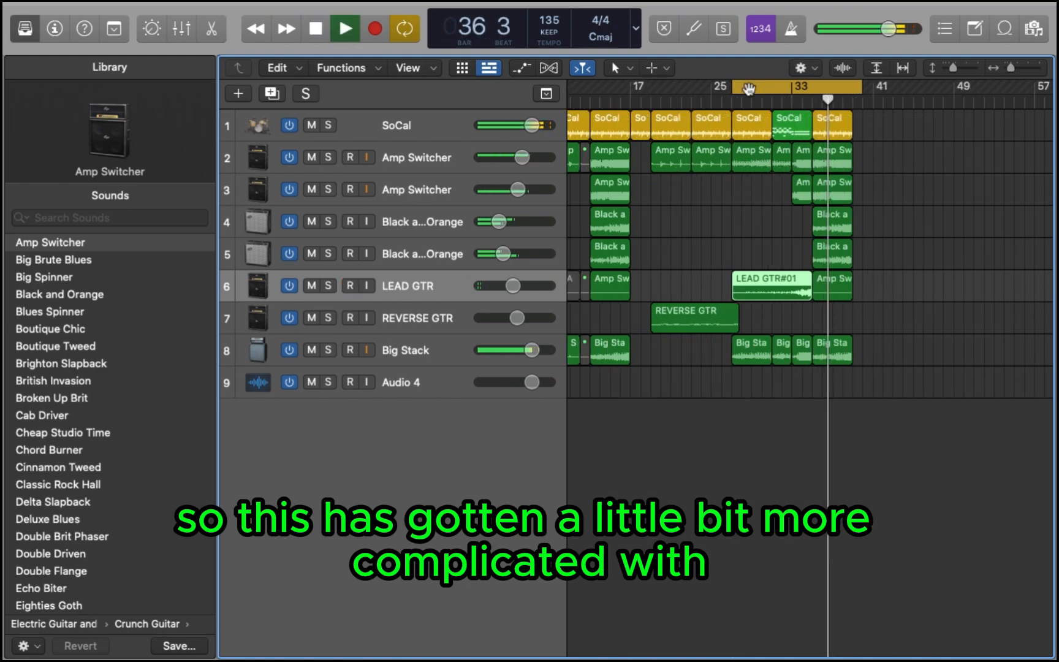
left_click_drag(734, 89, 815, 90)
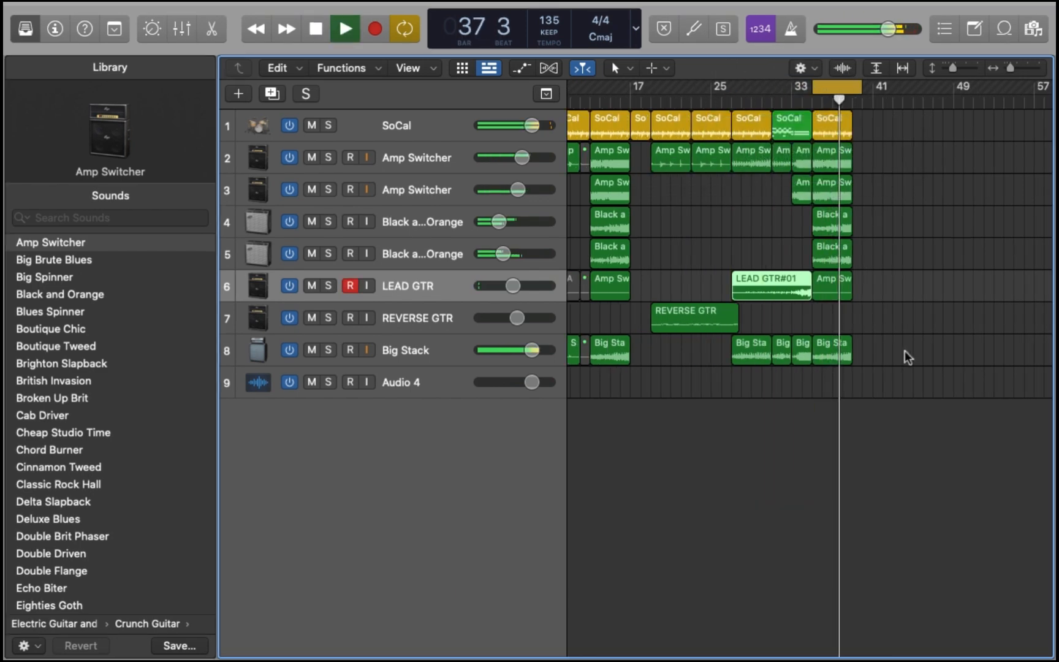
left_click(904, 351)
scroll(905, 351, "up", 5)
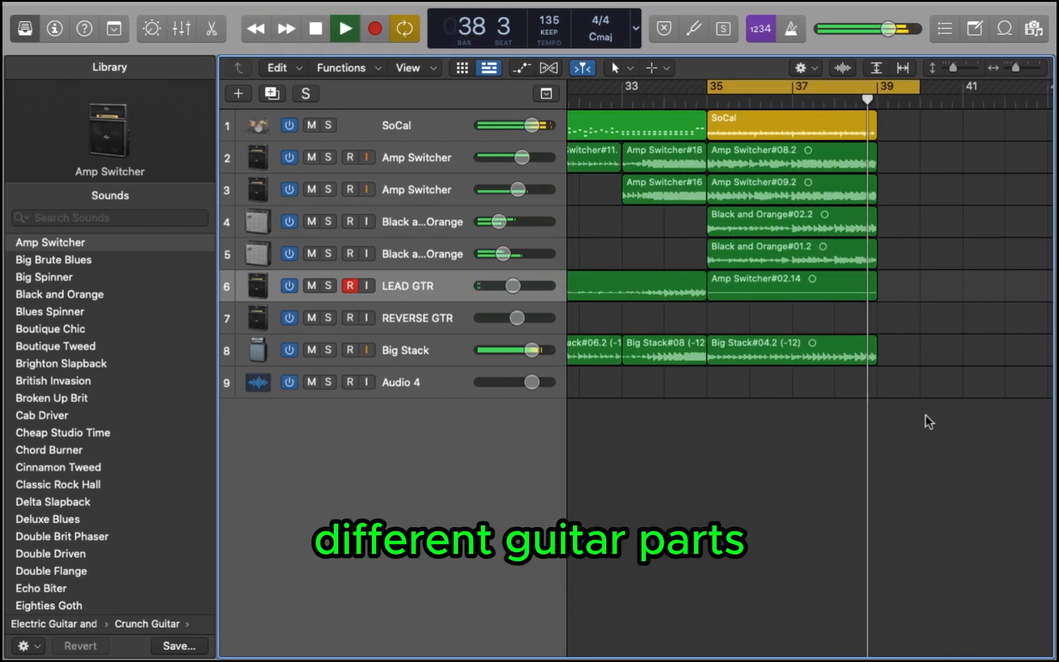
key("space")
mouse_move(822, 2)
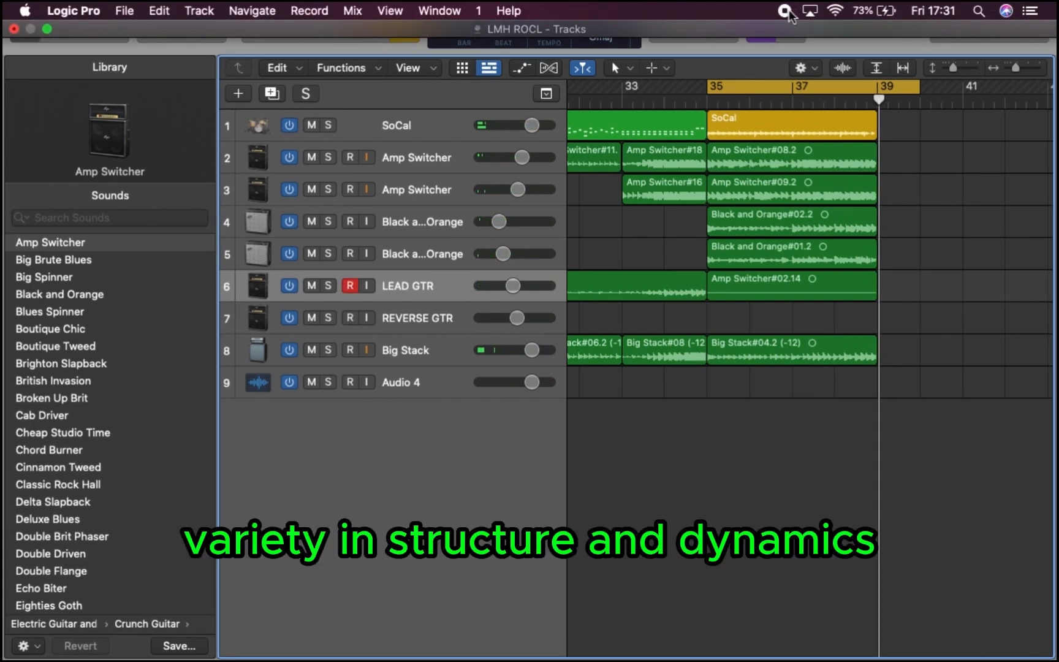
key("space")
Set the cycle range to run from bar 17 to bar 39 and play the arrangement through into the closing section.
scroll(751, 160, "down", 4)
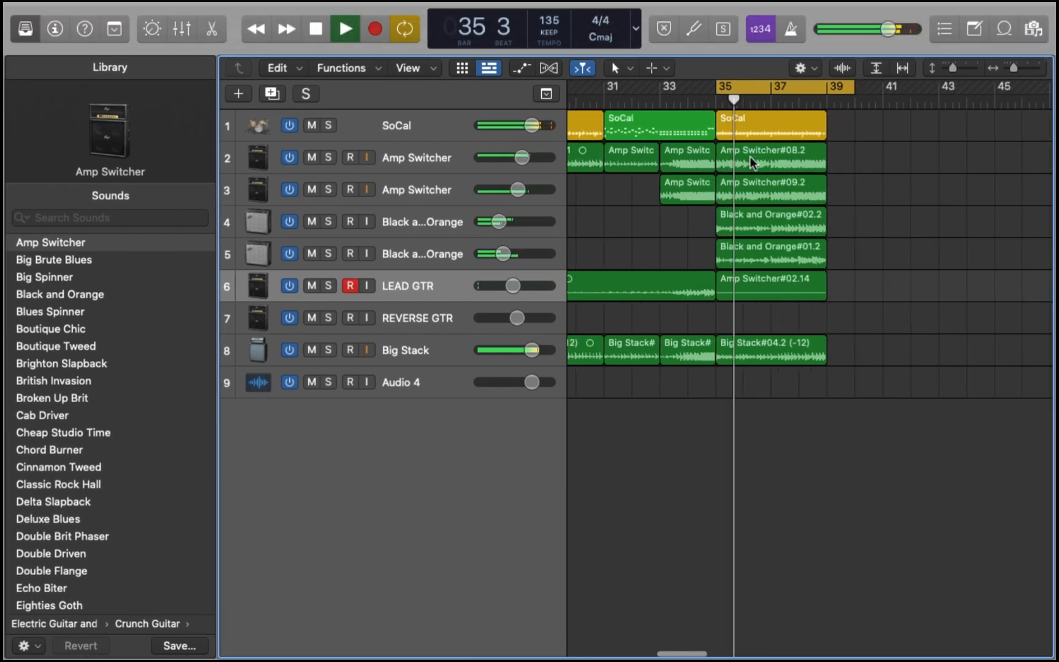
scroll(751, 160, "left", 5)
scroll(751, 159, "left", 3)
scroll(751, 159, "down", 3)
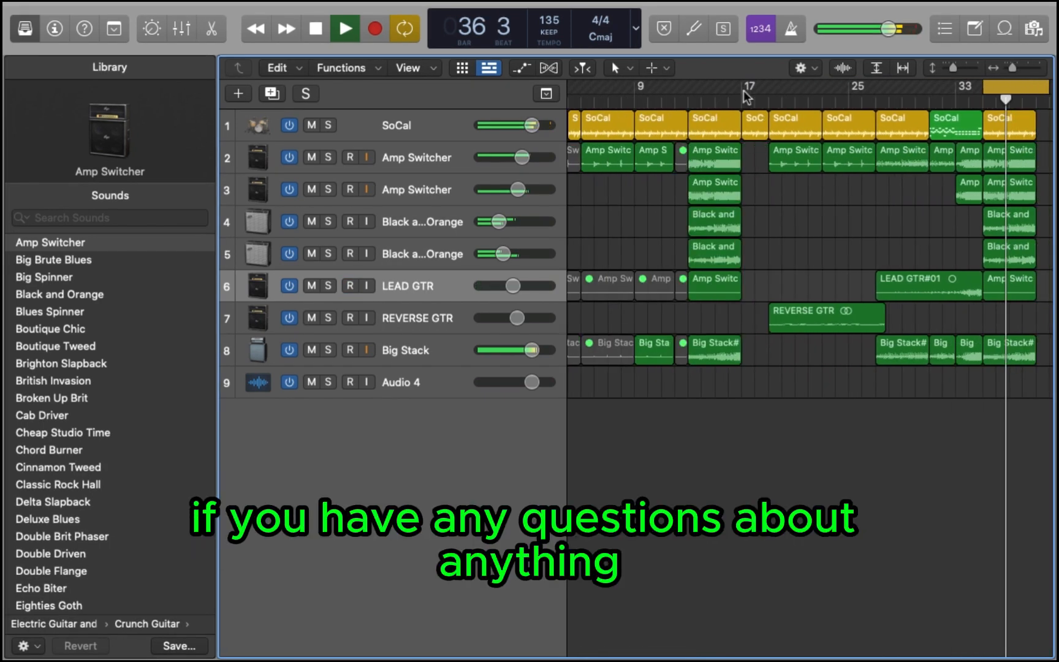
left_click_drag(744, 91, 1031, 126)
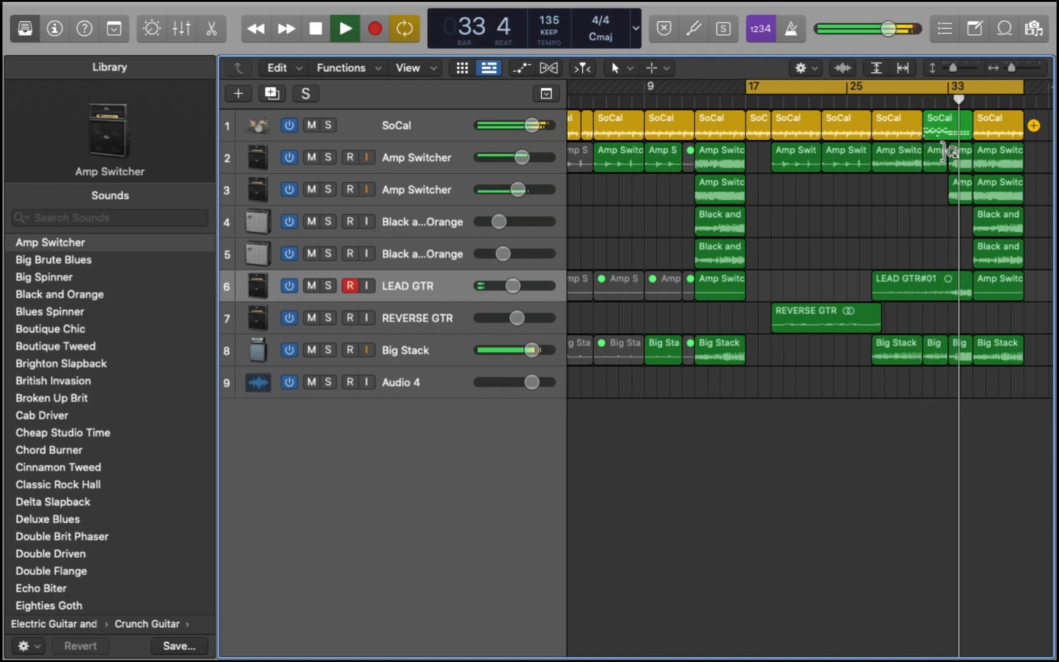
scroll(947, 152, "up", 5)
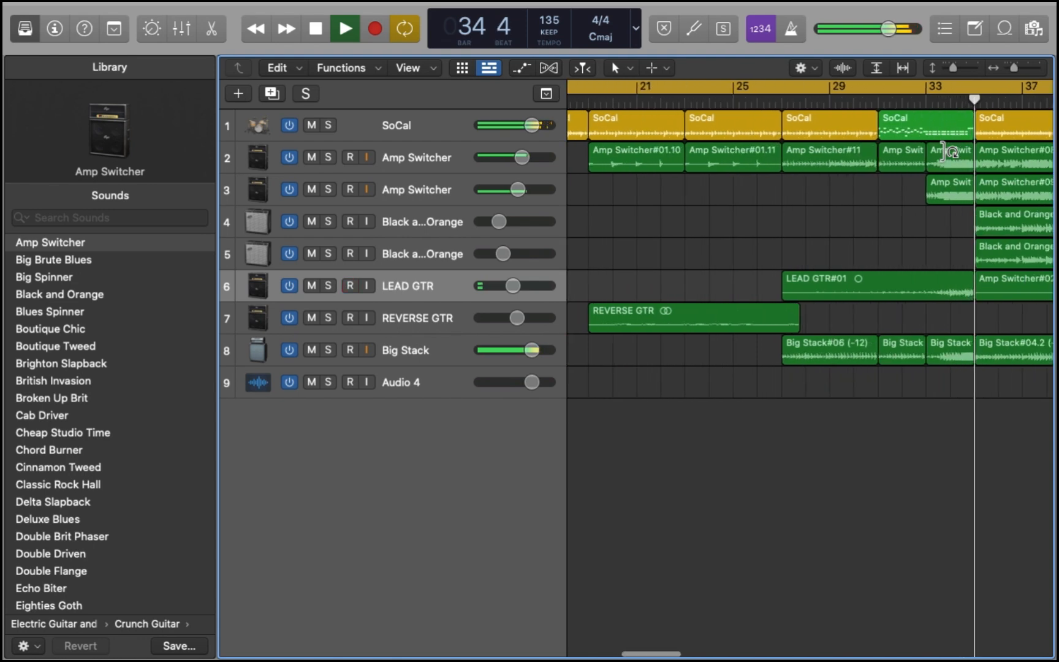
scroll(947, 152, "right", 4)
scroll(949, 152, "up", 4)
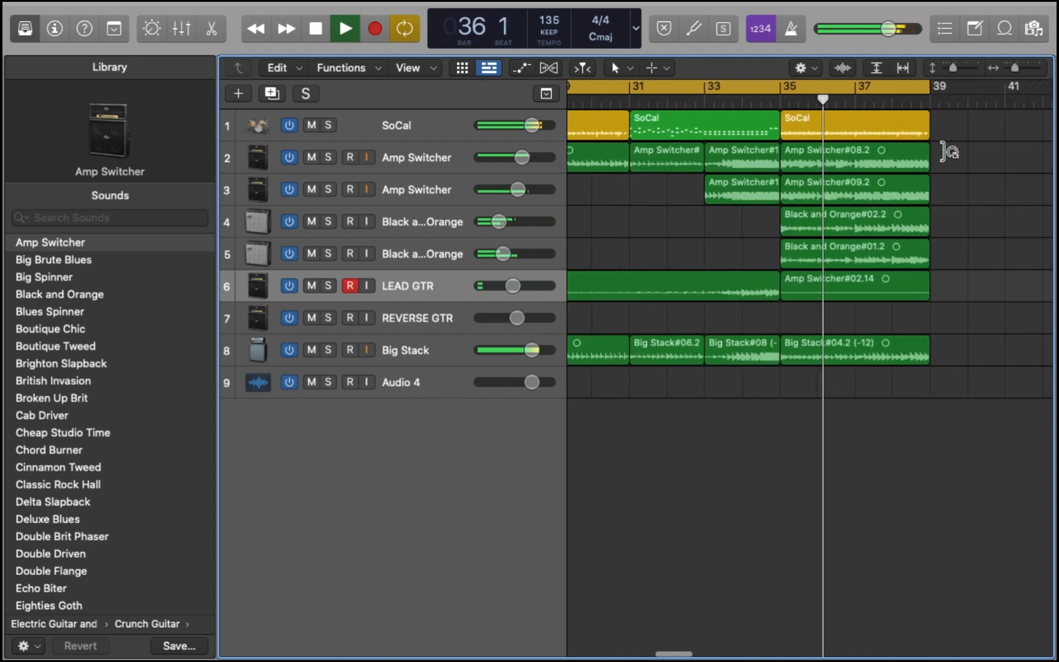
scroll(796, 317, "down", 2)
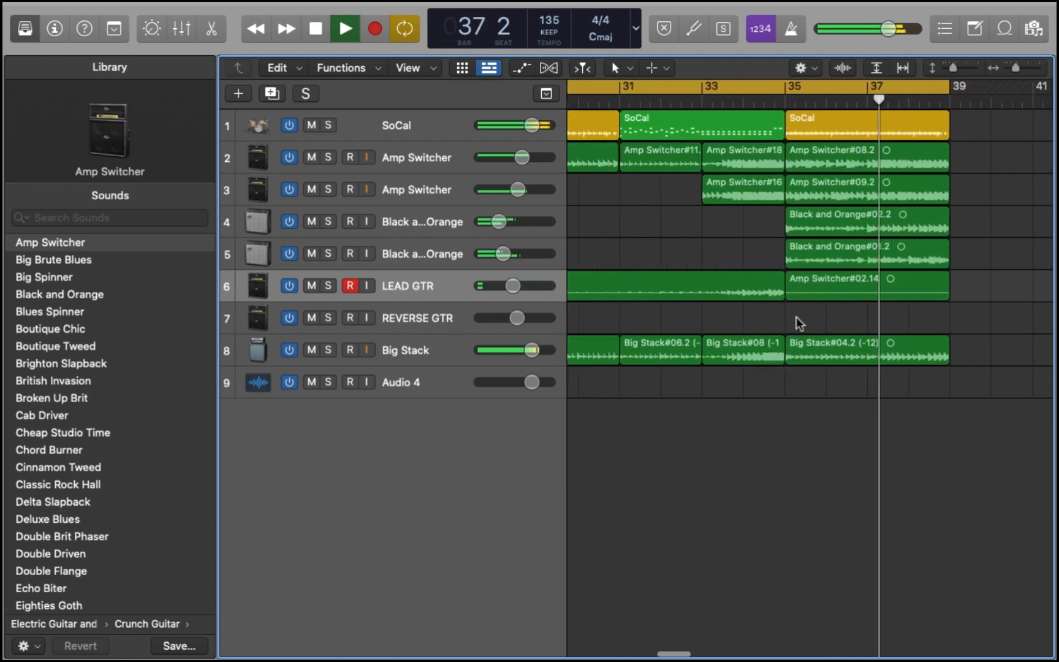